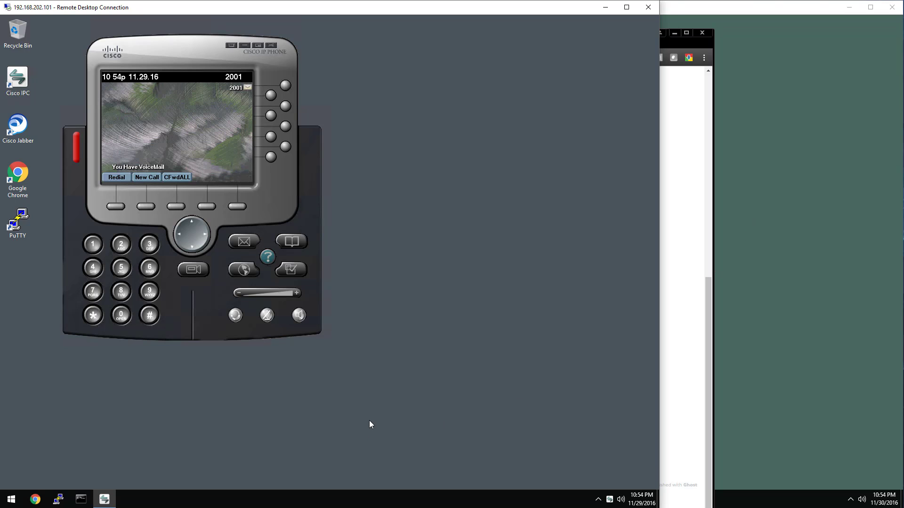
- Launch Chrome from the taskbar on the freelab.local server desktop
{"action": "left_click", "coordinate": [35, 499]}
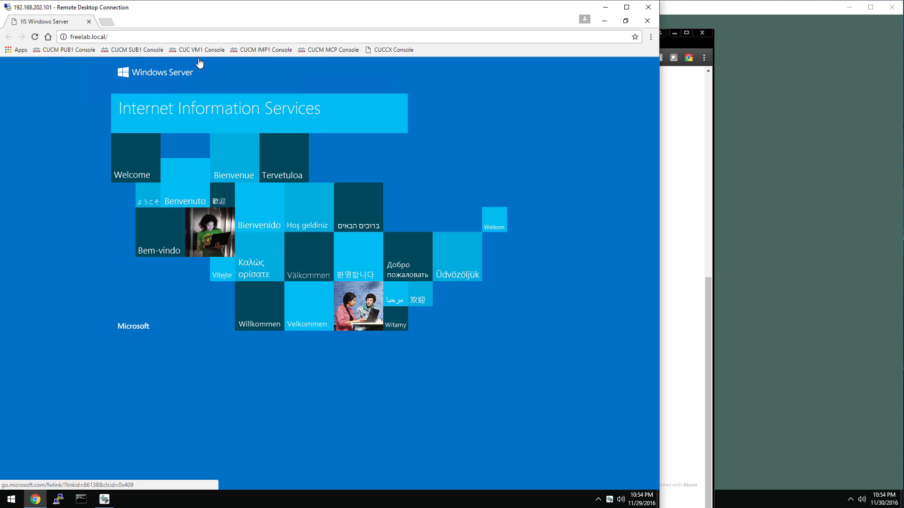
- Sign in as admin to the CUCM PUB1 administration site at 192.168.202.211
{"action": "left_click", "coordinate": [53, 51]}
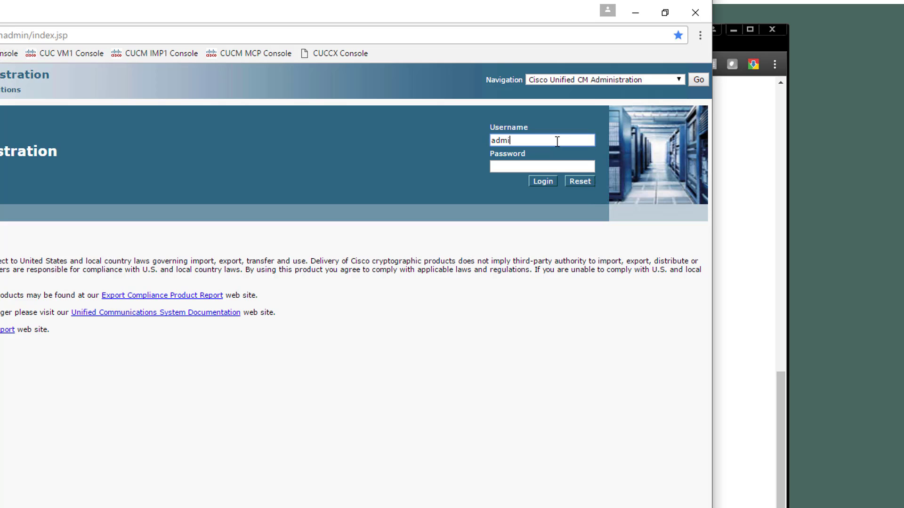
{"action": "type", "text": "n"}
{"action": "key", "text": "Tab"}
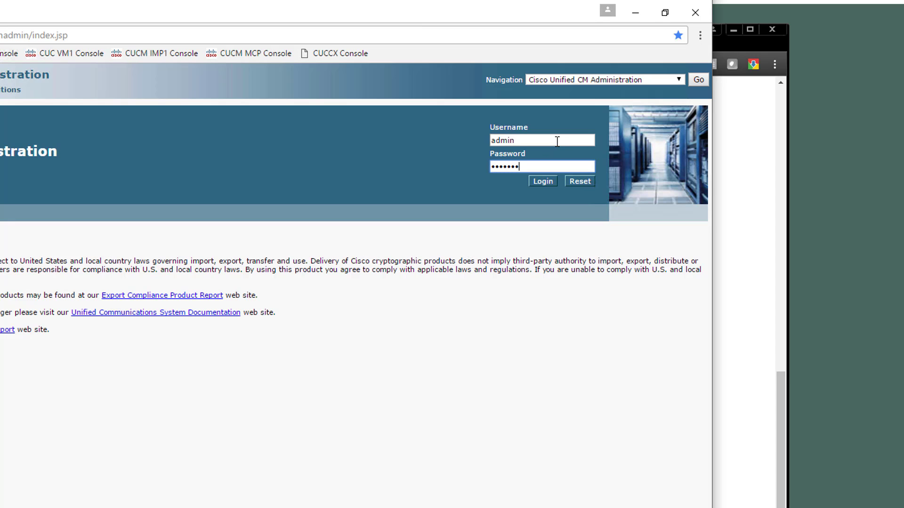
{"action": "key", "text": "Return"}
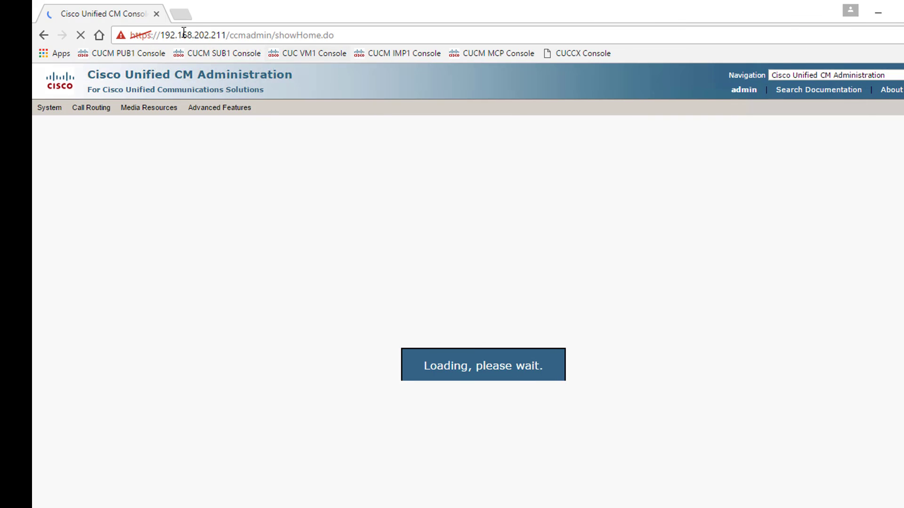
- Sign in as admin to the CUC VM1 Unity Connection administration site in a new tab
{"action": "left_click", "coordinate": [188, 16]}
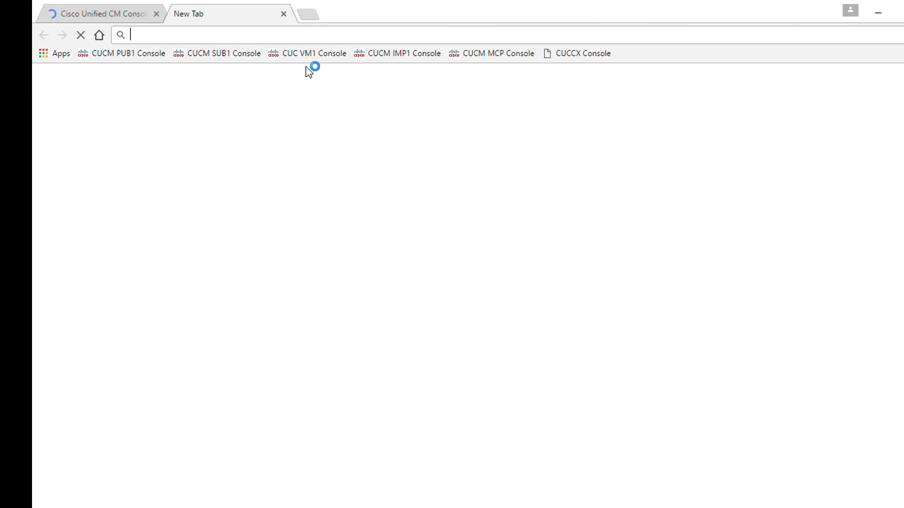
{"action": "left_click", "coordinate": [318, 54]}
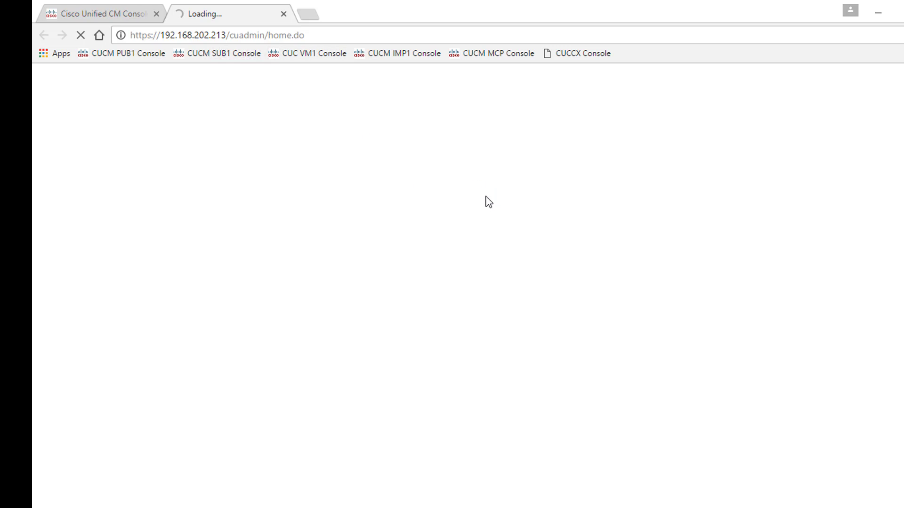
{"action": "type", "text": "admi"}
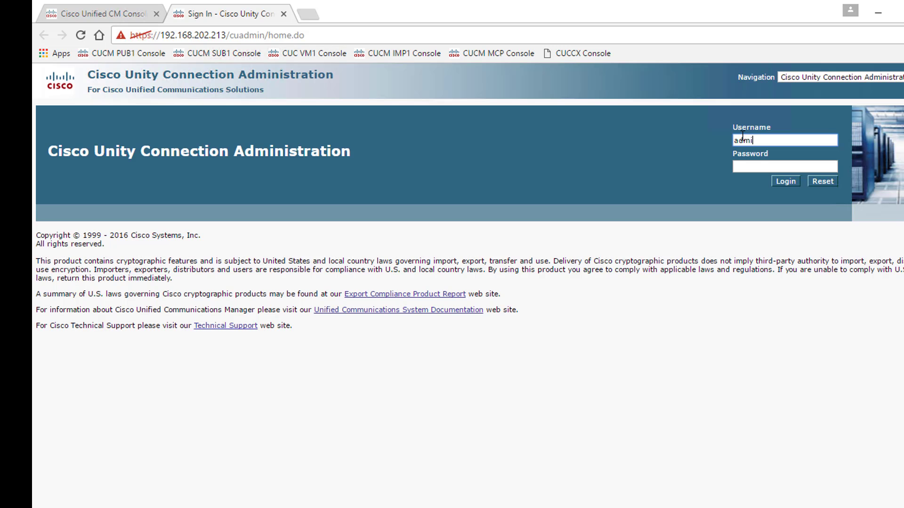
{"action": "type", "text": "n"}
{"action": "key", "text": "Tab"}
{"action": "type", "text": "**"}
{"action": "key", "text": "Return"}
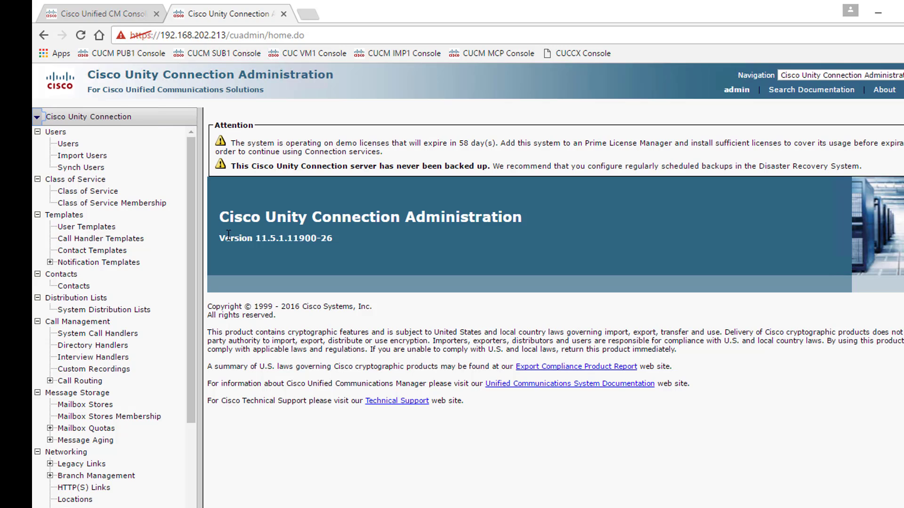
- Open the Authentication Rules list under System Settings
{"action": "scroll", "coordinate": [157, 324], "scroll_direction": "down", "scroll_amount": 8}
{"action": "scroll", "coordinate": [156, 365], "scroll_direction": "down", "scroll_amount": 3}
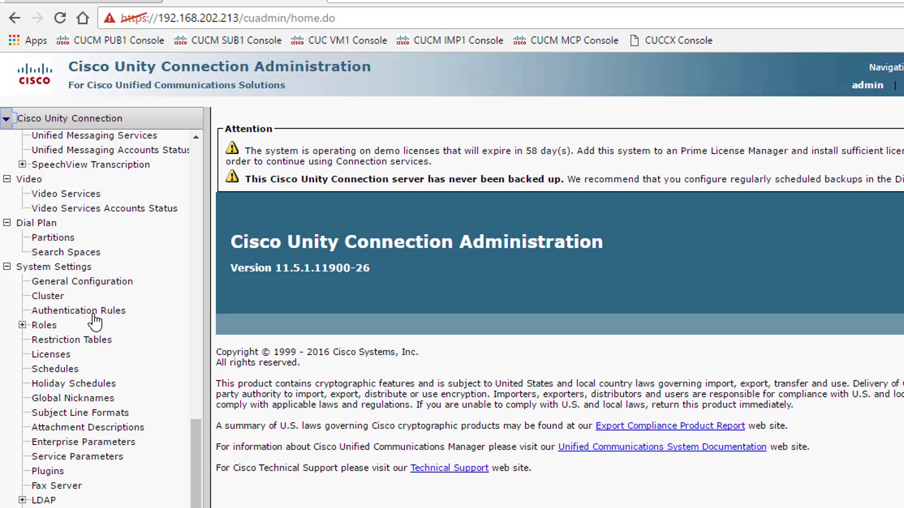
{"action": "left_click", "coordinate": [95, 311]}
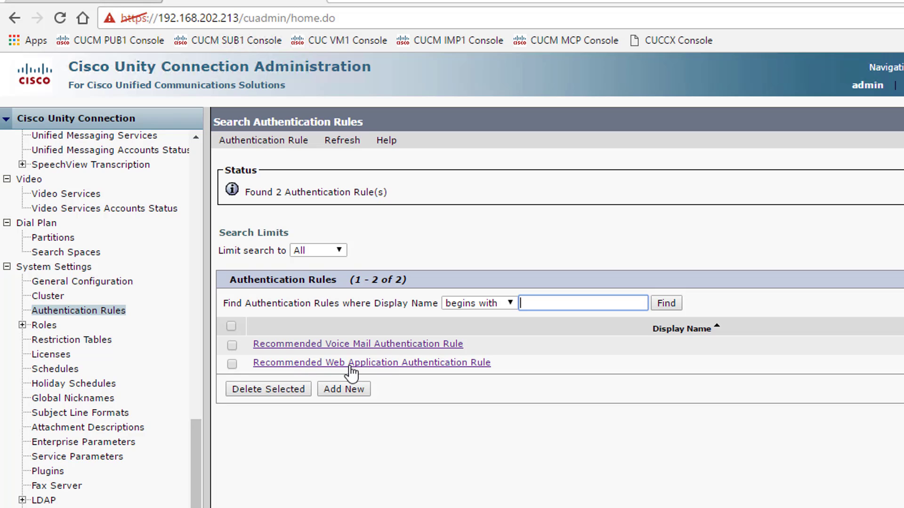
- Save the Web Application rule: length 3, 1 stored credential, never expires, trivial check off
{"action": "left_click", "coordinate": [371, 364]}
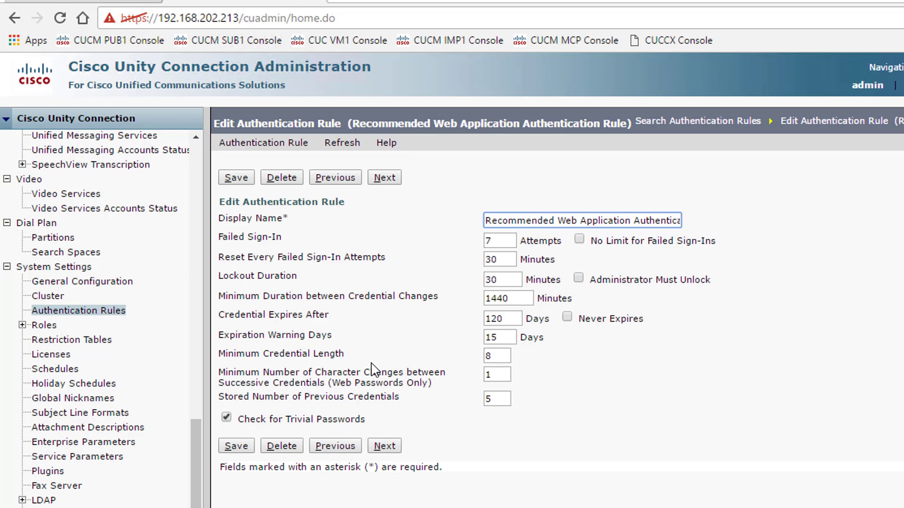
{"action": "left_click", "coordinate": [226, 418]}
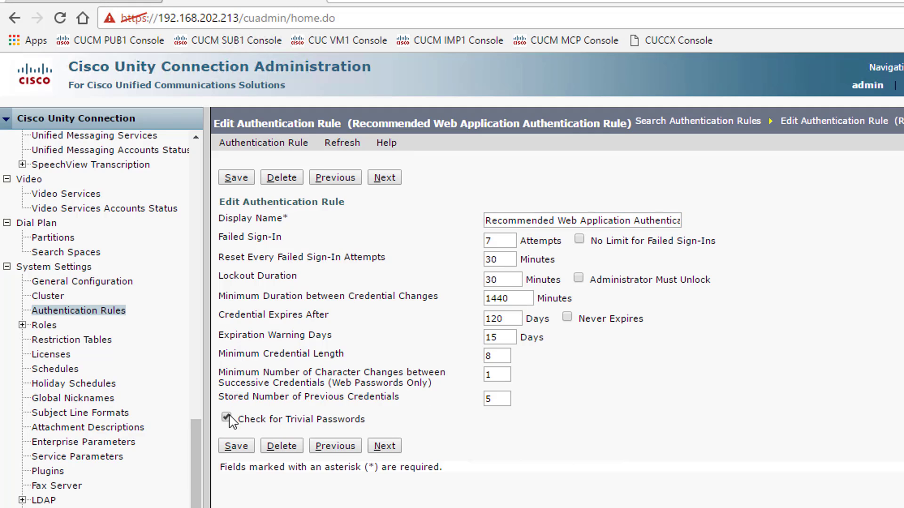
{"action": "double_click", "coordinate": [503, 401]}
{"action": "type", "text": "1"}
{"action": "left_click", "coordinate": [501, 356]}
{"action": "key", "text": "BackSpace"}
{"action": "type", "text": "3"}
{"action": "left_click", "coordinate": [567, 318]}
{"action": "left_click", "coordinate": [241, 447]}
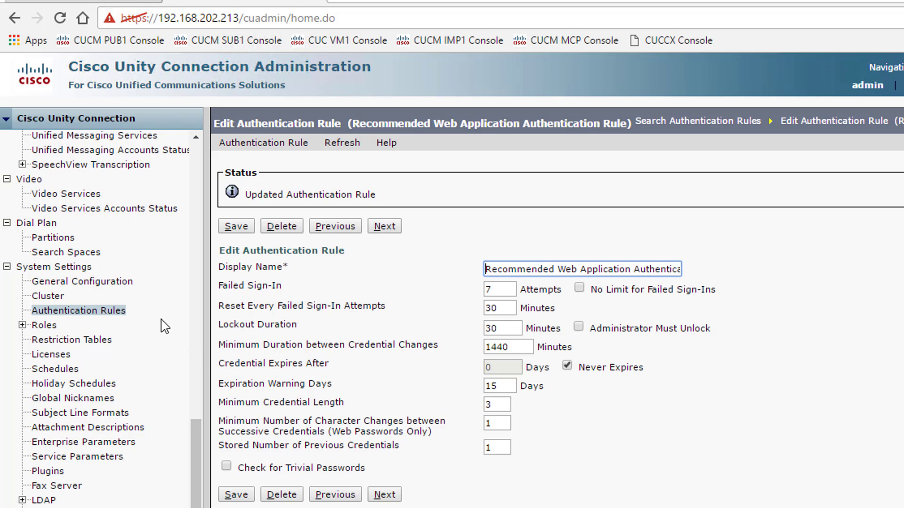
{"action": "scroll", "coordinate": [157, 323], "scroll_direction": "up", "scroll_amount": 10}
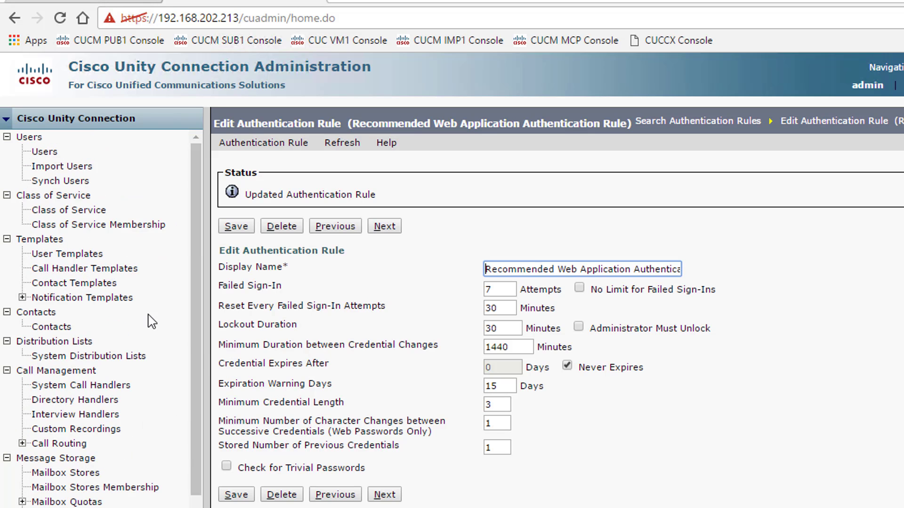
- In voicemailusertemplate, clear 'User Must Change at Next Sign-In' for the Web Application password and save
{"action": "left_click", "coordinate": [76, 255]}
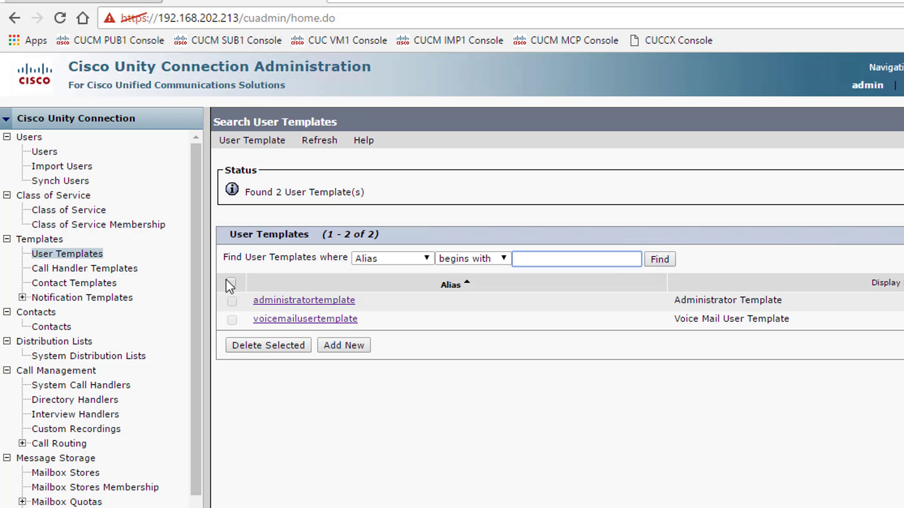
{"action": "left_click", "coordinate": [307, 320]}
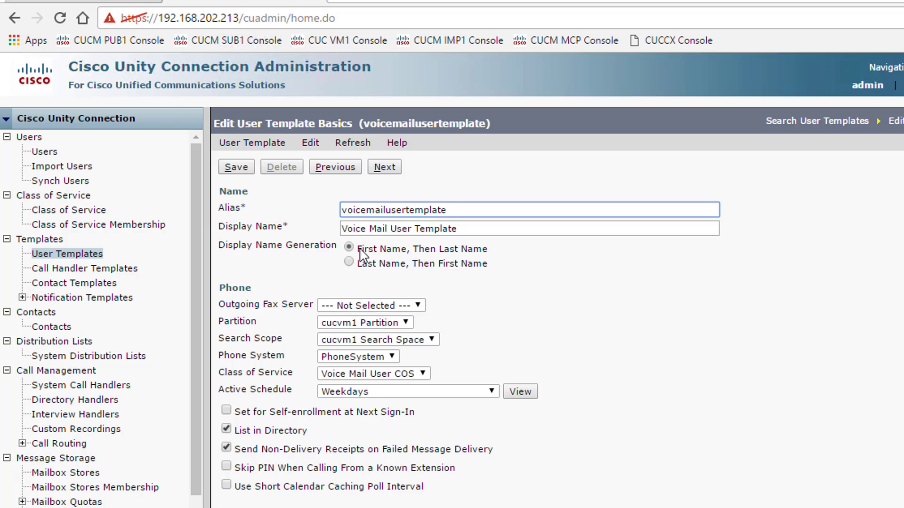
{"action": "left_click", "coordinate": [311, 143]}
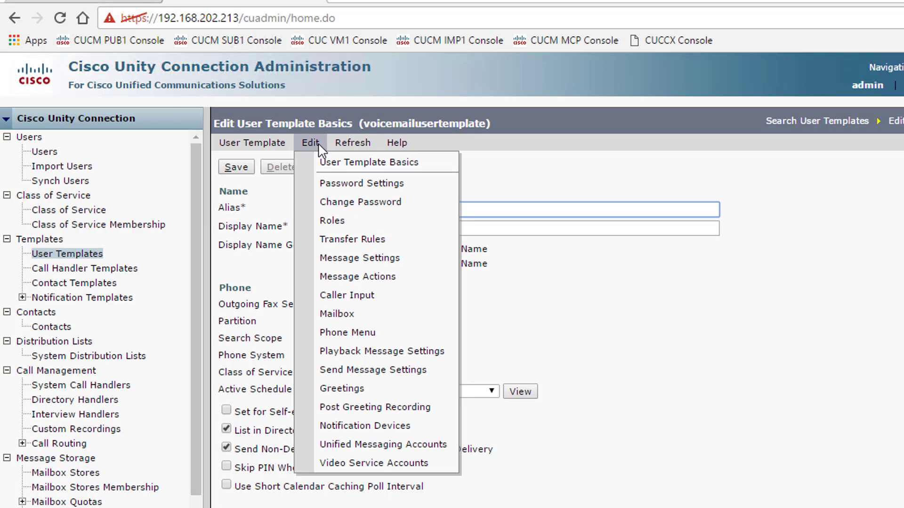
{"action": "left_click", "coordinate": [335, 185]}
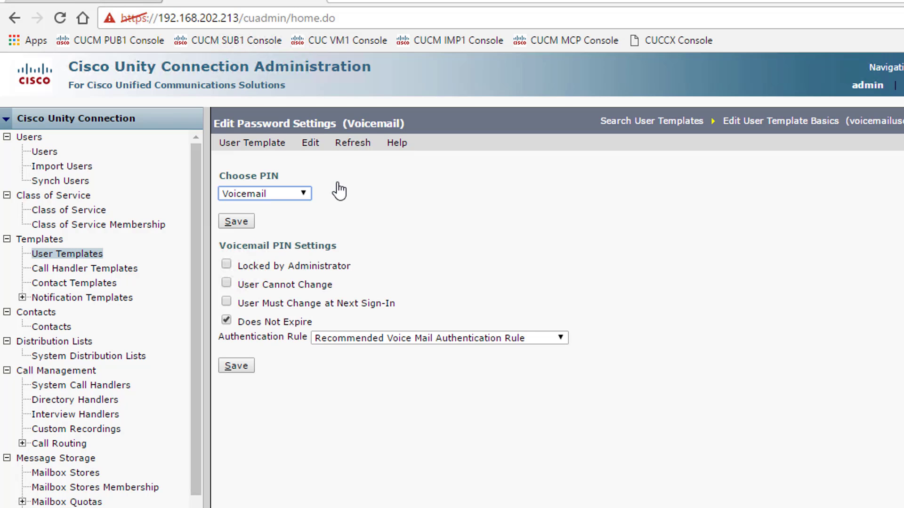
{"action": "left_click", "coordinate": [292, 193]}
{"action": "left_click", "coordinate": [288, 206]}
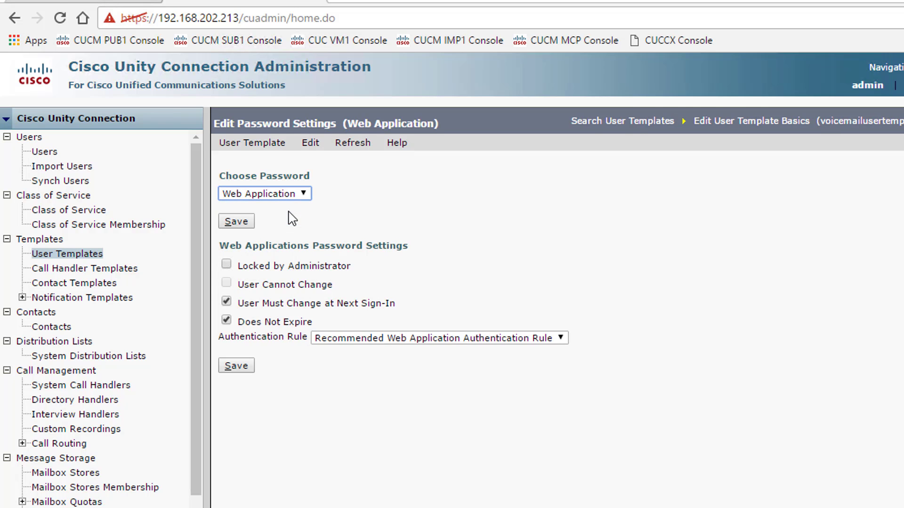
{"action": "left_click", "coordinate": [226, 302]}
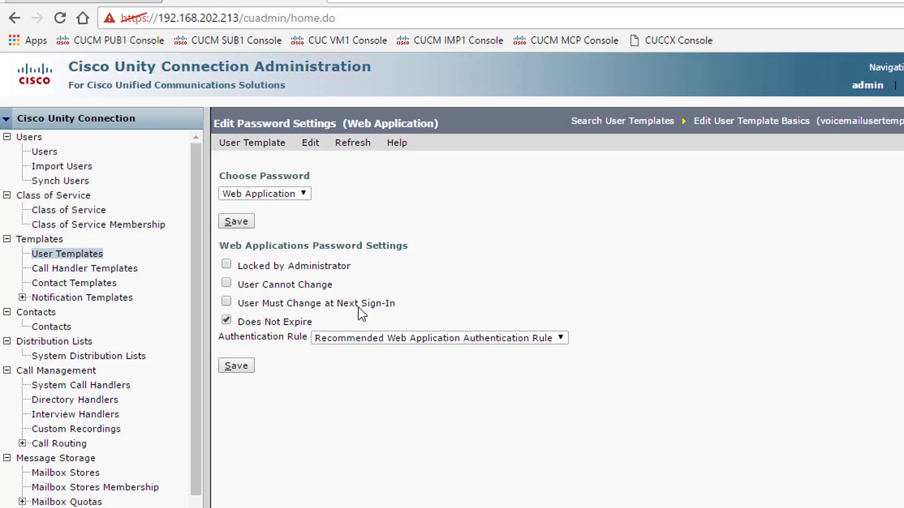
{"action": "left_click", "coordinate": [238, 370]}
- Set a new Web Application password for voicemailusertemplate and save it
{"action": "left_click", "coordinate": [310, 143]}
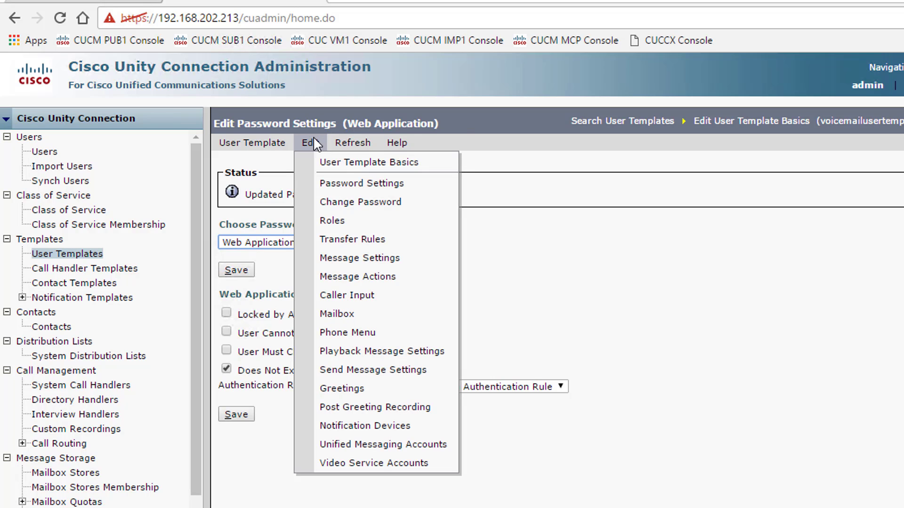
{"action": "left_click", "coordinate": [351, 201]}
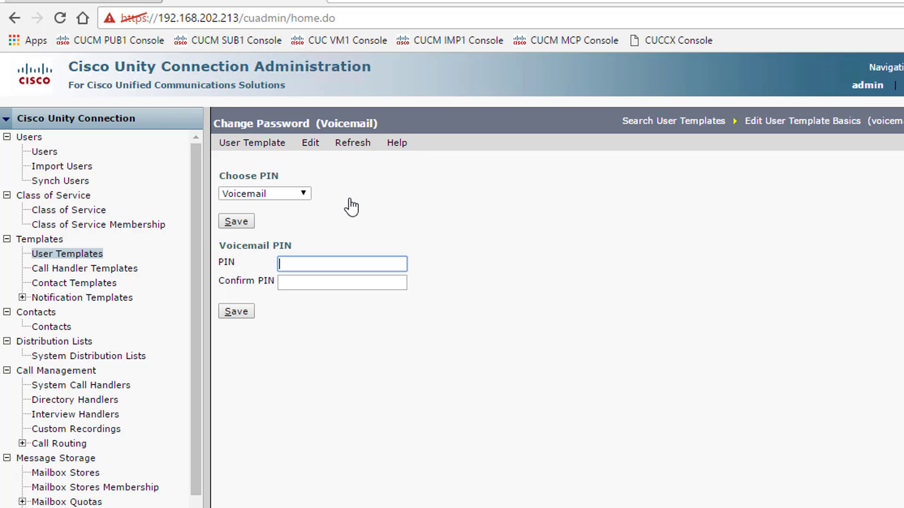
{"action": "left_click", "coordinate": [298, 194]}
{"action": "left_click", "coordinate": [294, 208]}
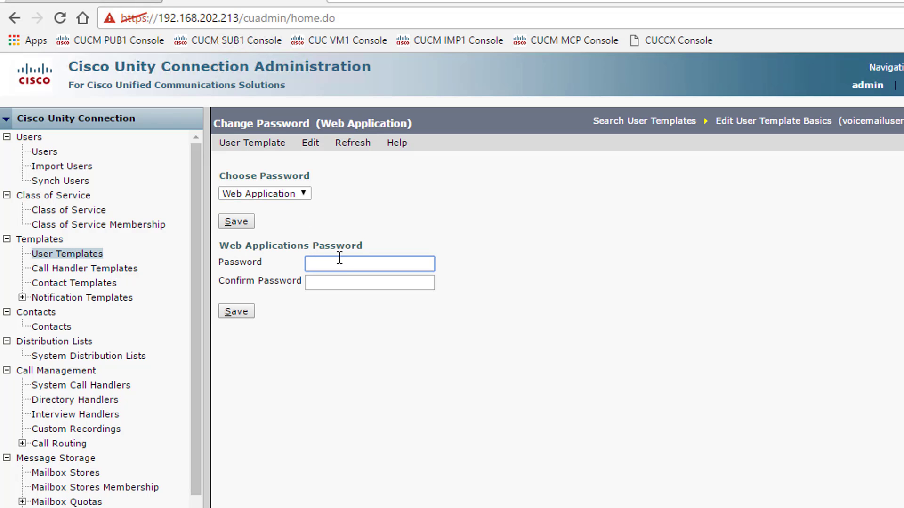
{"action": "type", "text": "123"}
{"action": "key", "text": "Tab"}
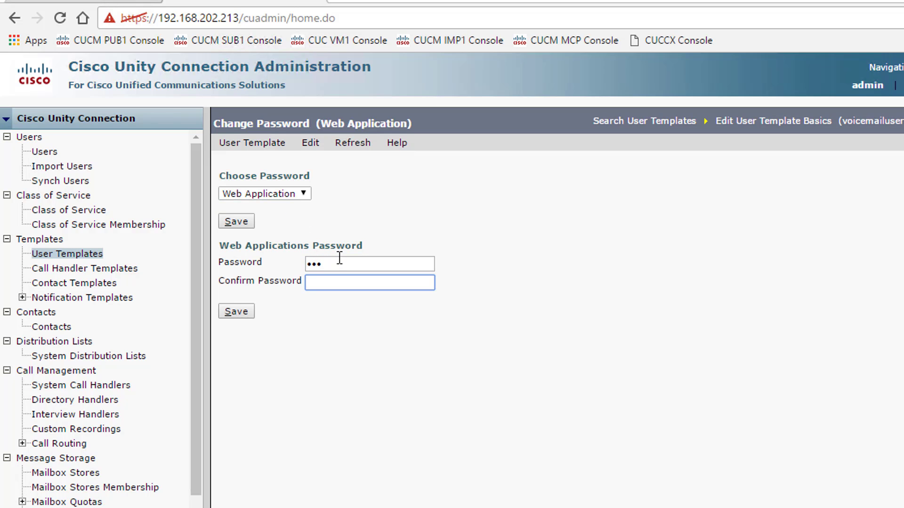
{"action": "left_click", "coordinate": [246, 313]}
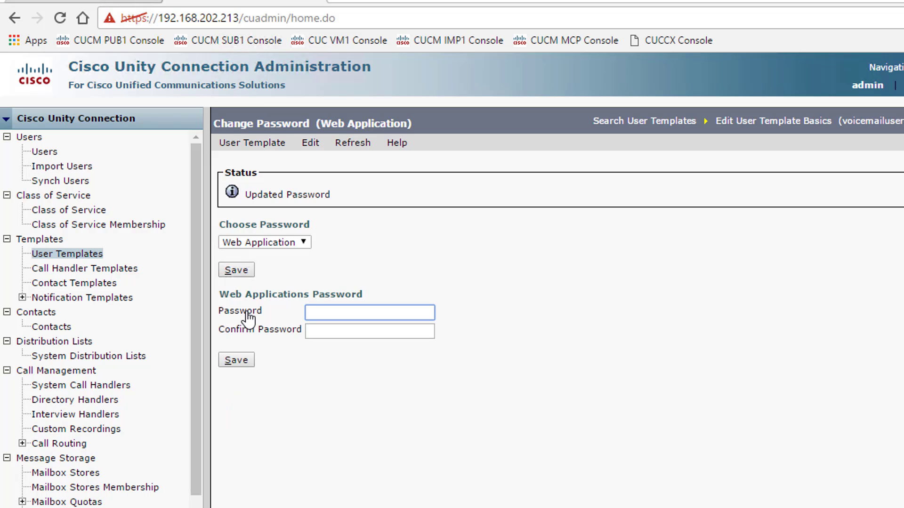
- Run Import Users Find, then open user youtubea from the Users list and its Edit menu
{"action": "left_click", "coordinate": [83, 172]}
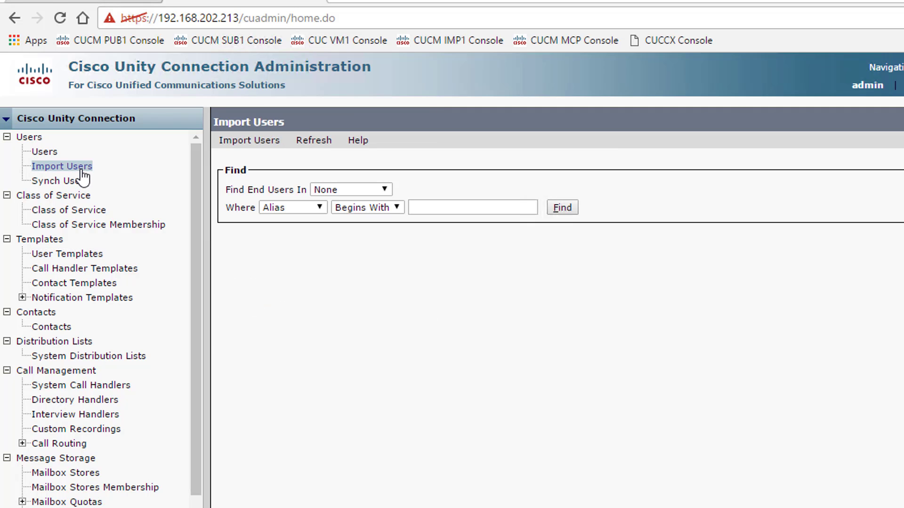
{"action": "left_click", "coordinate": [570, 209]}
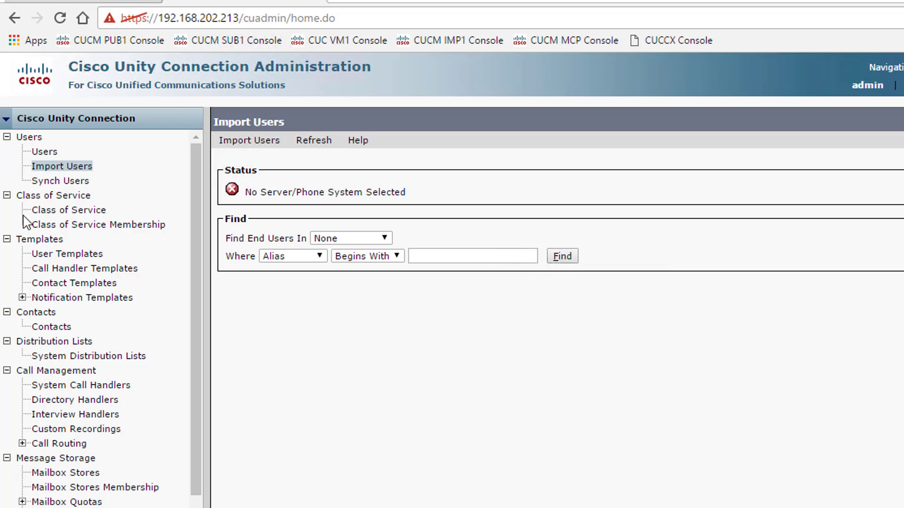
{"action": "left_click", "coordinate": [50, 152]}
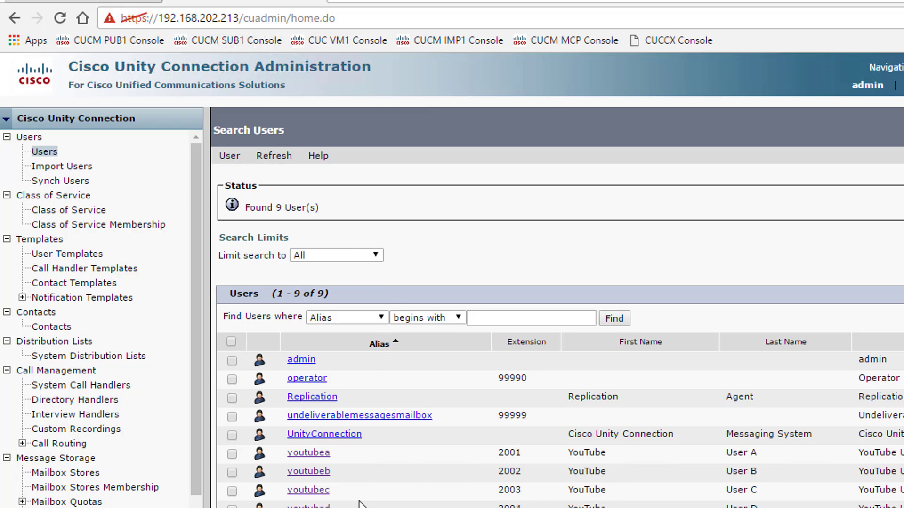
{"action": "left_click", "coordinate": [317, 455]}
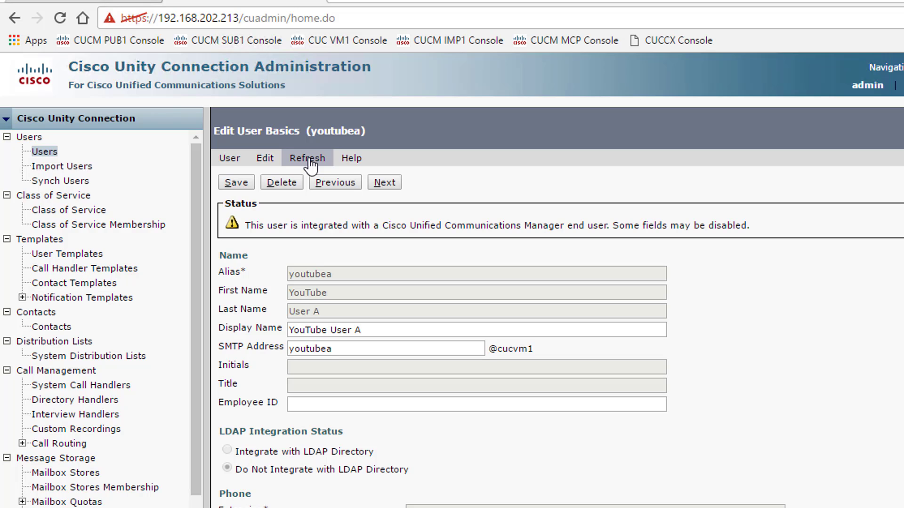
{"action": "left_click", "coordinate": [264, 158]}
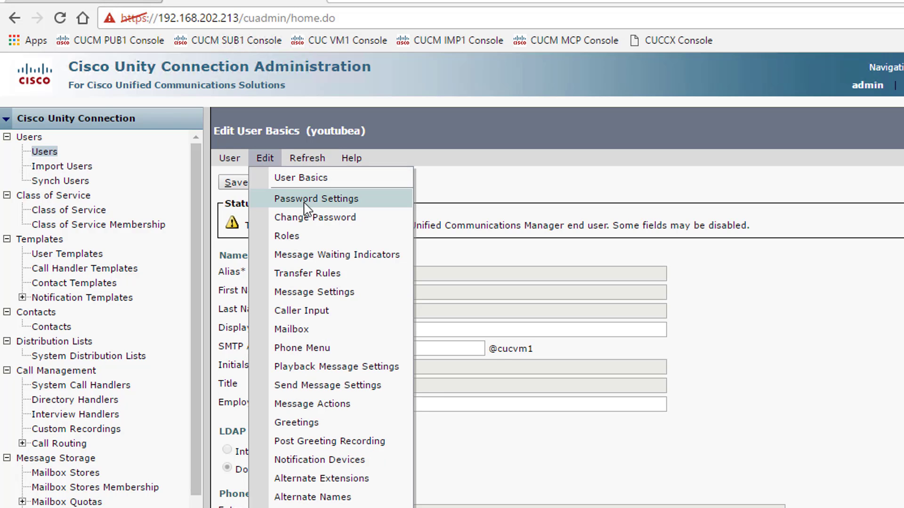
- Clear 'User Must Change at Next Sign-In' for youtubea's Web Application password and save
{"action": "left_click", "coordinate": [306, 200]}
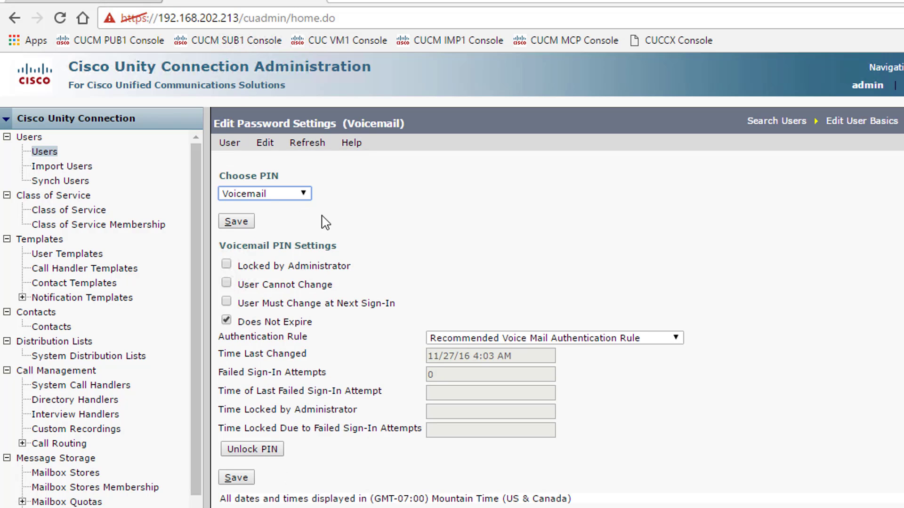
{"action": "left_click", "coordinate": [303, 194]}
{"action": "left_click", "coordinate": [301, 210]}
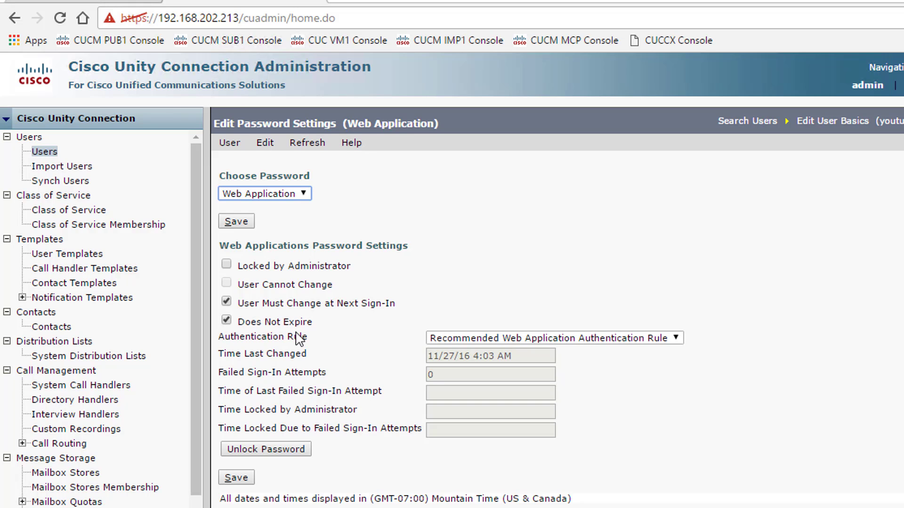
{"action": "left_click", "coordinate": [226, 302]}
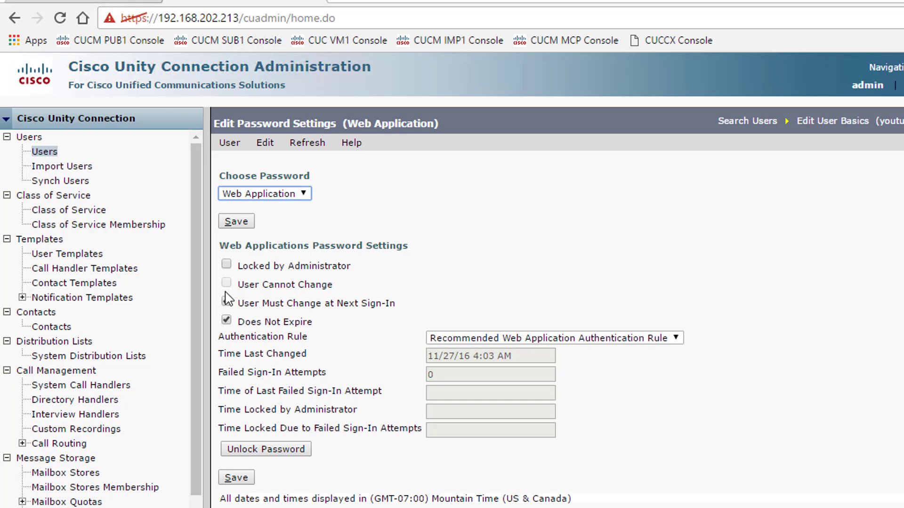
{"action": "left_click", "coordinate": [237, 477]}
- Enter and confirm a new Web Application password for youtubea, save, and return to Search Users
{"action": "left_click", "coordinate": [265, 143]}
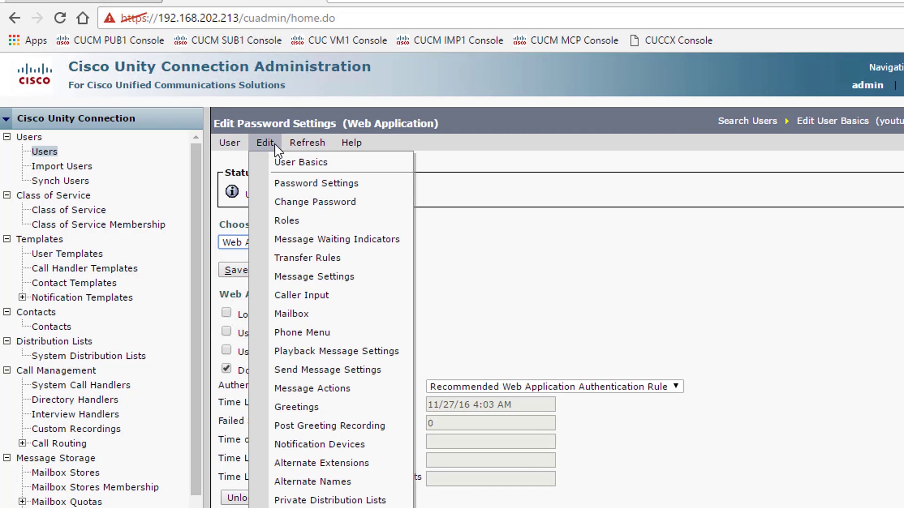
{"action": "left_click", "coordinate": [299, 202]}
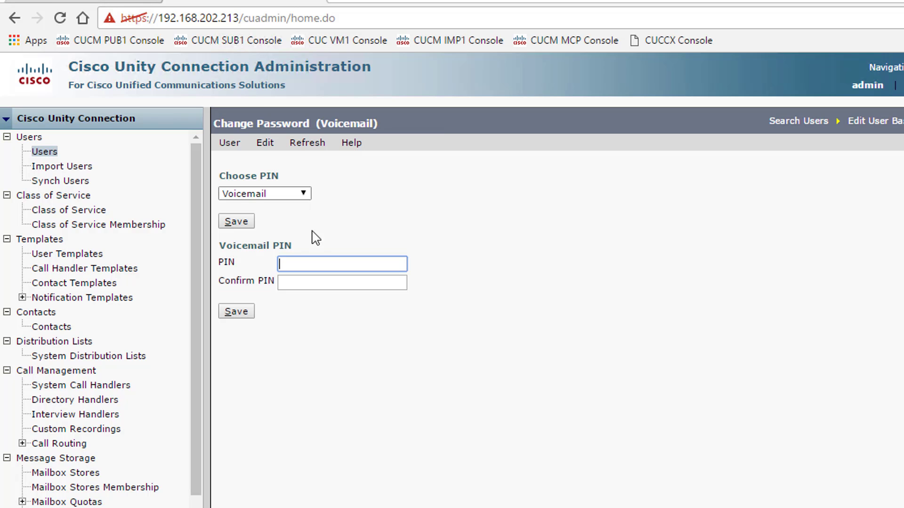
{"action": "left_click", "coordinate": [303, 193]}
{"action": "left_click", "coordinate": [277, 207]}
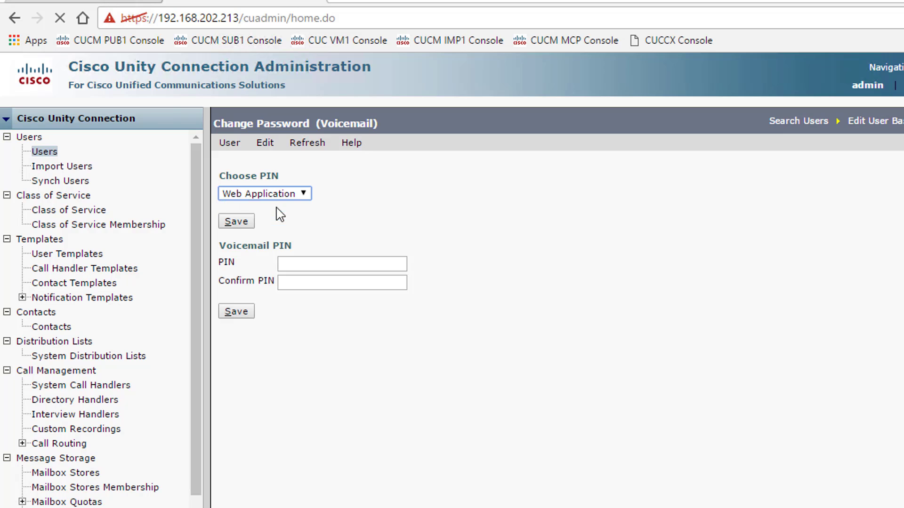
{"action": "left_click", "coordinate": [314, 263]}
{"action": "type", "text": "••"}
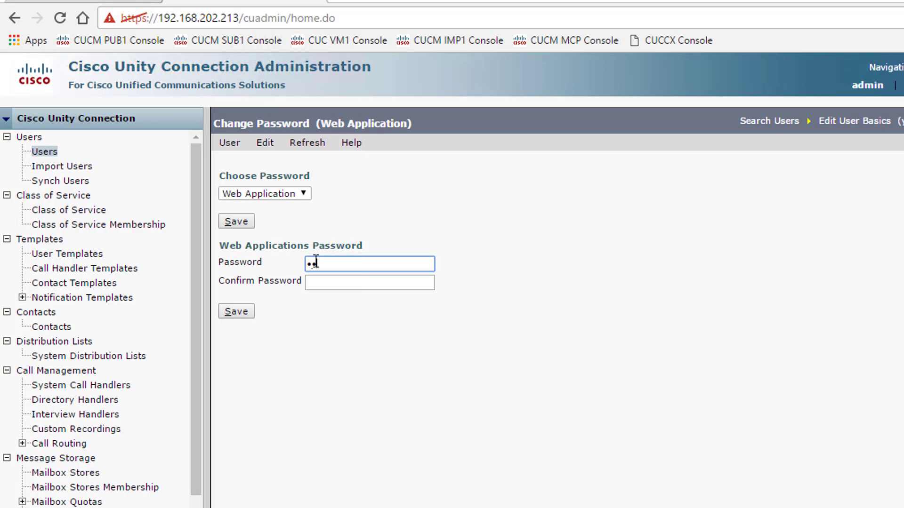
{"action": "type", "text": "•"}
{"action": "left_click", "coordinate": [310, 281]}
{"action": "type", "text": "•••"}
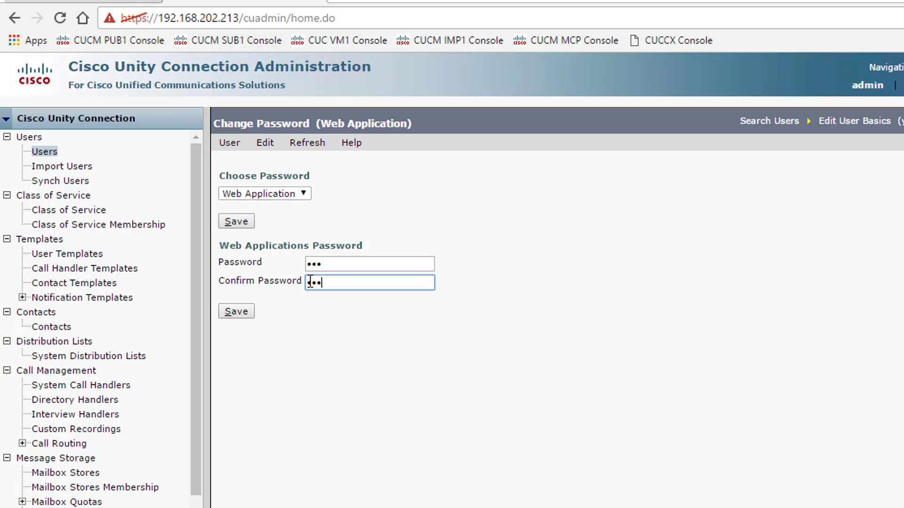
{"action": "left_click", "coordinate": [235, 311]}
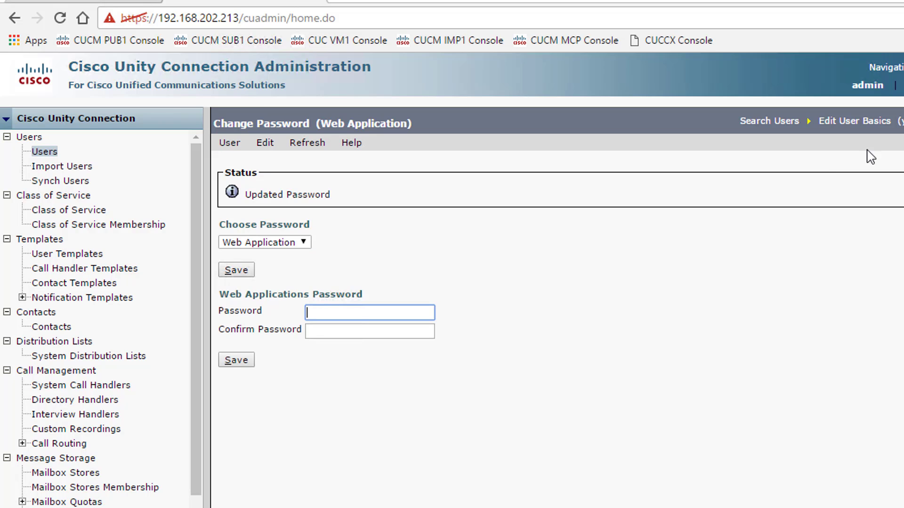
{"action": "left_click", "coordinate": [889, 126]}
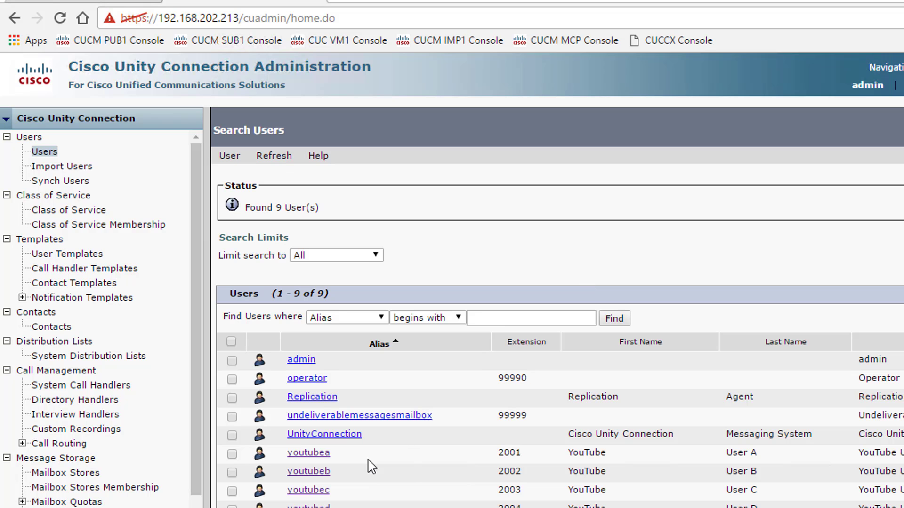
- Open youtubeb and clear 'User Must Change at Next Sign-In' for its Web Application password, then save
{"action": "left_click", "coordinate": [322, 473]}
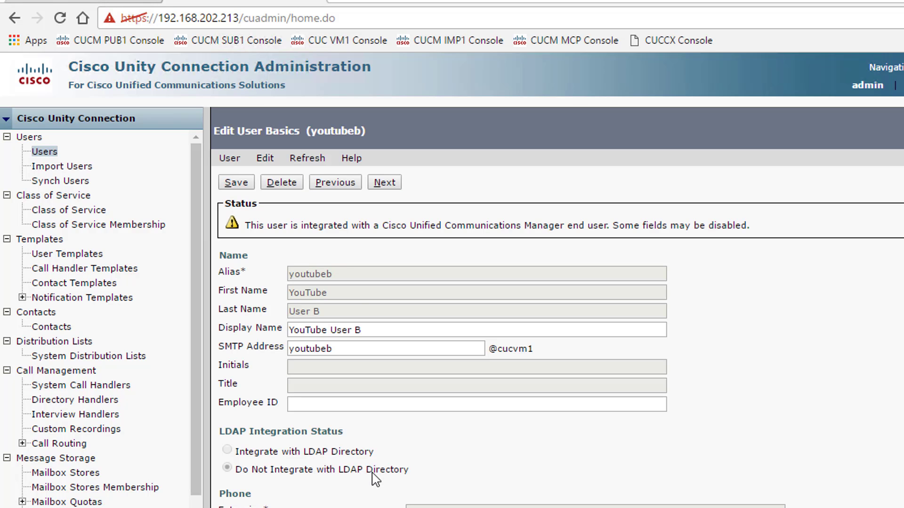
{"action": "left_click", "coordinate": [268, 160]}
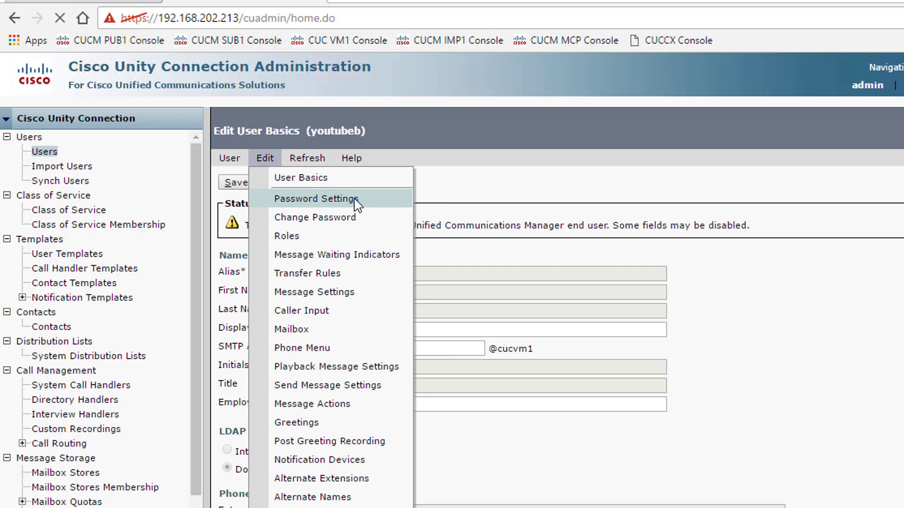
{"action": "left_click", "coordinate": [355, 200]}
{"action": "left_click", "coordinate": [301, 194]}
{"action": "left_click", "coordinate": [292, 207]}
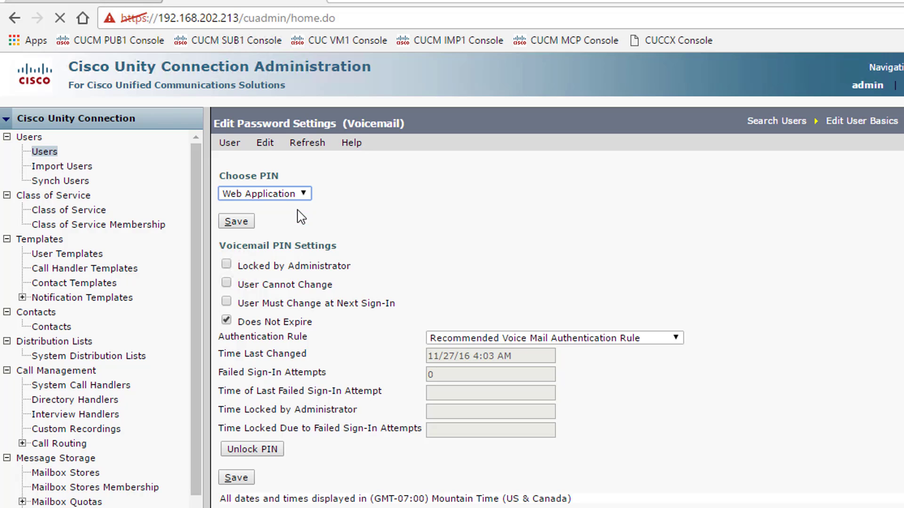
{"action": "left_click", "coordinate": [226, 302]}
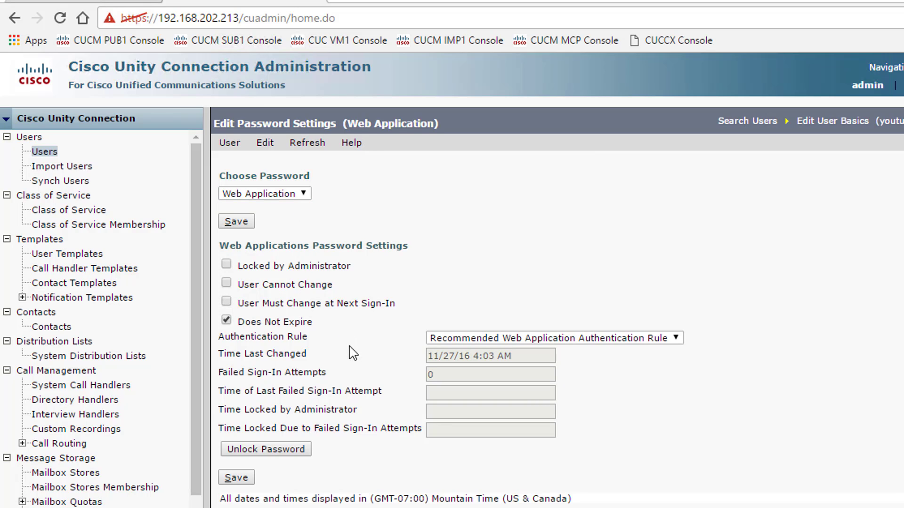
{"action": "left_click", "coordinate": [248, 482]}
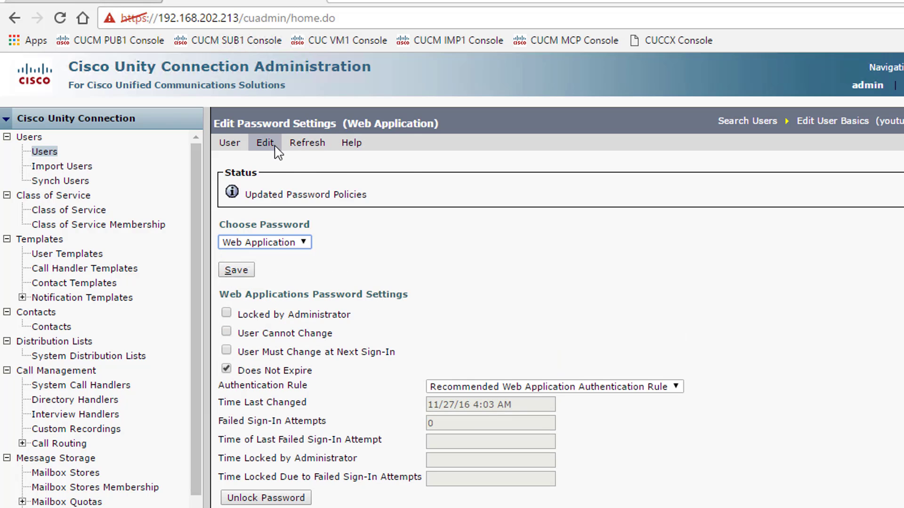
- Enter and confirm a new Web Application password for youtubeb, save, and close the Unity Connection tab
{"action": "left_click", "coordinate": [263, 143]}
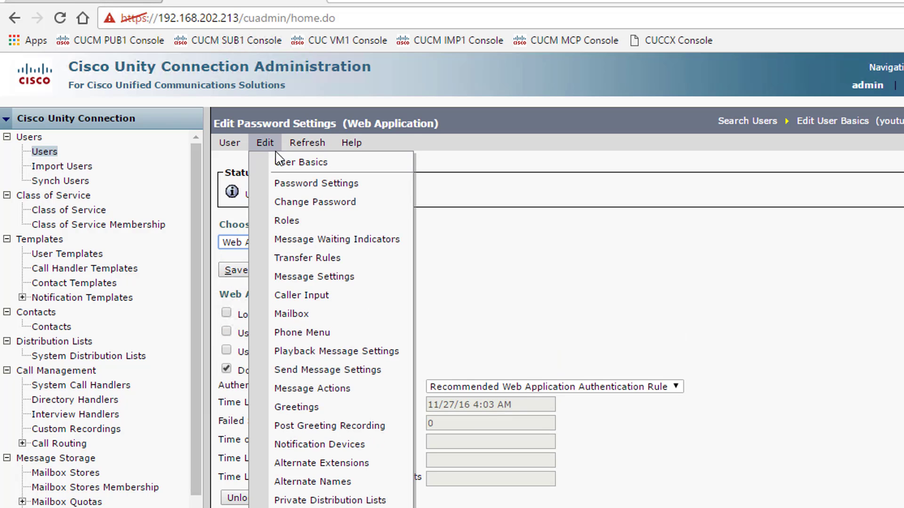
{"action": "left_click", "coordinate": [289, 202]}
{"action": "left_click", "coordinate": [303, 193]}
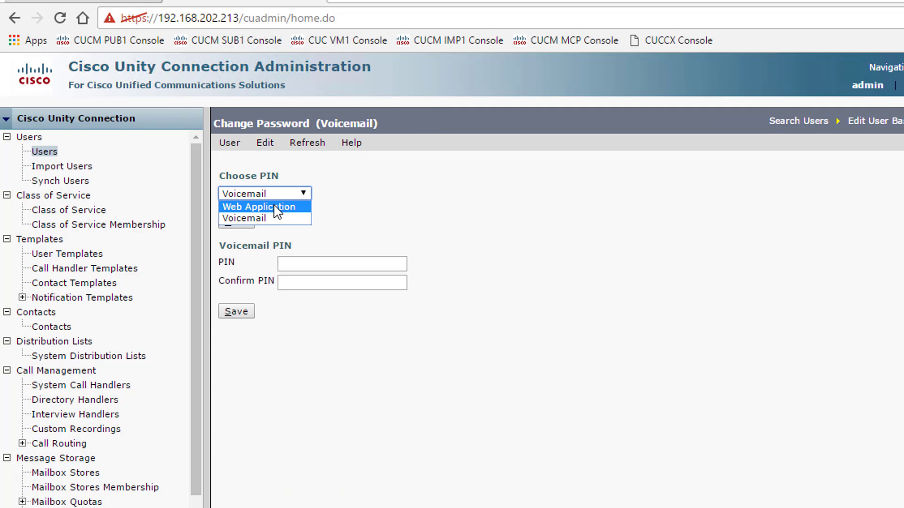
{"action": "left_click", "coordinate": [266, 205]}
{"action": "left_click", "coordinate": [249, 223]}
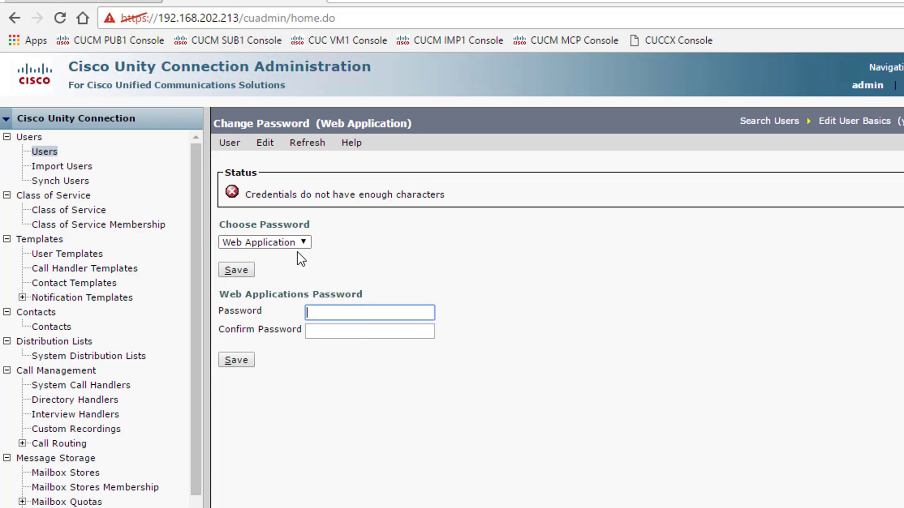
{"action": "type", "text": "123"}
{"action": "key", "text": "Tab"}
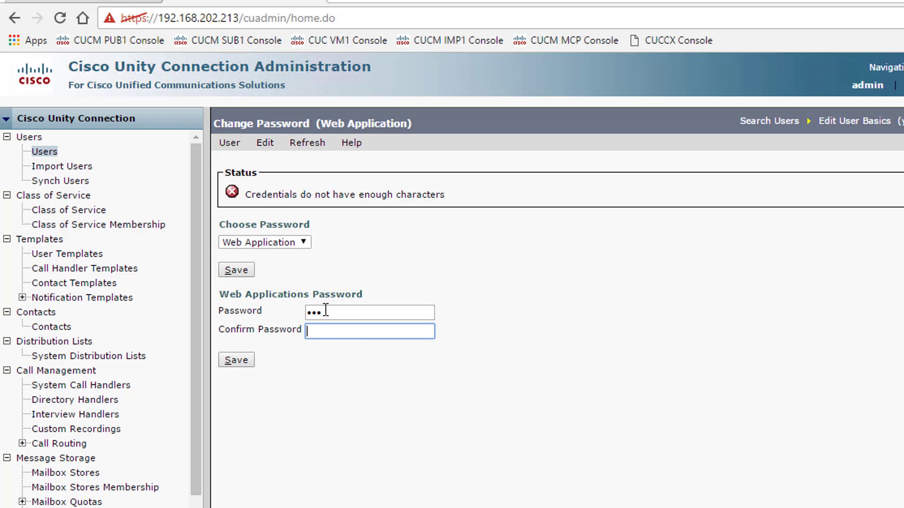
{"action": "type", "text": "123"}
{"action": "left_click", "coordinate": [238, 362]}
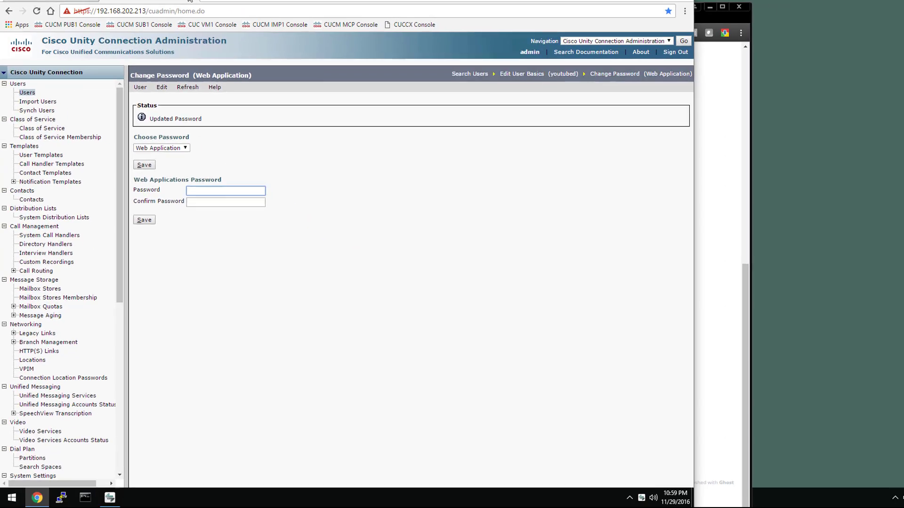
{"action": "left_click", "coordinate": [310, 0]}
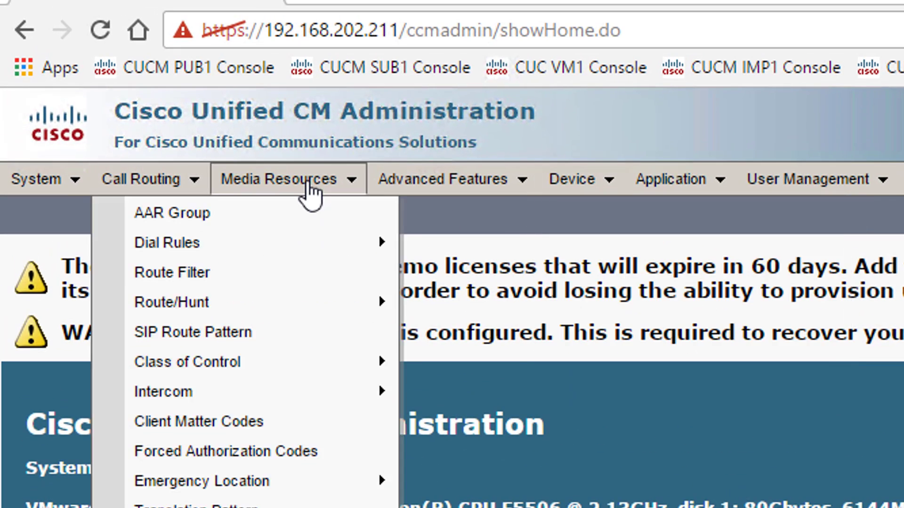
- Go to User Management > User Settings > UC Service in CUCM
{"action": "mouse_move", "coordinate": [264, 157]}
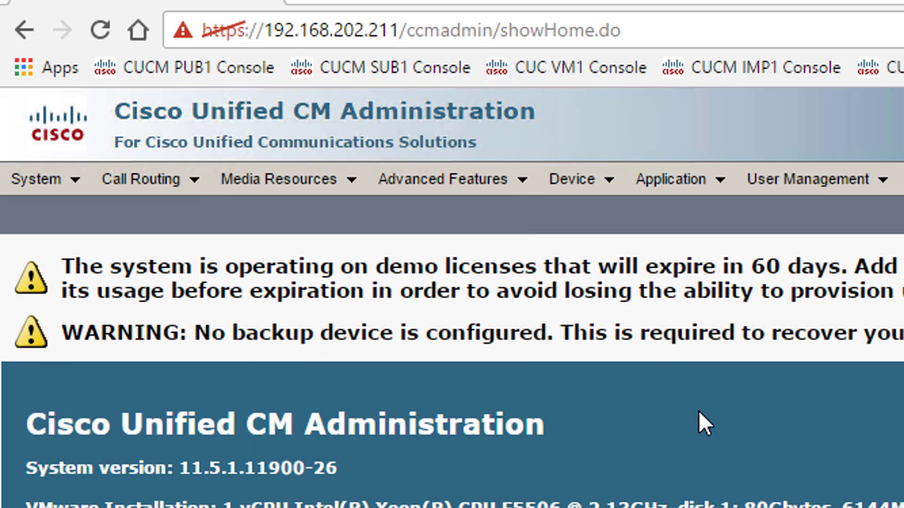
{"action": "mouse_move", "coordinate": [843, 177]}
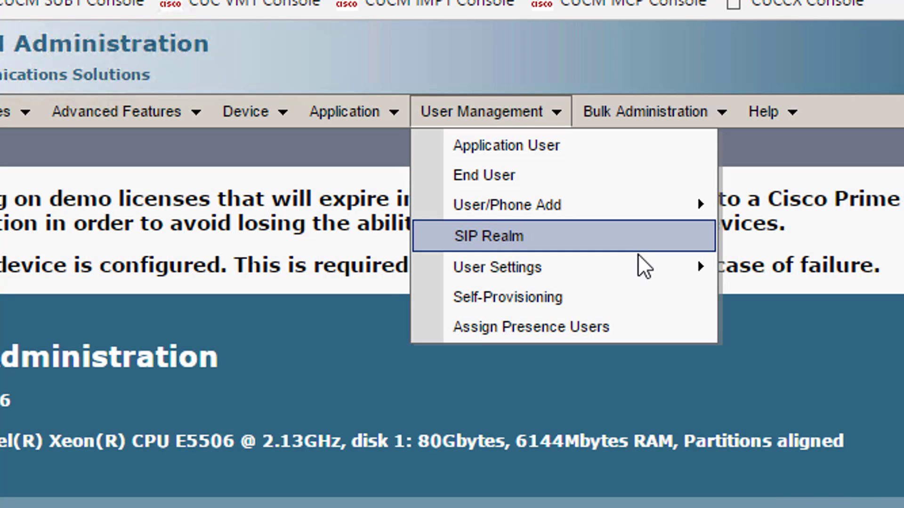
{"action": "mouse_move", "coordinate": [640, 263]}
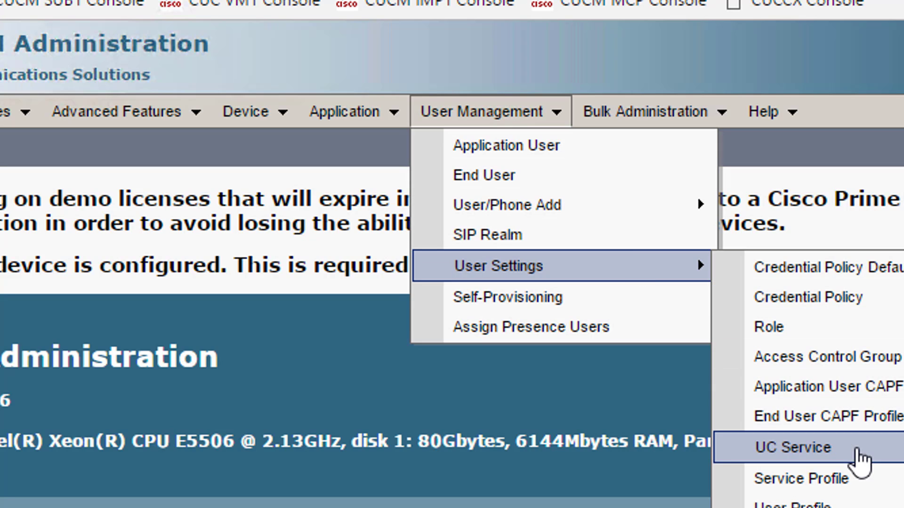
{"action": "left_click", "coordinate": [806, 447]}
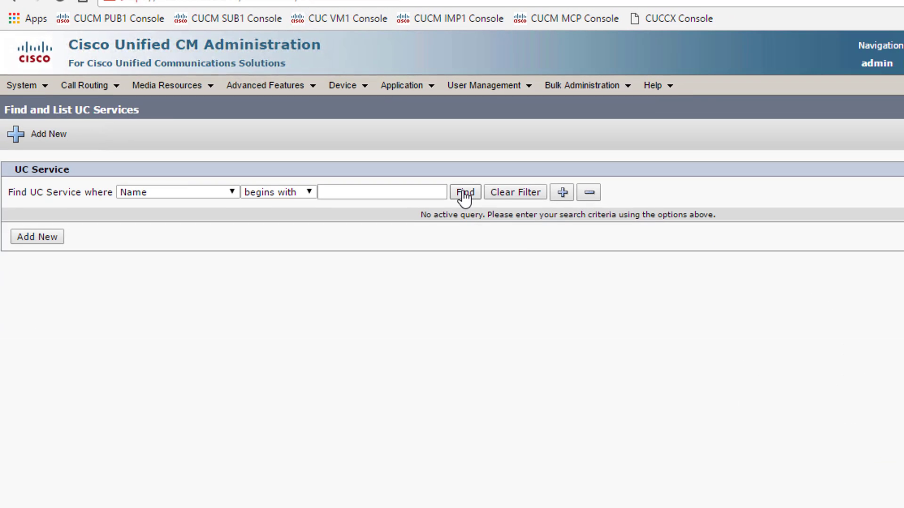
- List existing UC Services and start adding a new Voicemail-type UC service
{"action": "left_click", "coordinate": [447, 294]}
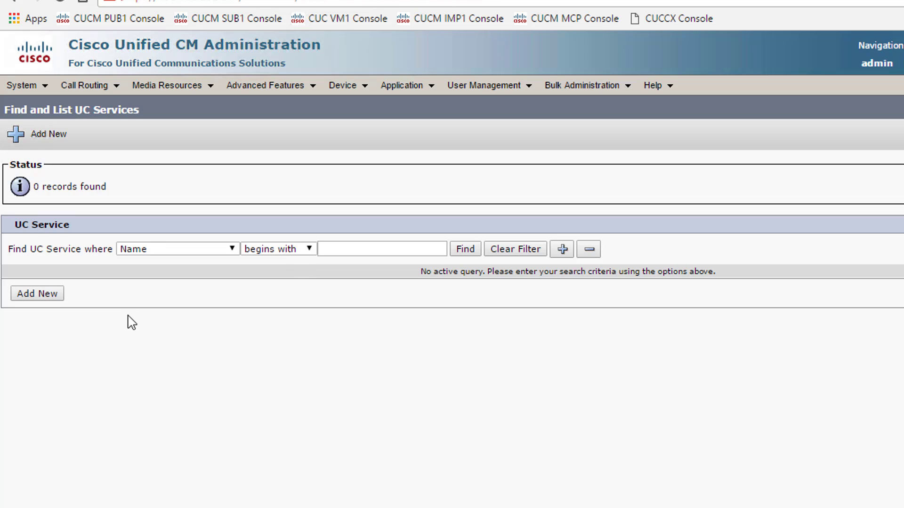
{"action": "left_click", "coordinate": [48, 294]}
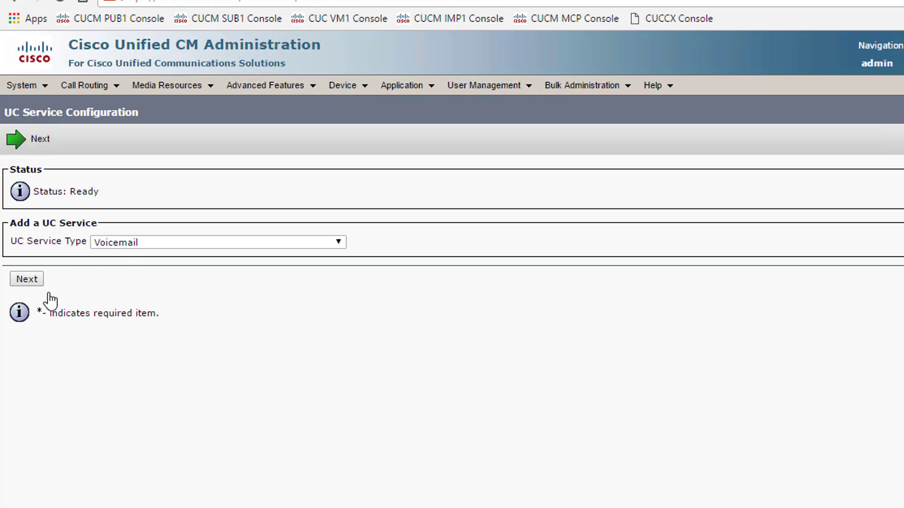
{"action": "left_click", "coordinate": [206, 244]}
{"action": "left_click", "coordinate": [206, 245]}
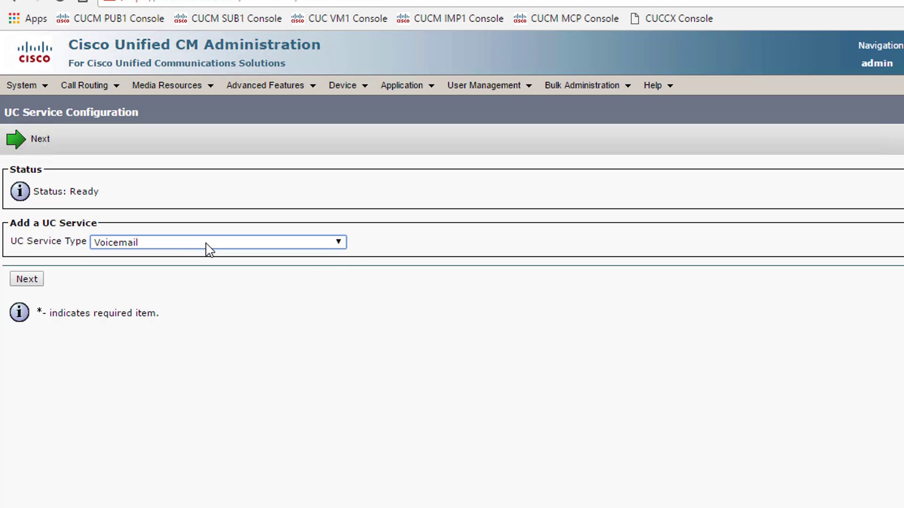
{"action": "left_click", "coordinate": [27, 280]}
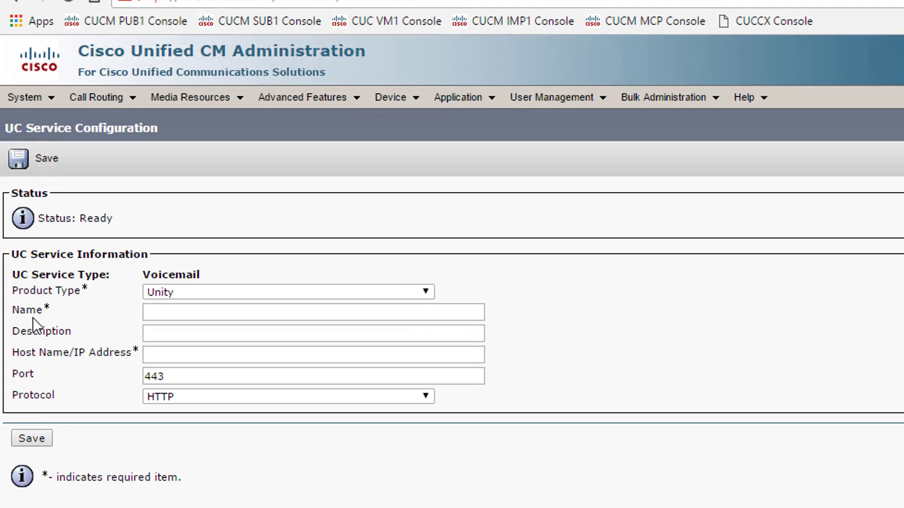
- Save Unity Connection service 'Voicemail' at 192.168.202.213 over HTTPS, then start another UC service
{"action": "left_click", "coordinate": [196, 301]}
{"action": "left_click", "coordinate": [207, 327]}
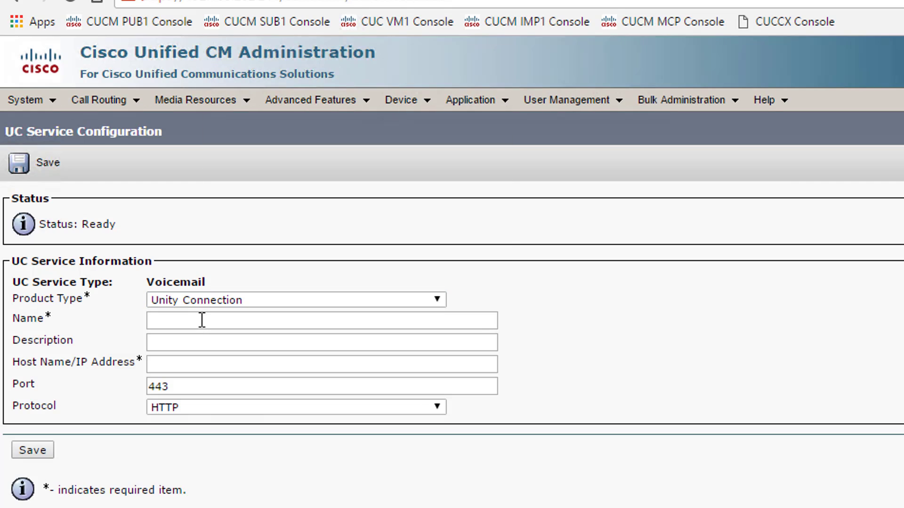
{"action": "left_click", "coordinate": [203, 319]}
{"action": "type", "text": "Voicemail"}
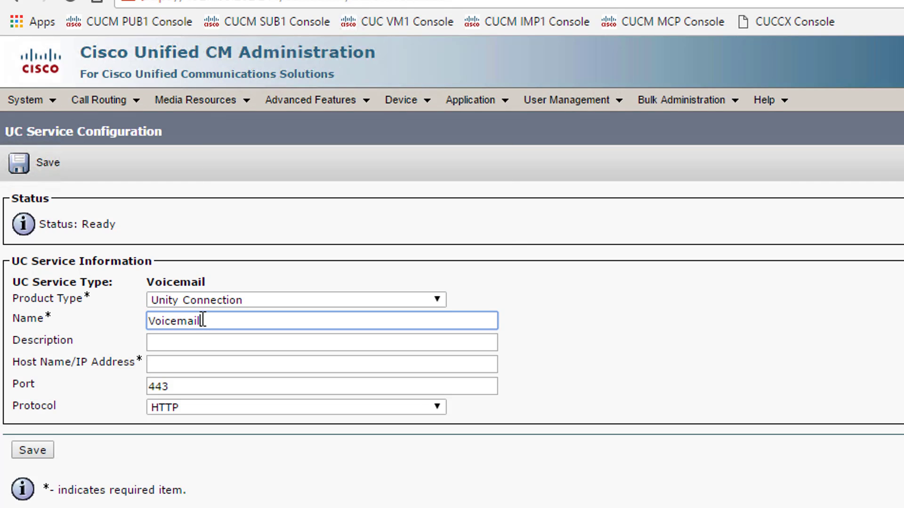
{"action": "left_click", "coordinate": [209, 359]}
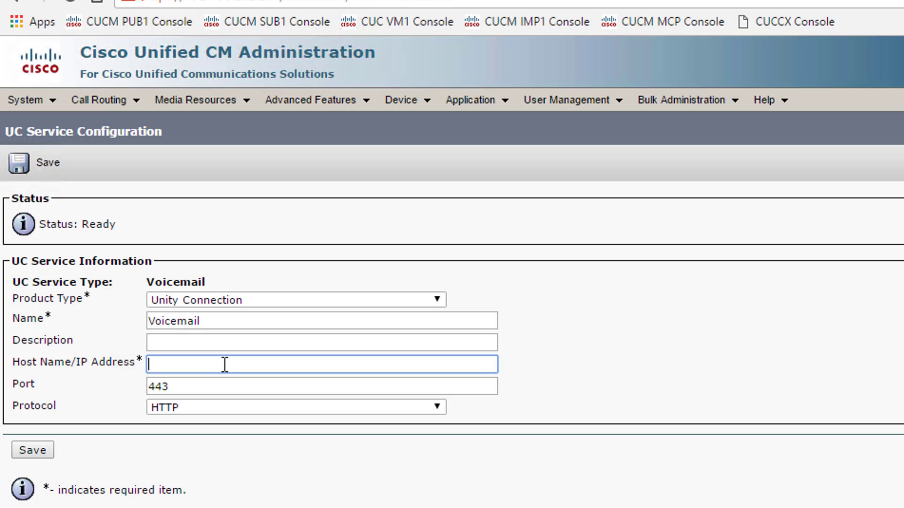
{"action": "type", "text": "192.168.202.213"}
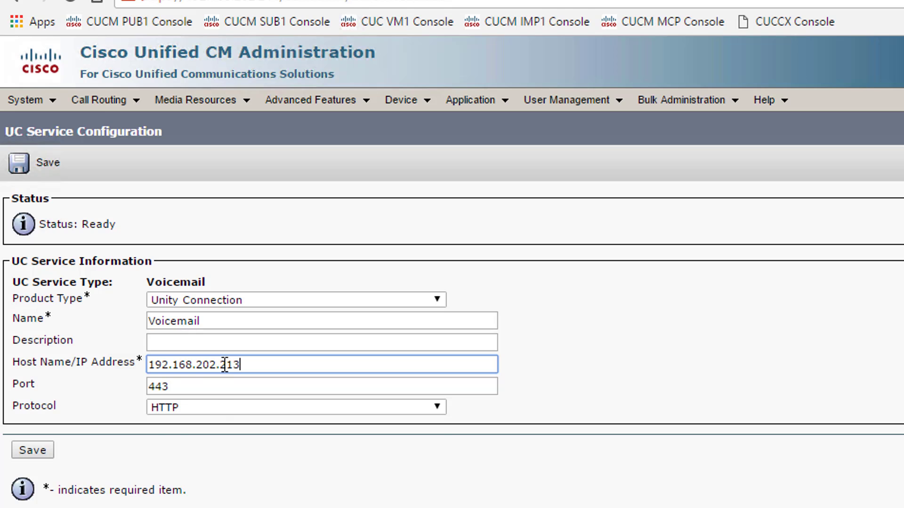
{"action": "left_click", "coordinate": [217, 408]}
{"action": "left_click", "coordinate": [219, 439]}
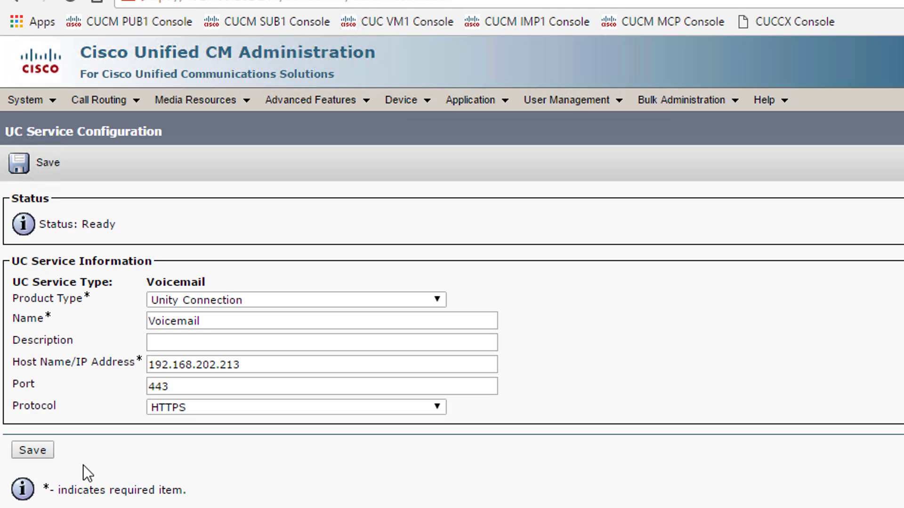
{"action": "left_click", "coordinate": [43, 451]}
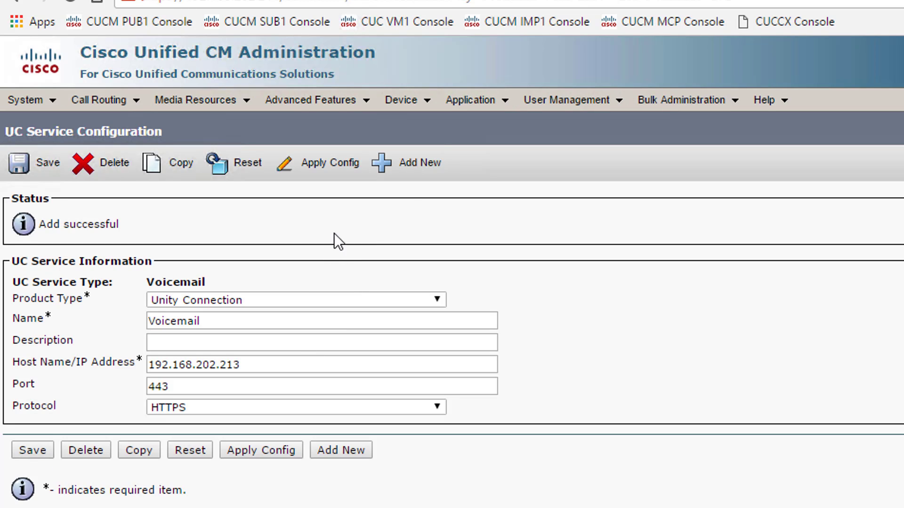
{"action": "left_click", "coordinate": [405, 170]}
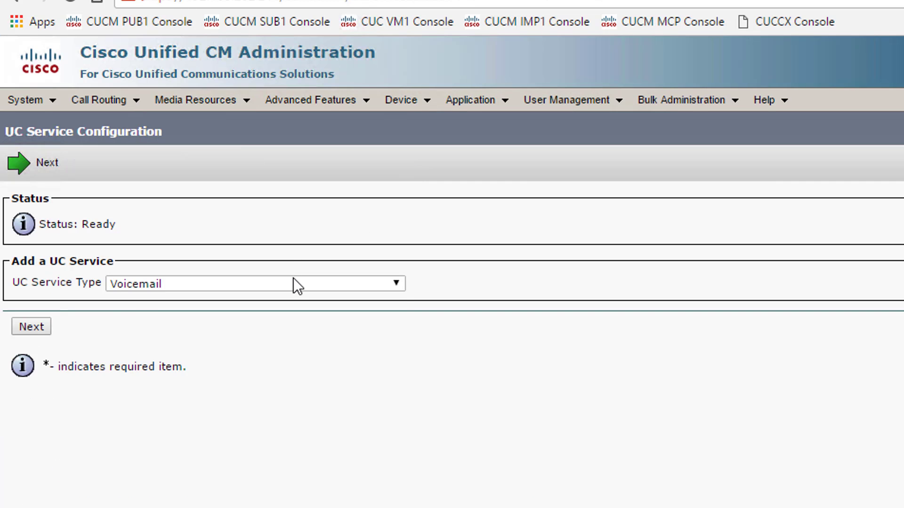
- Add a Directory UC service named LDAP with host 192.168.202.254
{"action": "left_click", "coordinate": [293, 282]}
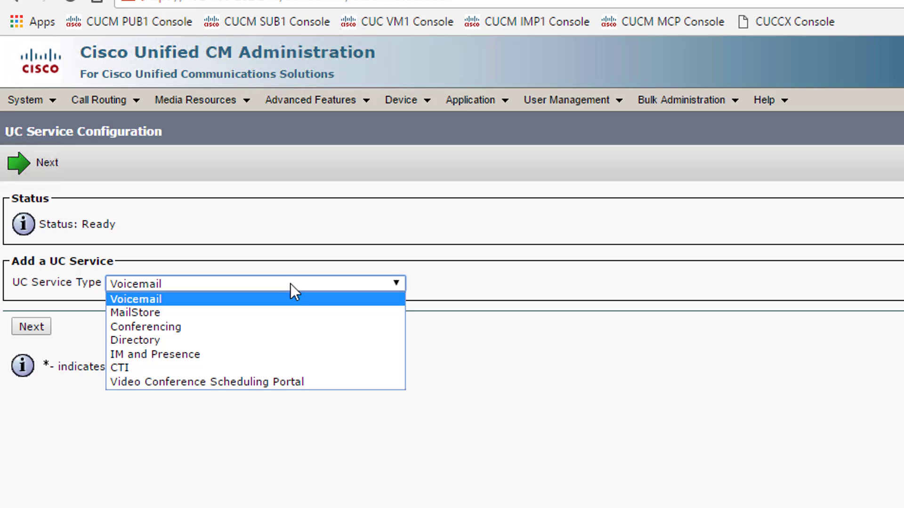
{"action": "left_click", "coordinate": [295, 339]}
{"action": "left_click", "coordinate": [33, 328]}
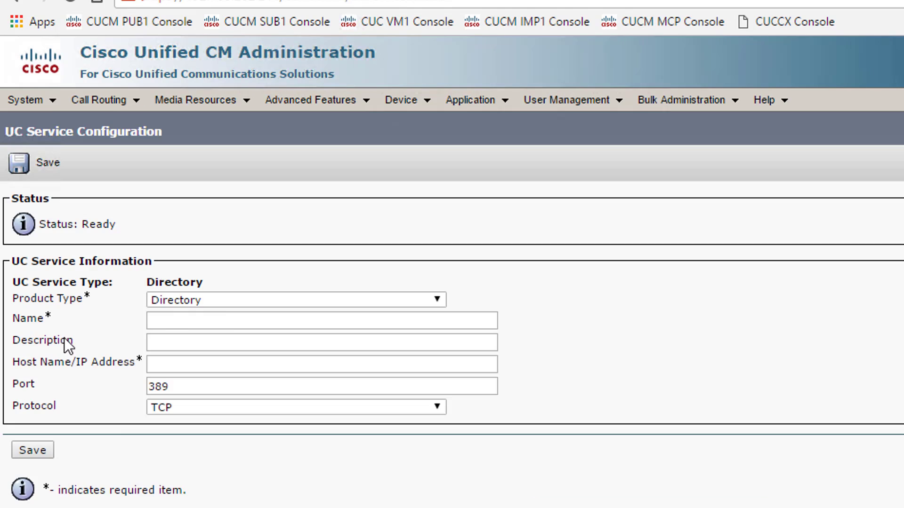
{"action": "left_click", "coordinate": [224, 320]}
{"action": "type", "text": "LDAP"}
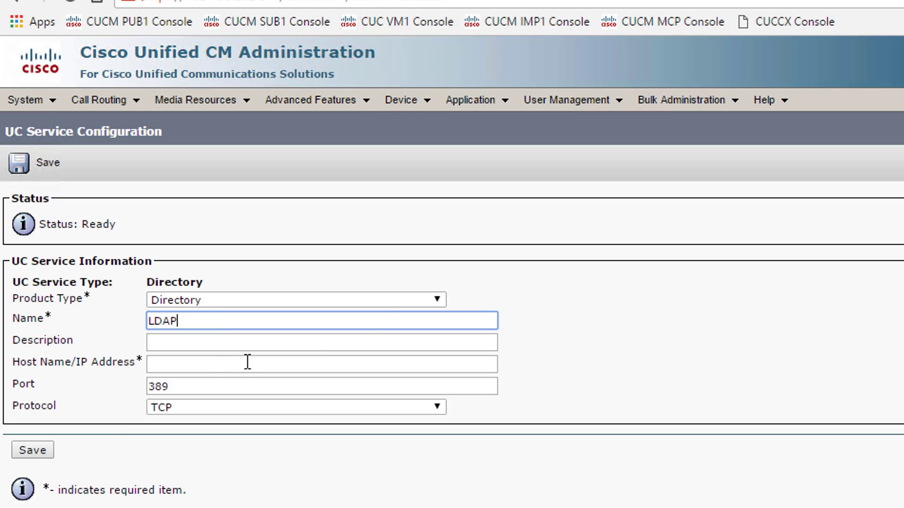
{"action": "left_click", "coordinate": [212, 365]}
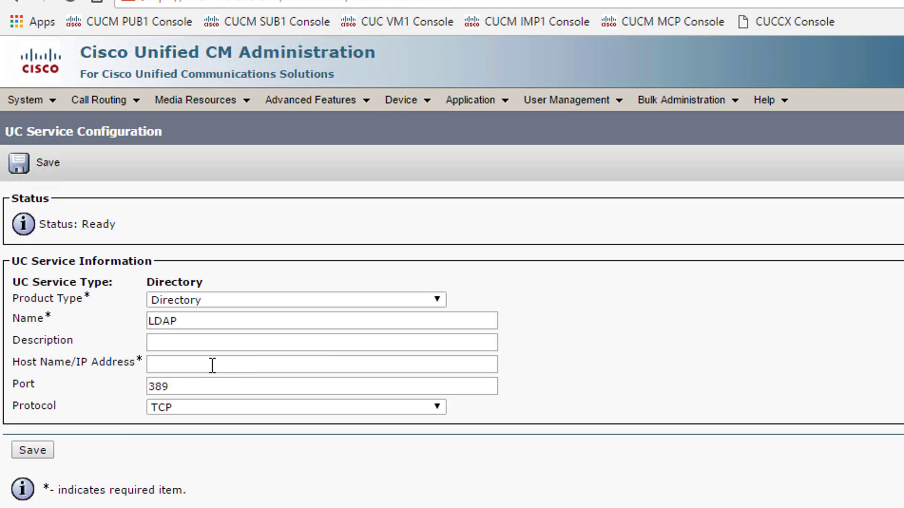
{"action": "type", "text": "192.168."}
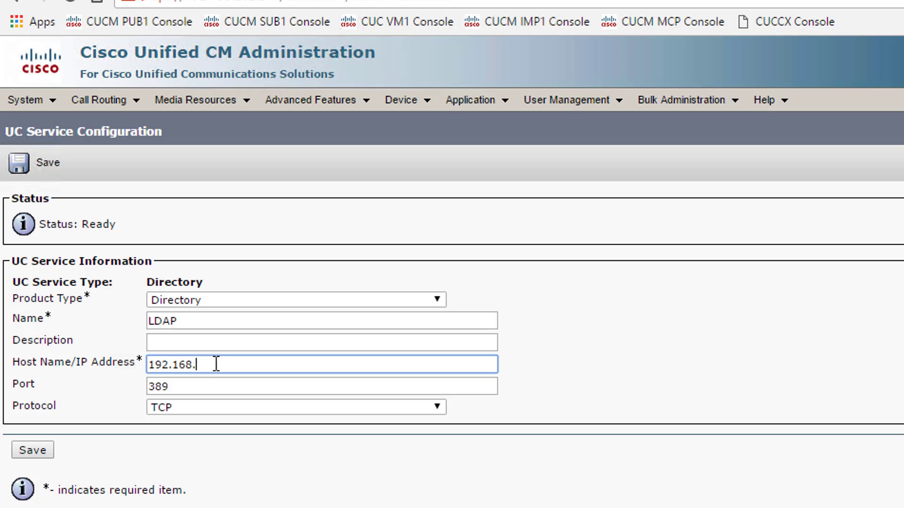
{"action": "type", "text": "202.254"}
{"action": "left_click", "coordinate": [33, 451]}
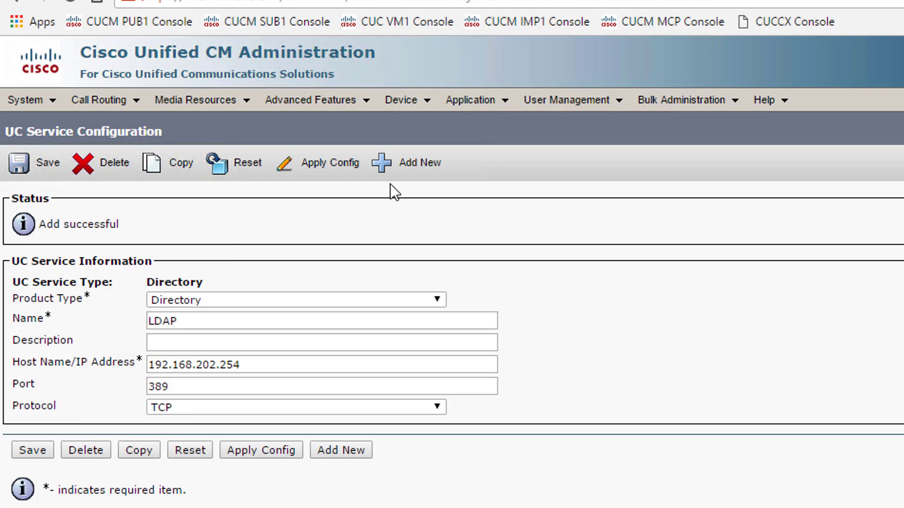
{"action": "left_click", "coordinate": [404, 169]}
{"action": "left_click", "coordinate": [253, 284]}
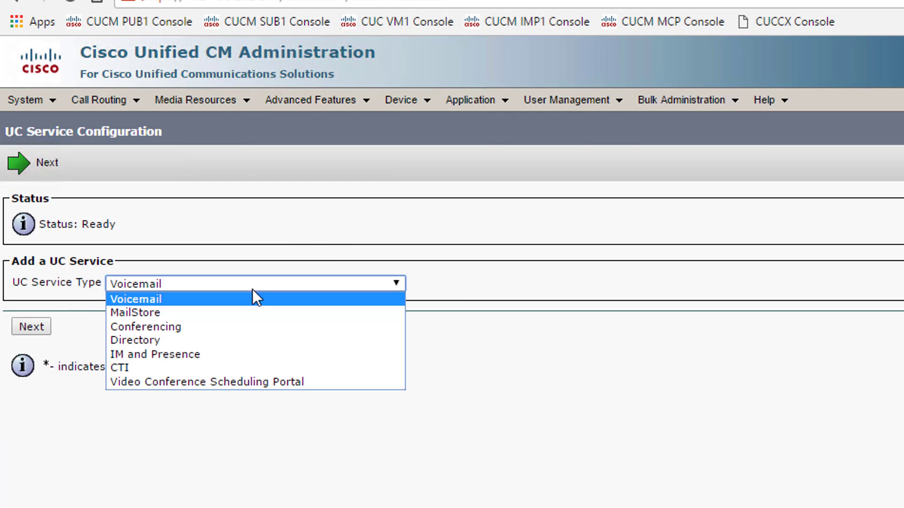
- Add an IM and Presence UC service named CIMP with host 192.168.202.214
{"action": "left_click", "coordinate": [253, 353]}
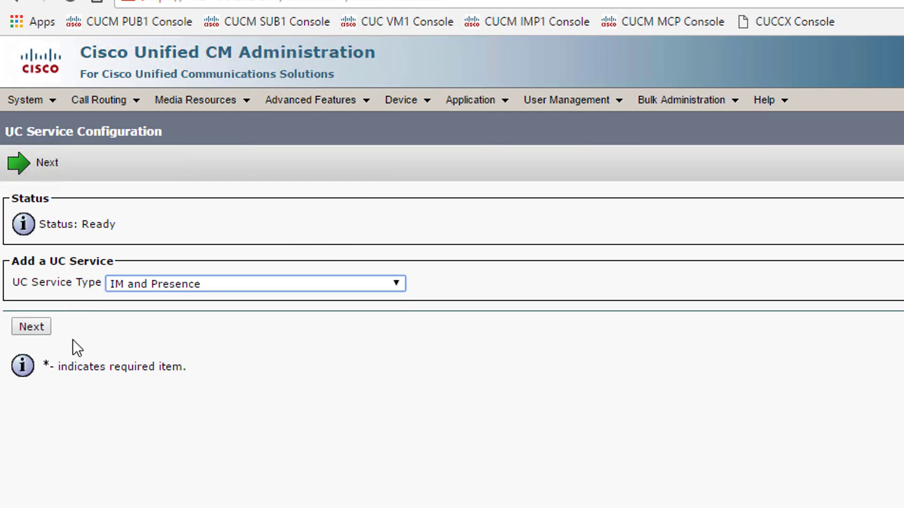
{"action": "left_click", "coordinate": [31, 328]}
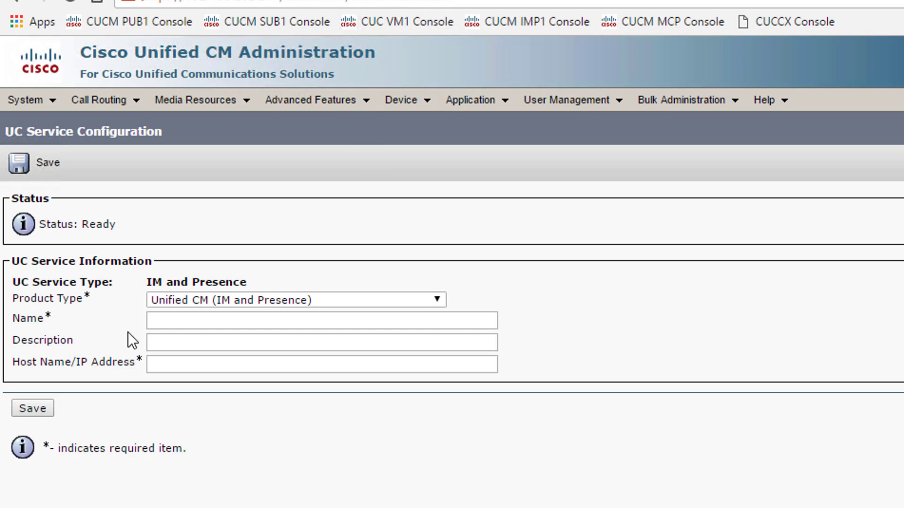
{"action": "left_click", "coordinate": [187, 323]}
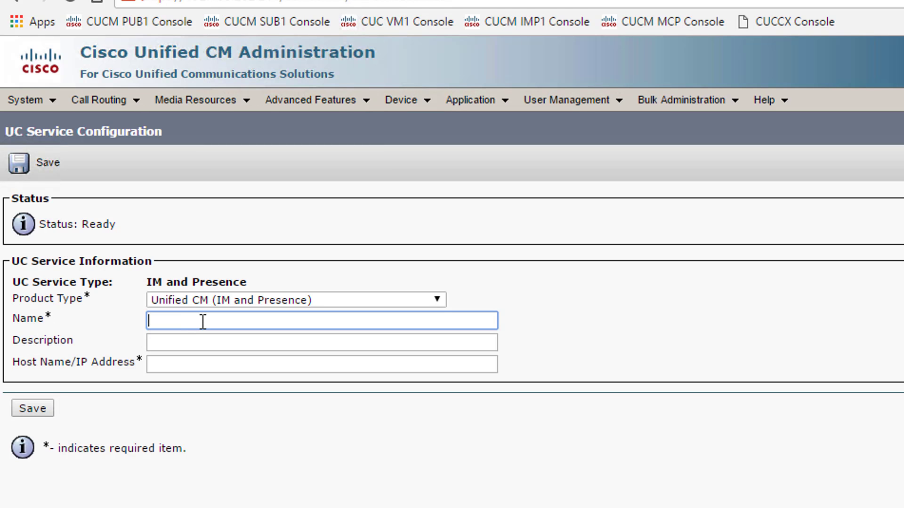
{"action": "type", "text": "CIMP"}
{"action": "left_click", "coordinate": [199, 342]}
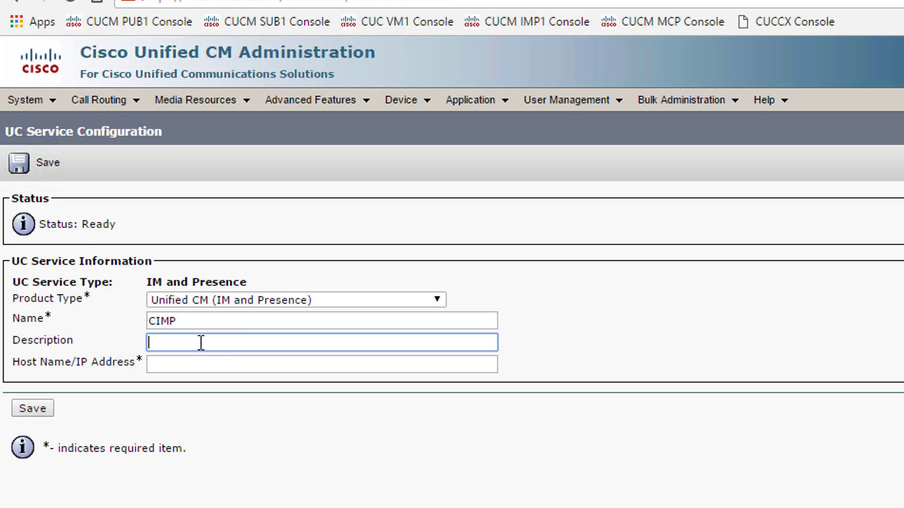
{"action": "left_click", "coordinate": [224, 365]}
{"action": "type", "text": "192.168.202."}
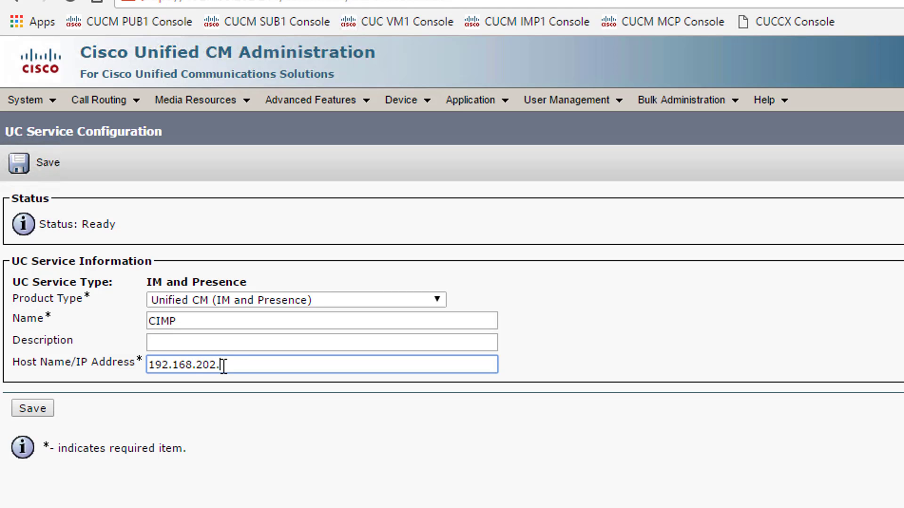
{"action": "type", "text": "214"}
{"action": "left_click", "coordinate": [48, 410]}
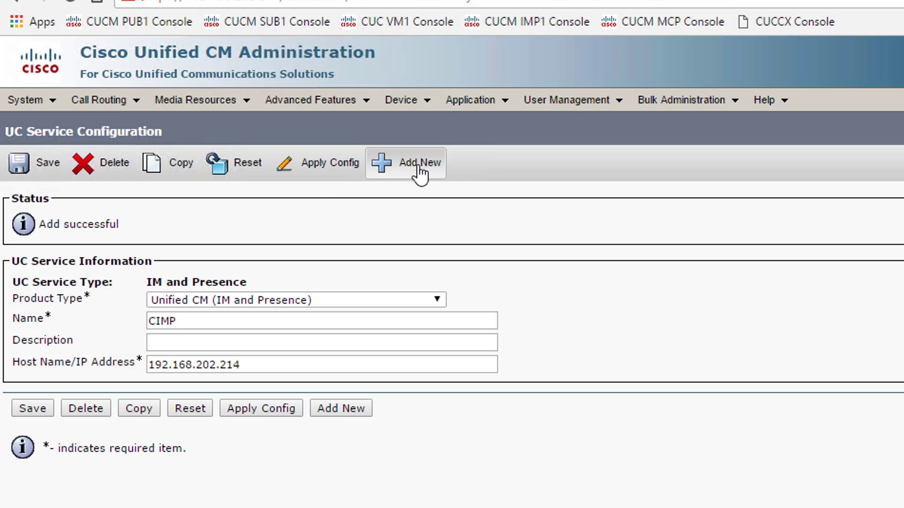
{"action": "left_click", "coordinate": [419, 164]}
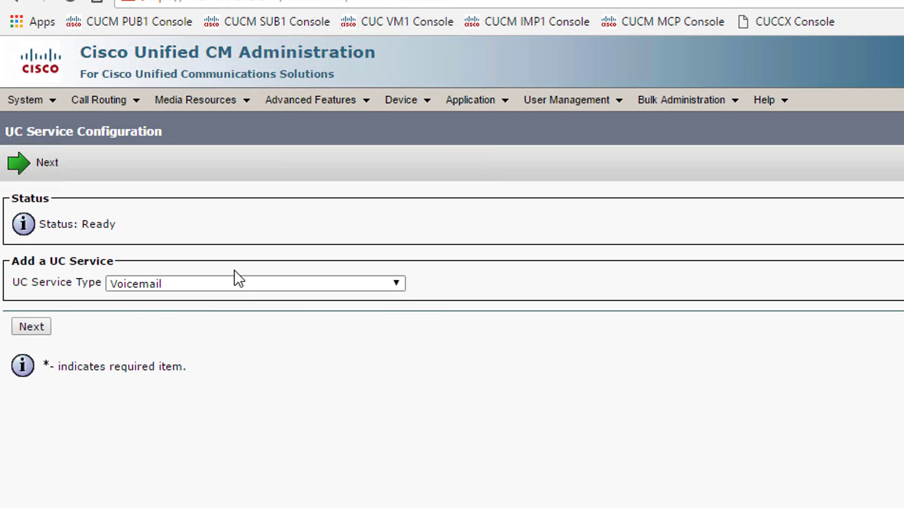
- Add a CTI UC service named PUB with host 192.168.202.211 on port 2748
{"action": "left_click", "coordinate": [240, 284]}
{"action": "left_click", "coordinate": [249, 368]}
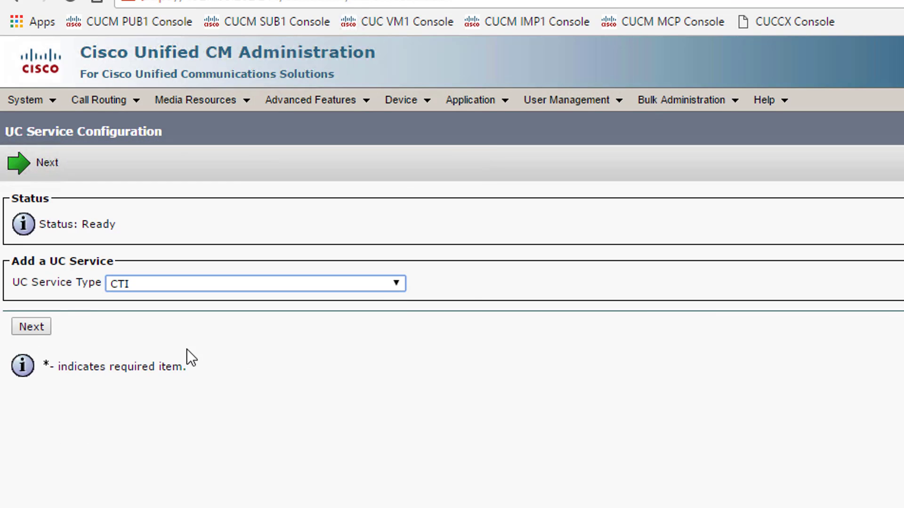
{"action": "left_click", "coordinate": [41, 329]}
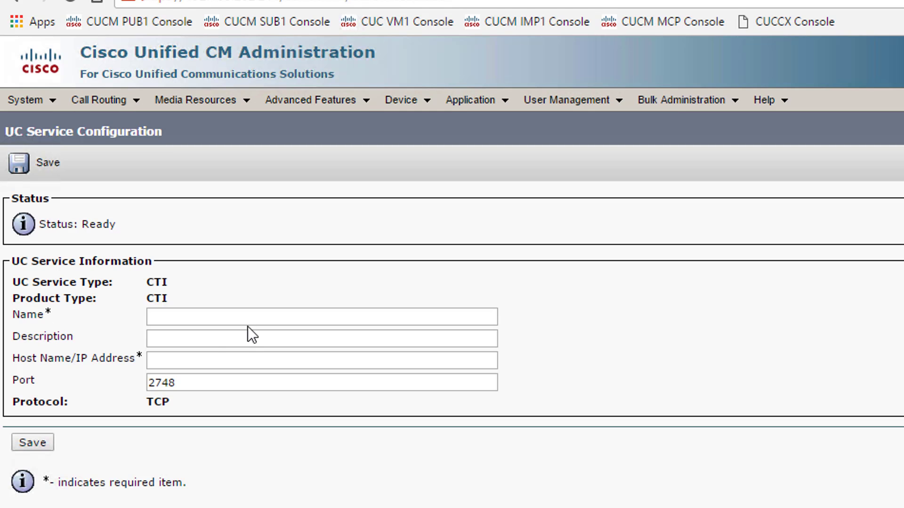
{"action": "left_click", "coordinate": [217, 317]}
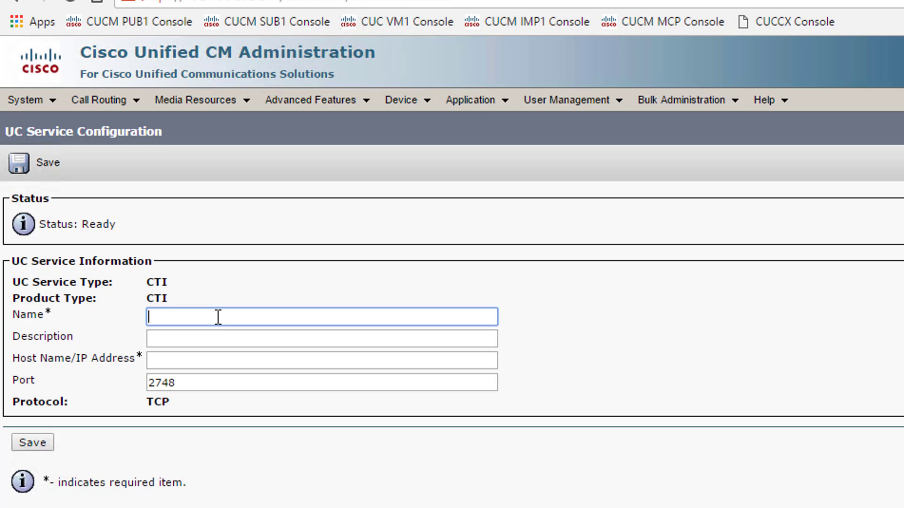
{"action": "type", "text": "PUB"}
{"action": "key", "text": "Tab"}
{"action": "key", "text": "Tab"}
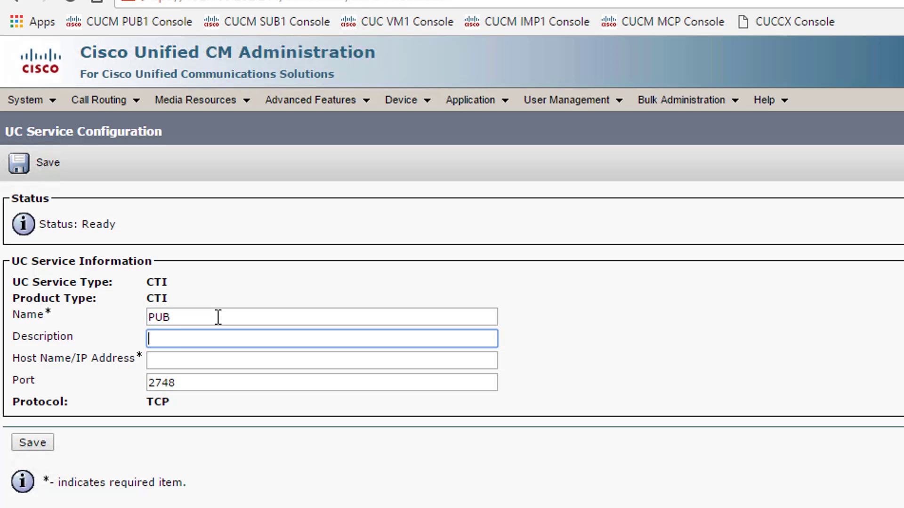
{"action": "type", "text": "192."}
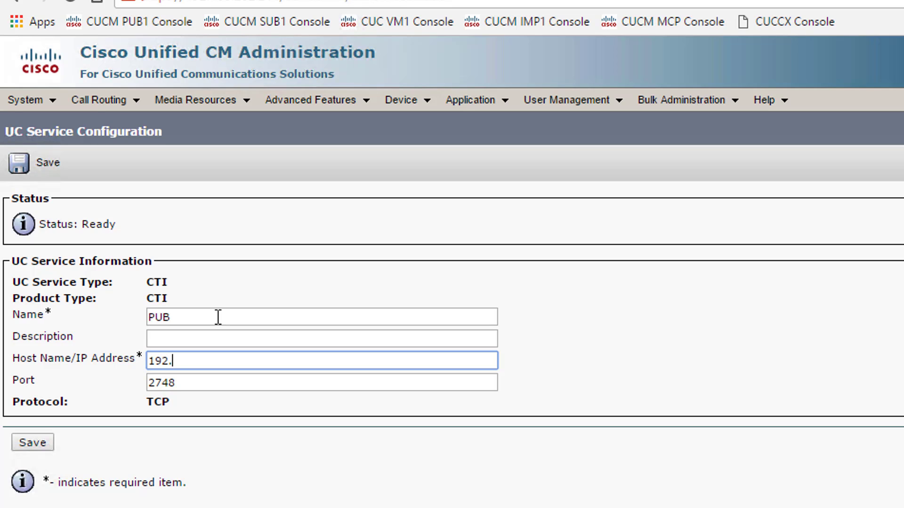
{"action": "type", "text": "168.202.211"}
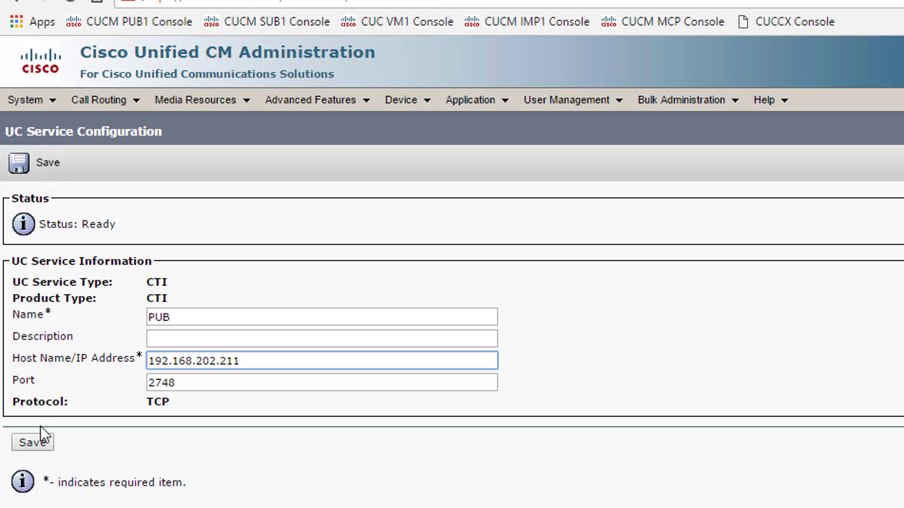
{"action": "left_click", "coordinate": [32, 442]}
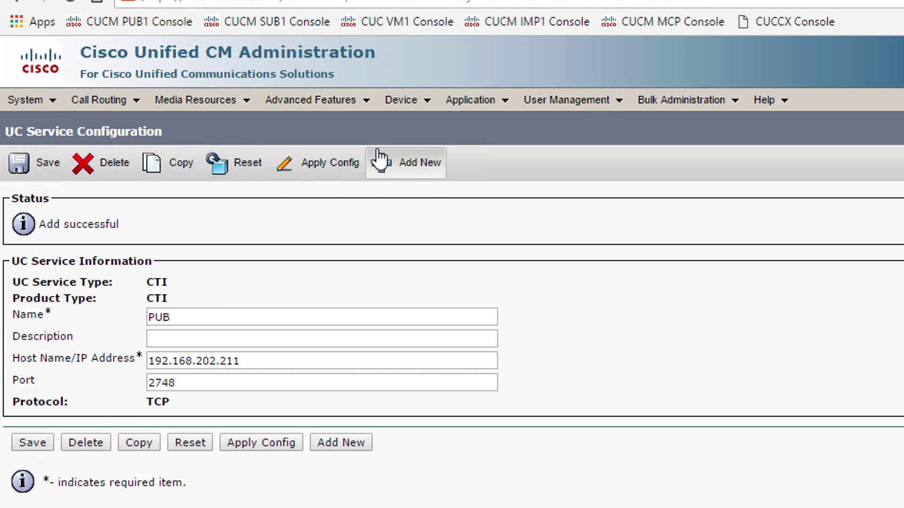
- Add a second CTI UC service named SUB with host 192.168.202.212 on port 2748
{"action": "left_click", "coordinate": [280, 285]}
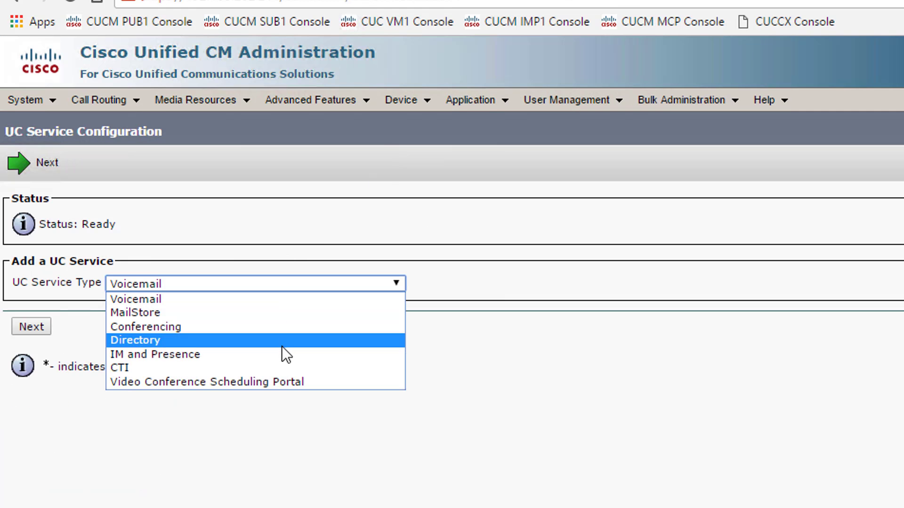
{"action": "left_click", "coordinate": [280, 366]}
{"action": "left_click", "coordinate": [44, 327]}
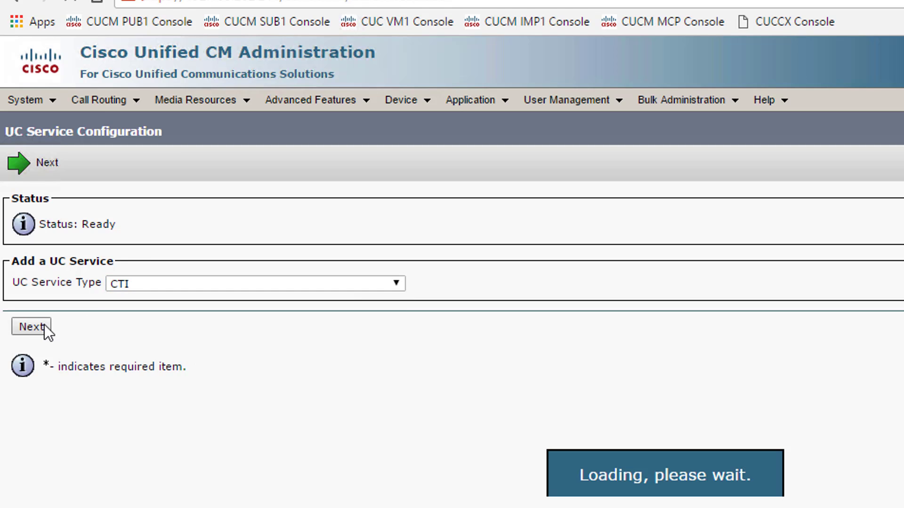
{"action": "left_click", "coordinate": [204, 318]}
{"action": "type", "text": "SUB"}
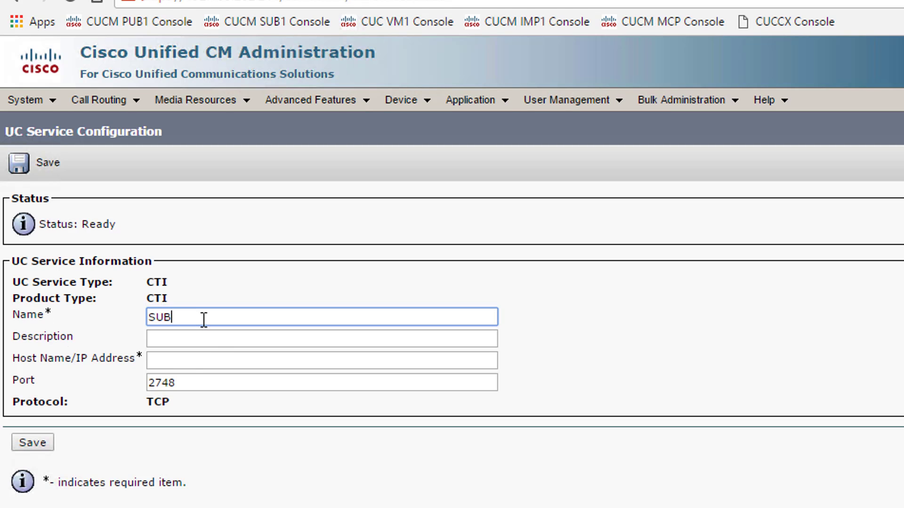
{"action": "key", "text": "Tab"}
{"action": "type", "text": "192.168.202."}
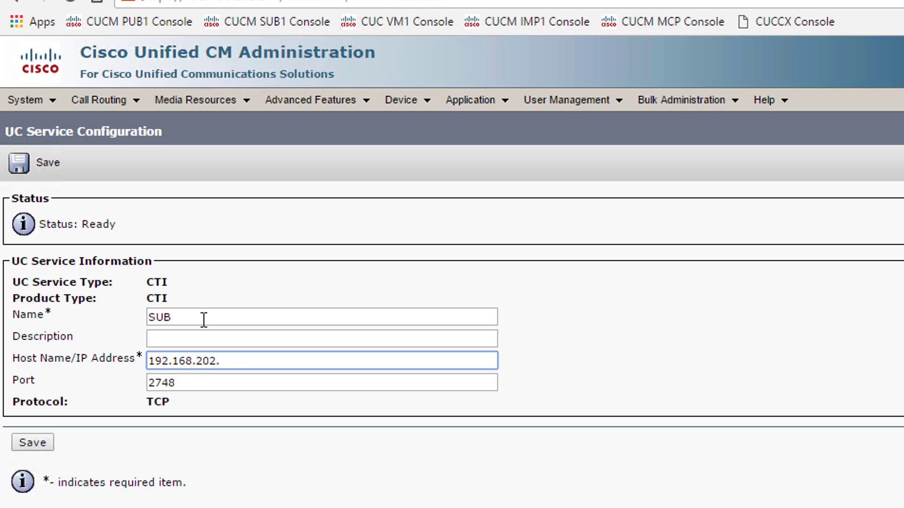
{"action": "type", "text": "212"}
{"action": "left_click", "coordinate": [35, 447]}
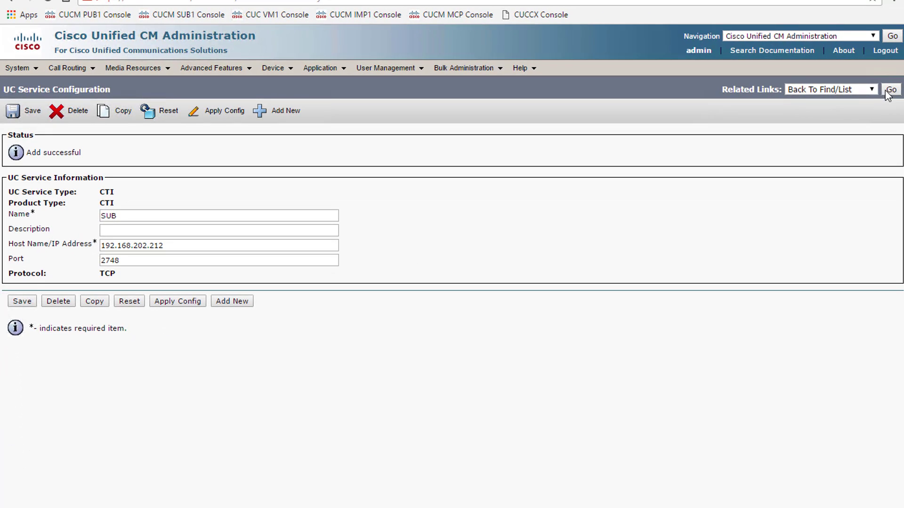
- Return to the UC services list showing CIMP, LDAP, PUB, SUB and Voicemail
{"action": "left_click", "coordinate": [891, 90]}
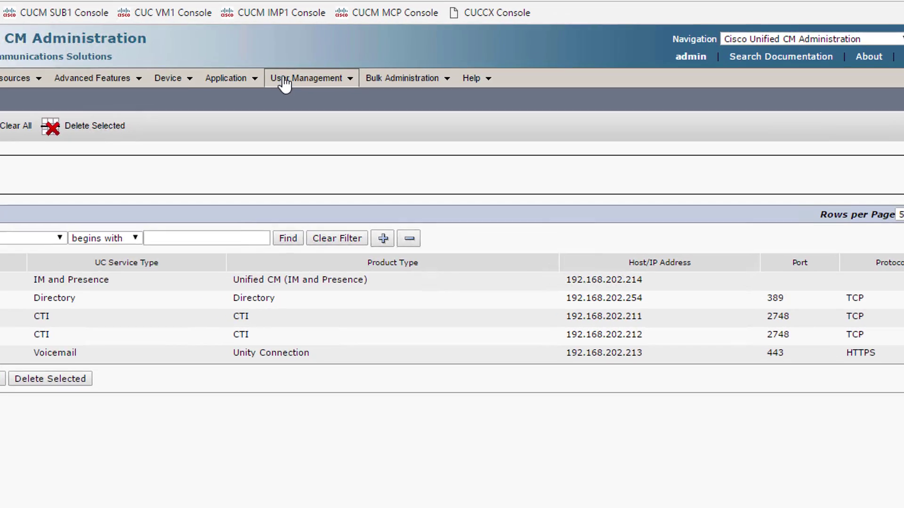
{"action": "mouse_move", "coordinate": [385, 68]}
{"action": "mouse_move", "coordinate": [303, 234]}
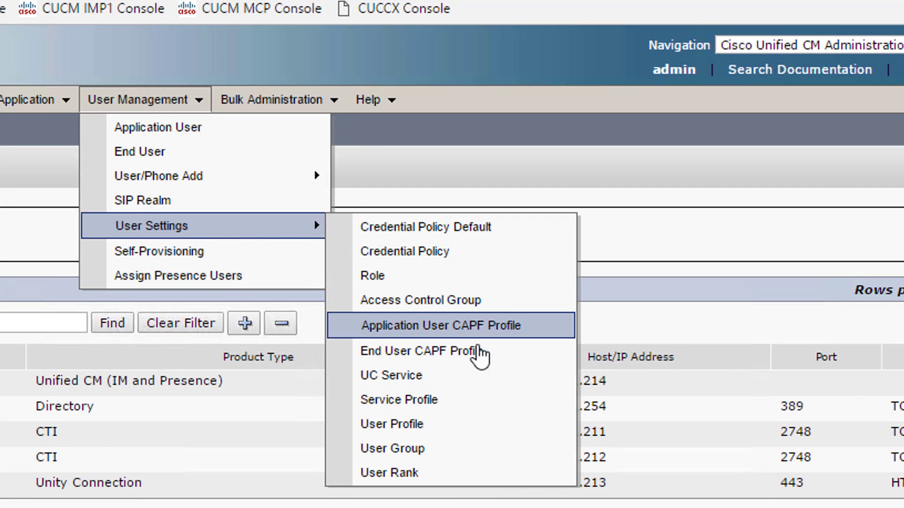
- Create service profile JabberIMP as system default, with Voicemail as primary voicemail profile
{"action": "left_click", "coordinate": [492, 402]}
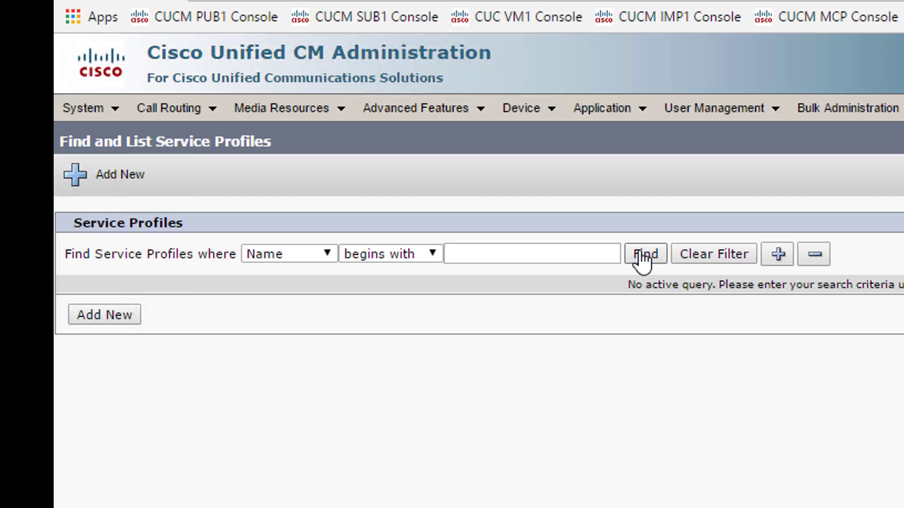
{"action": "left_click", "coordinate": [643, 259]}
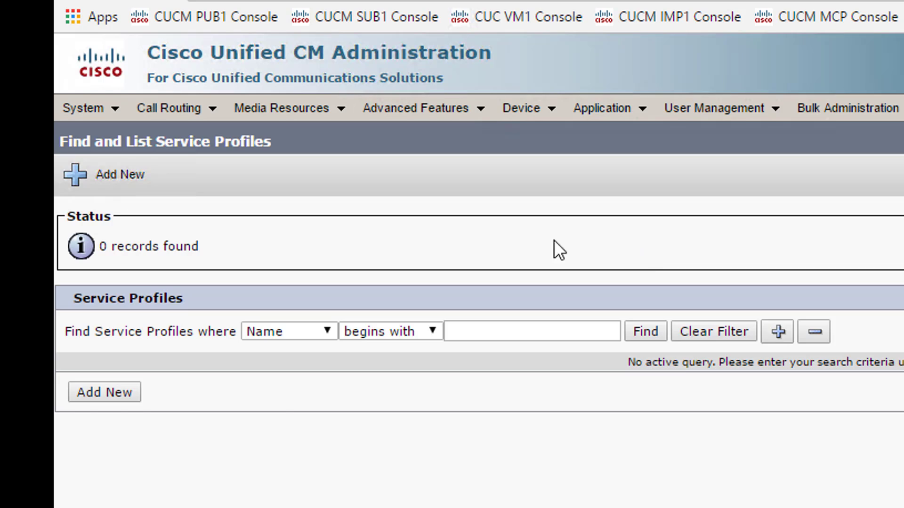
{"action": "left_click", "coordinate": [114, 396]}
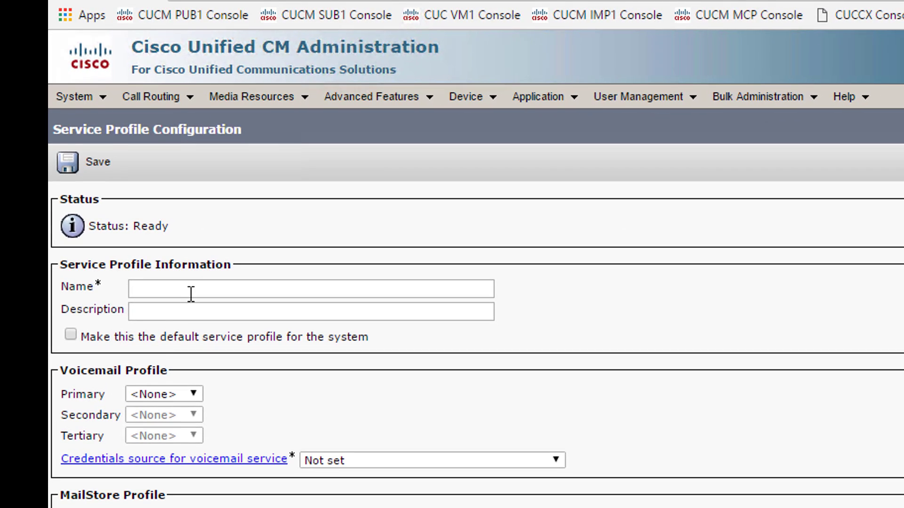
{"action": "left_click", "coordinate": [191, 295]}
{"action": "type", "text": "Jabber"}
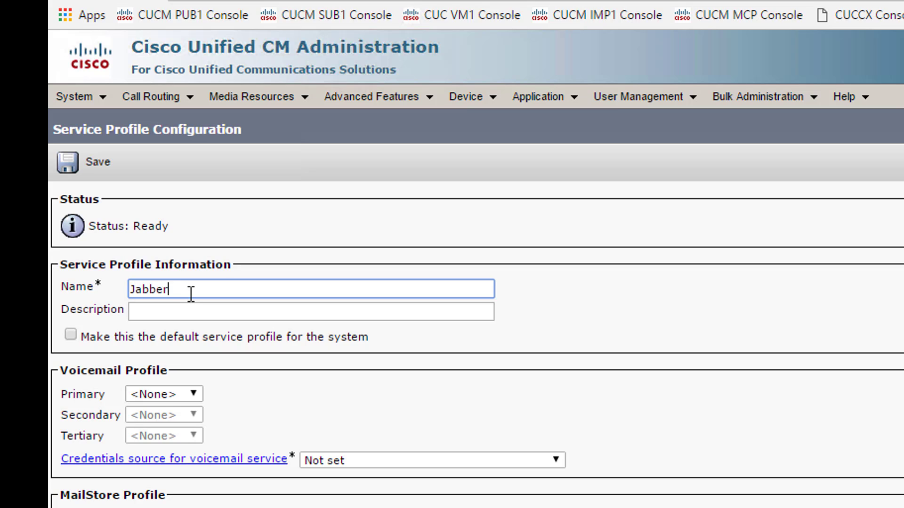
{"action": "type", "text": "IMP"}
{"action": "left_click", "coordinate": [72, 335]}
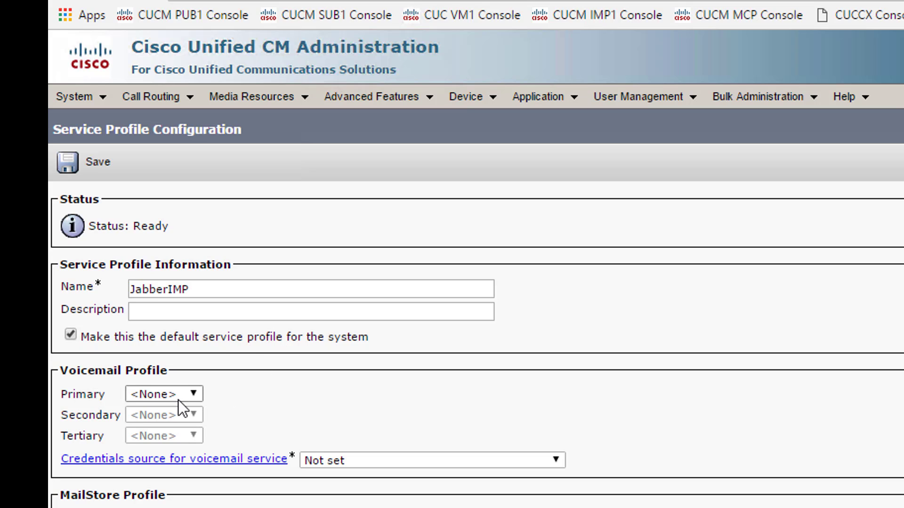
{"action": "left_click", "coordinate": [195, 395]}
{"action": "left_click", "coordinate": [196, 420]}
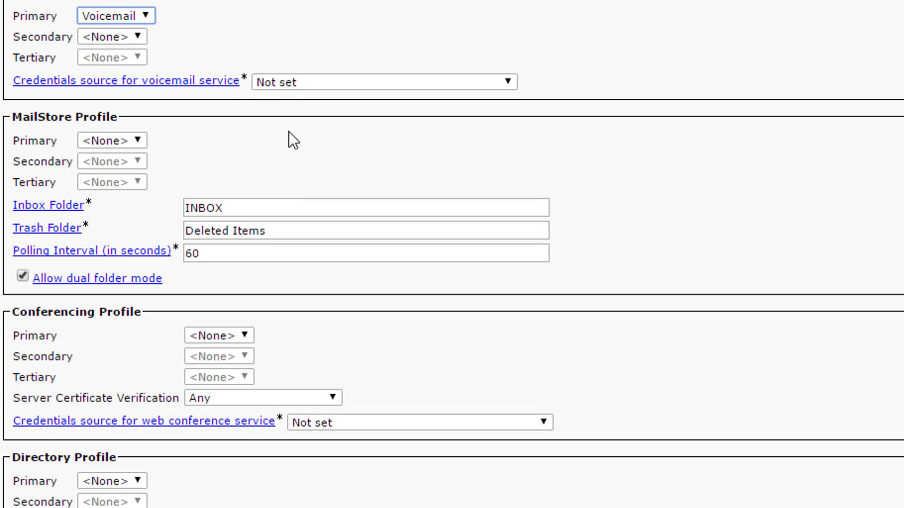
- Set LDAP as the primary directory profile
{"action": "left_click", "coordinate": [288, 132]}
{"action": "scroll", "coordinate": [283, 143], "scroll_direction": "down", "scroll_amount": 5}
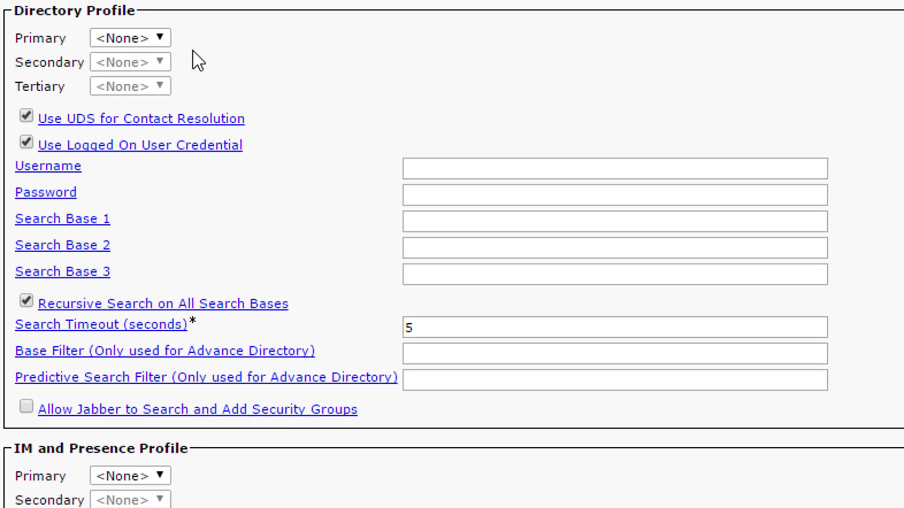
{"action": "left_click", "coordinate": [137, 15]}
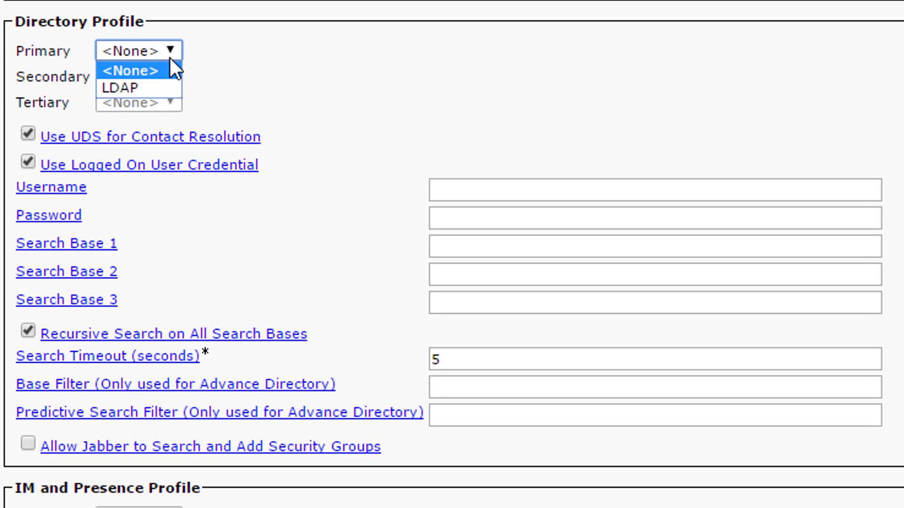
{"action": "left_click", "coordinate": [167, 87]}
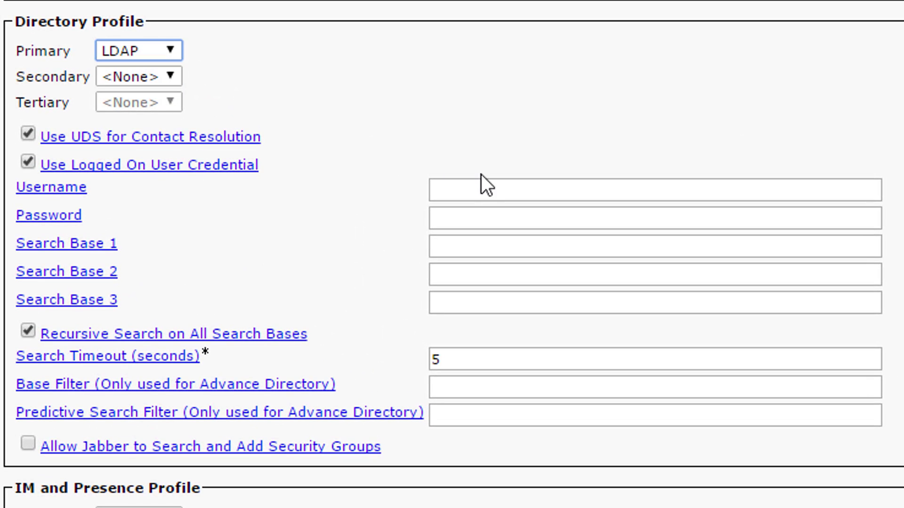
- Enter the directory admin username, its password, and search base ou=voip,dc=freelab,dc=local
{"action": "left_click", "coordinate": [492, 190]}
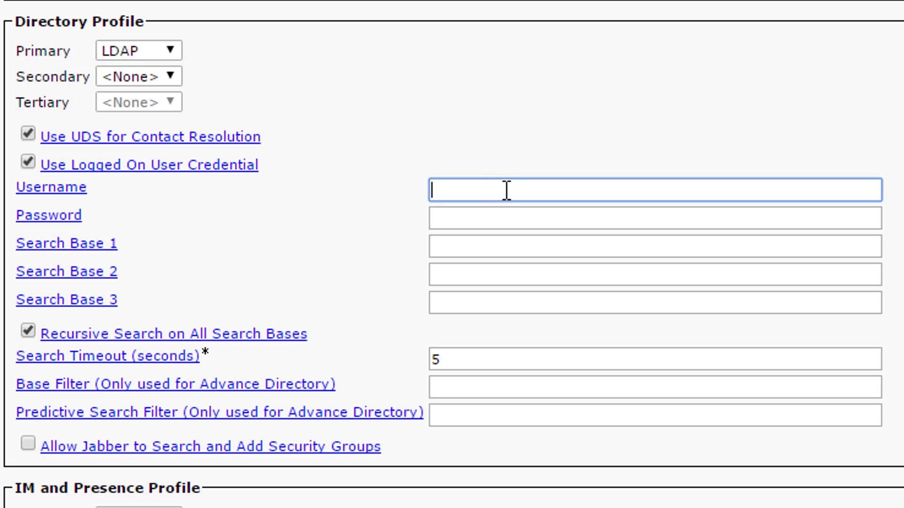
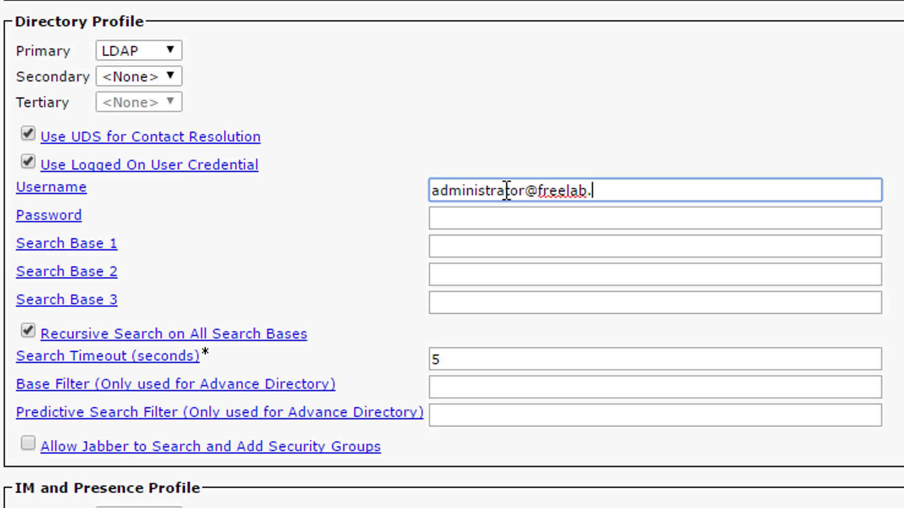
{"action": "key", "text": "Tab"}
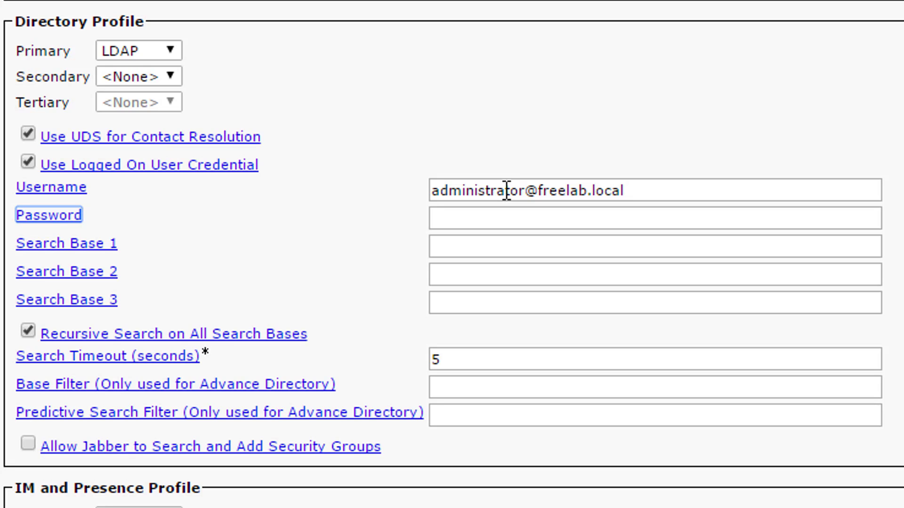
{"action": "left_click", "coordinate": [514, 220]}
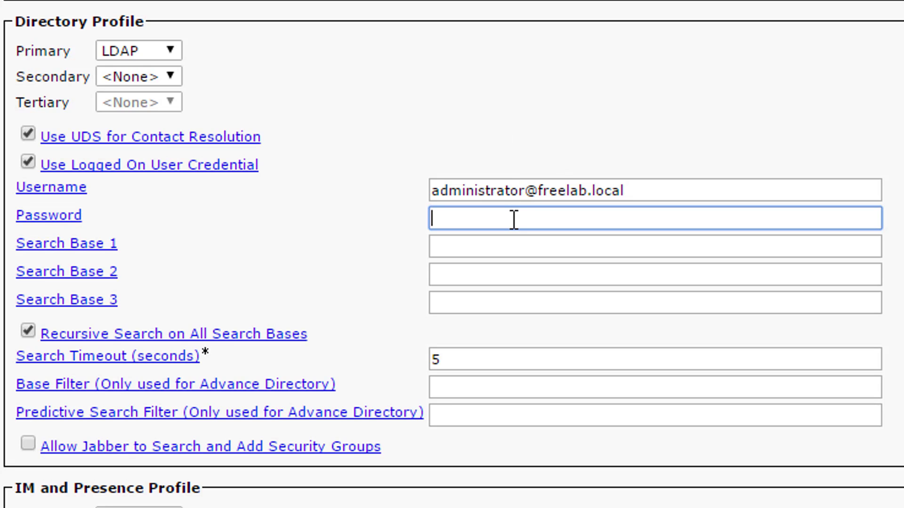
{"action": "type", "text": "•••••••••"}
{"action": "key", "text": "Tab"}
{"action": "key", "text": "Tab"}
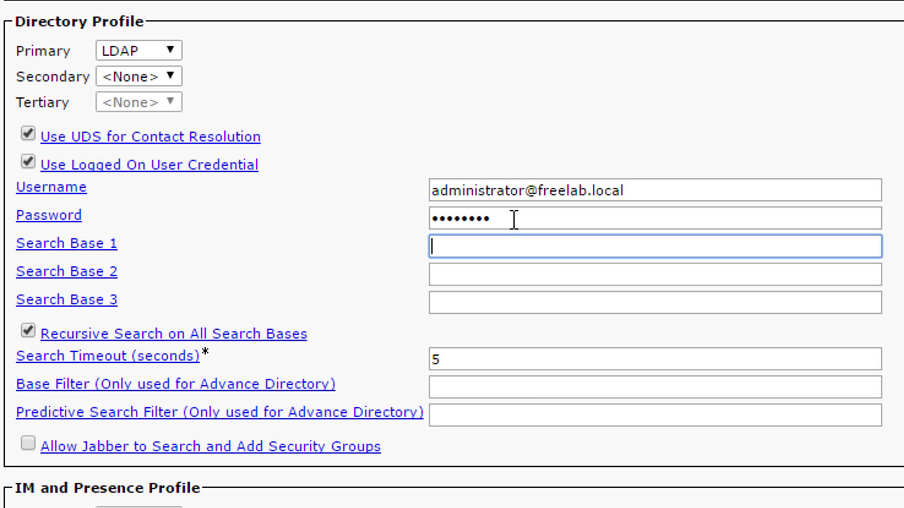
{"action": "type", "text": "ou=voip,dc="}
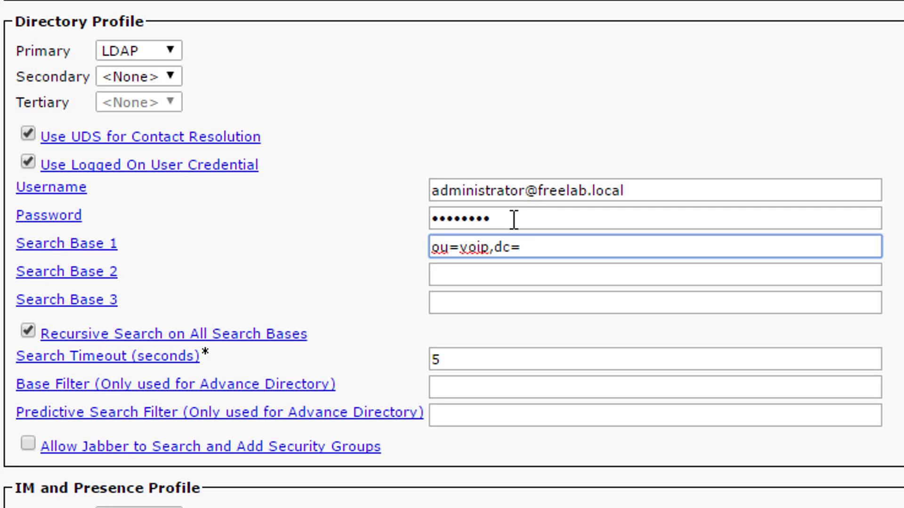
{"action": "type", "text": "freelab,"}
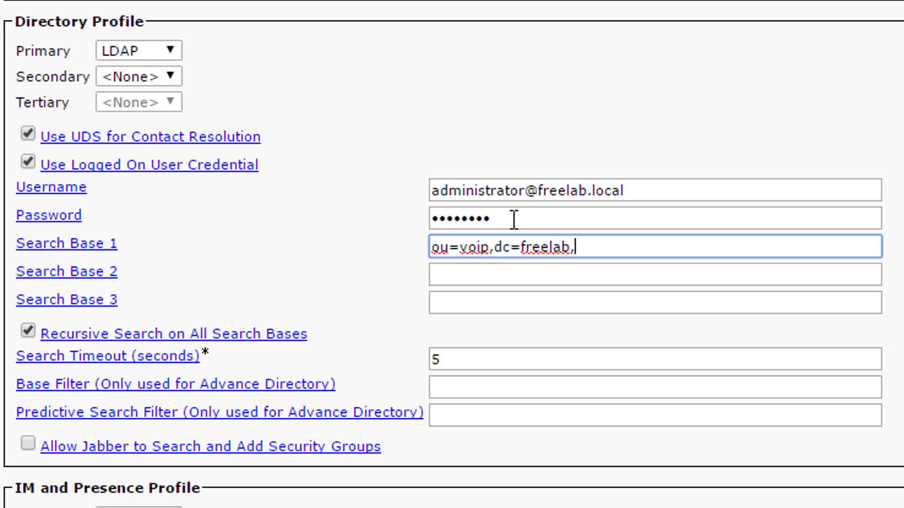
{"action": "type", "text": "dc-=local"}
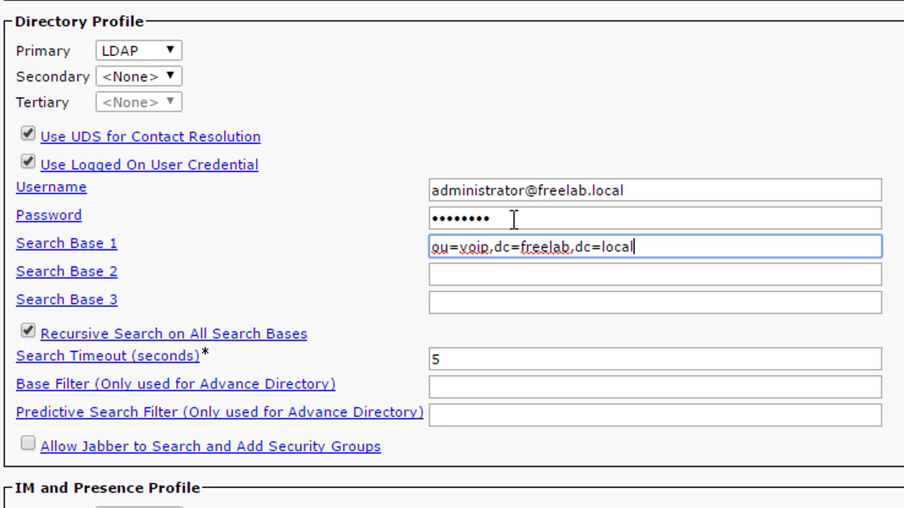
- Select CIMP for IM and Presence, PUB as primary CTI and SUB as secondary CTI
{"action": "scroll", "coordinate": [433, 183], "scroll_direction": "down", "scroll_amount": 4}
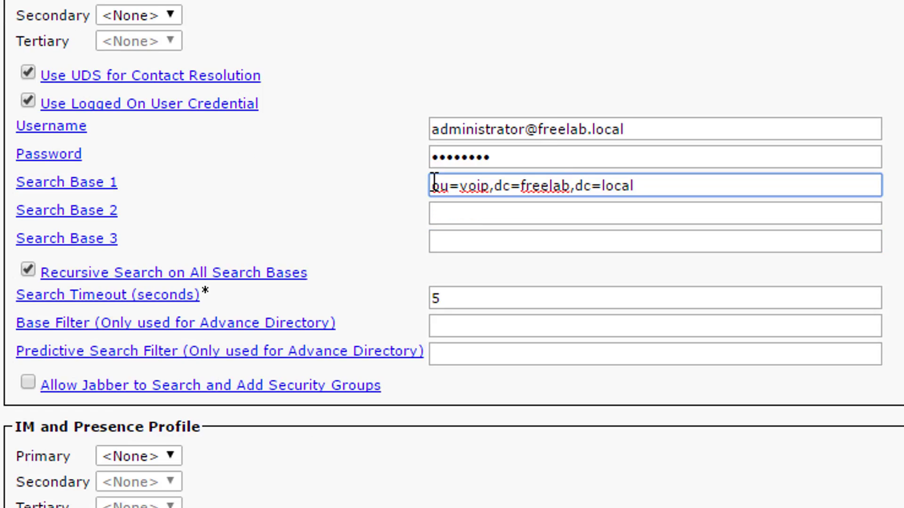
{"action": "left_click", "coordinate": [156, 335]}
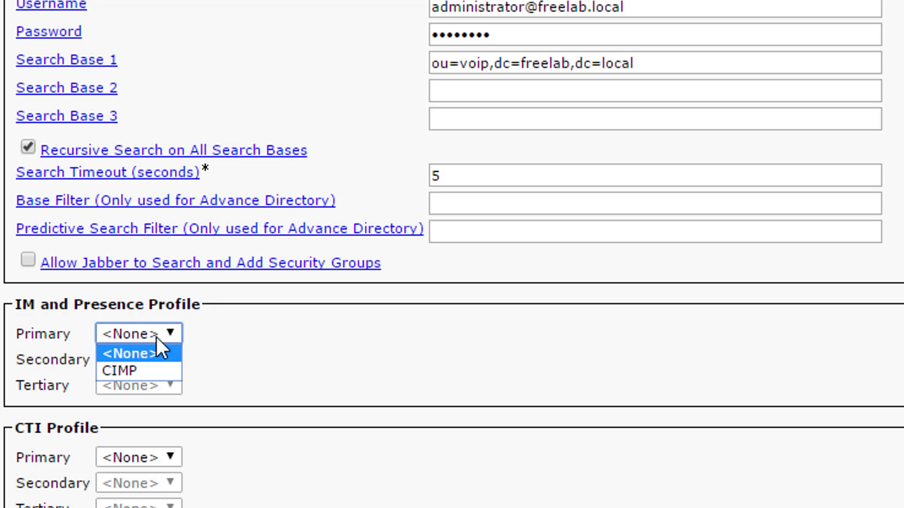
{"action": "left_click", "coordinate": [161, 372]}
{"action": "scroll", "coordinate": [245, 414], "scroll_direction": "down", "scroll_amount": 3}
{"action": "left_click", "coordinate": [150, 234]}
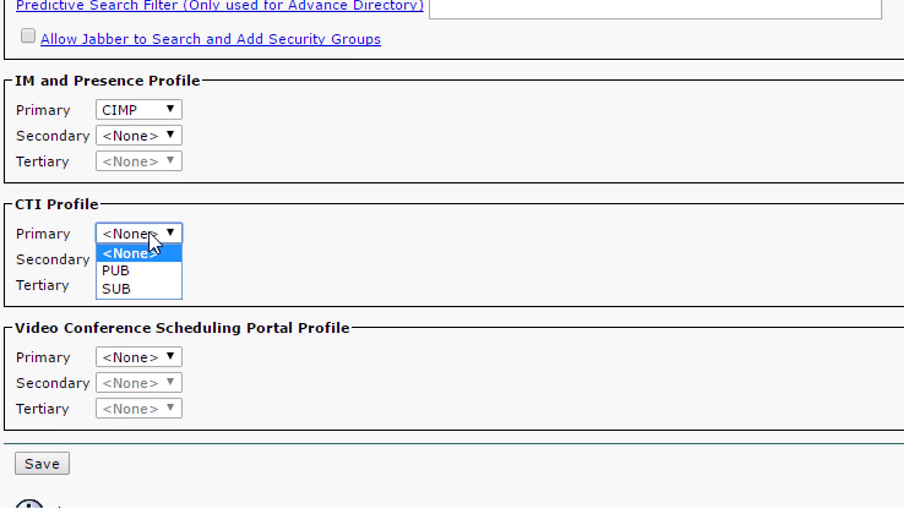
{"action": "left_click", "coordinate": [164, 268]}
{"action": "left_click", "coordinate": [163, 265]}
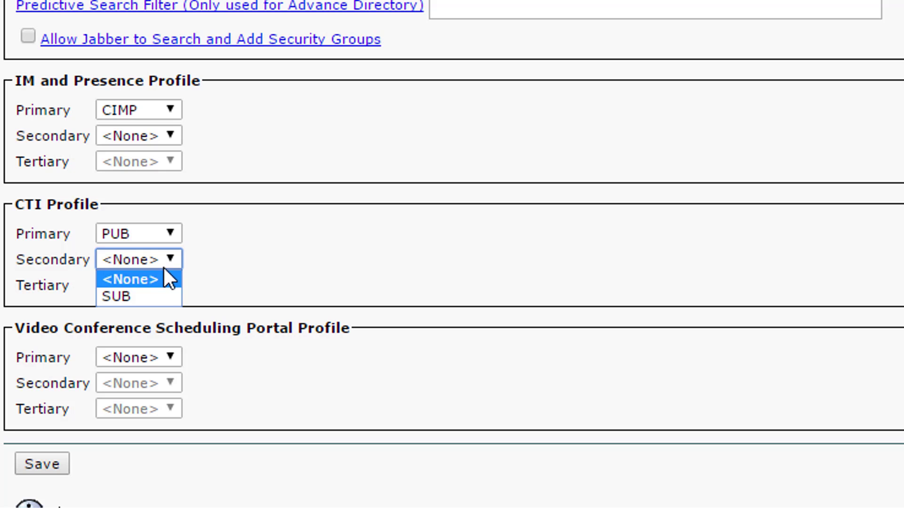
{"action": "left_click", "coordinate": [155, 297]}
- Save the JabberIMP service profile
{"action": "scroll", "coordinate": [283, 226], "scroll_direction": "down", "scroll_amount": 1}
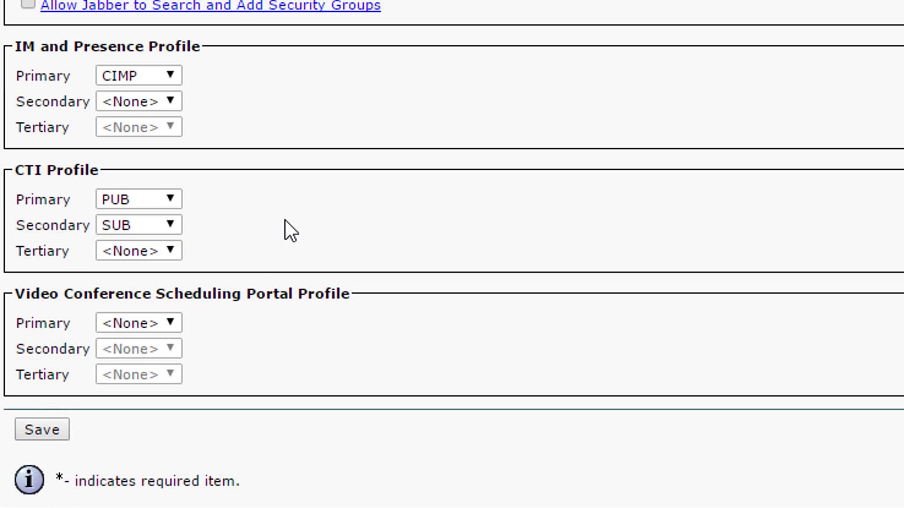
{"action": "left_click", "coordinate": [51, 430]}
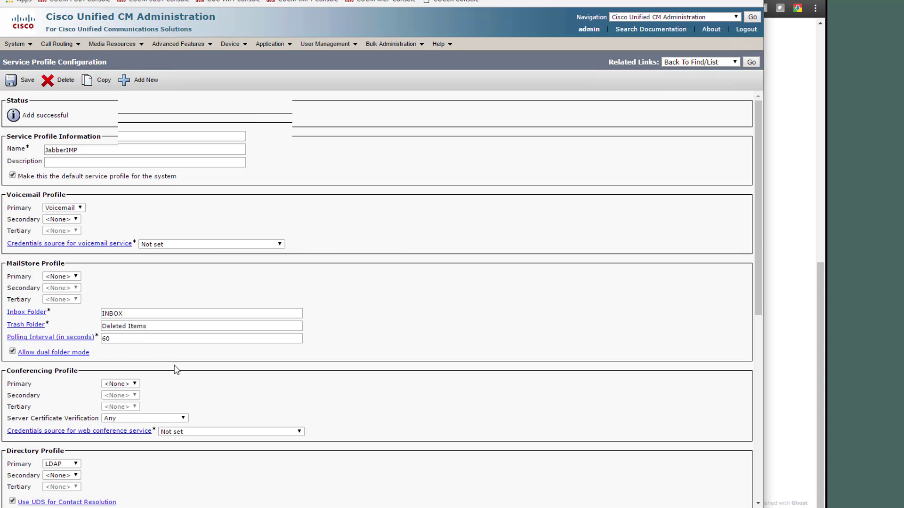
{"action": "scroll", "coordinate": [182, 378], "scroll_direction": "down", "scroll_amount": 6}
{"action": "scroll", "coordinate": [183, 378], "scroll_direction": "up", "scroll_amount": 6}
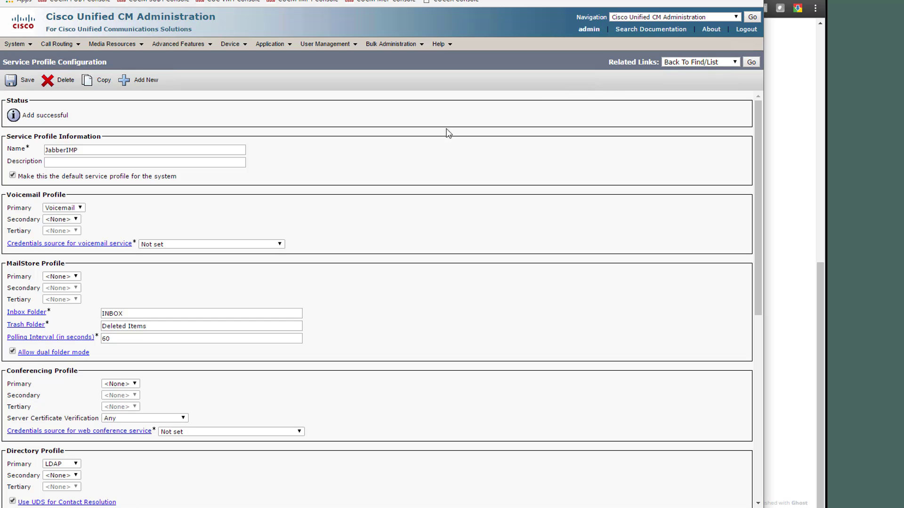
{"action": "left_click", "coordinate": [750, 63]}
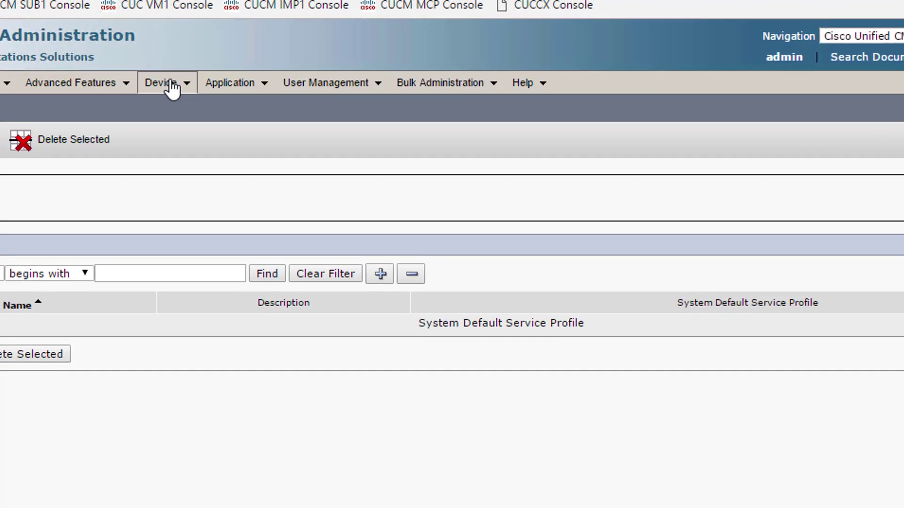
{"action": "left_click", "coordinate": [230, 44]}
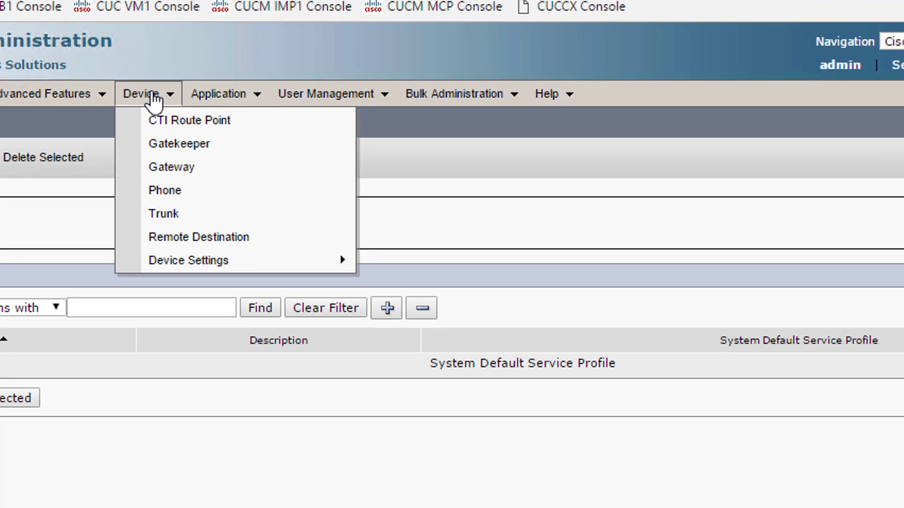
{"action": "left_click", "coordinate": [209, 194]}
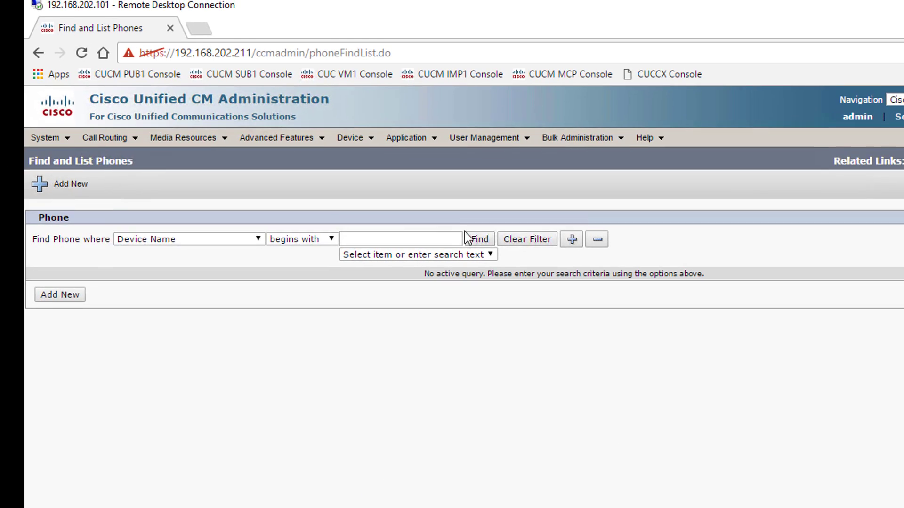
{"action": "left_click", "coordinate": [485, 240]}
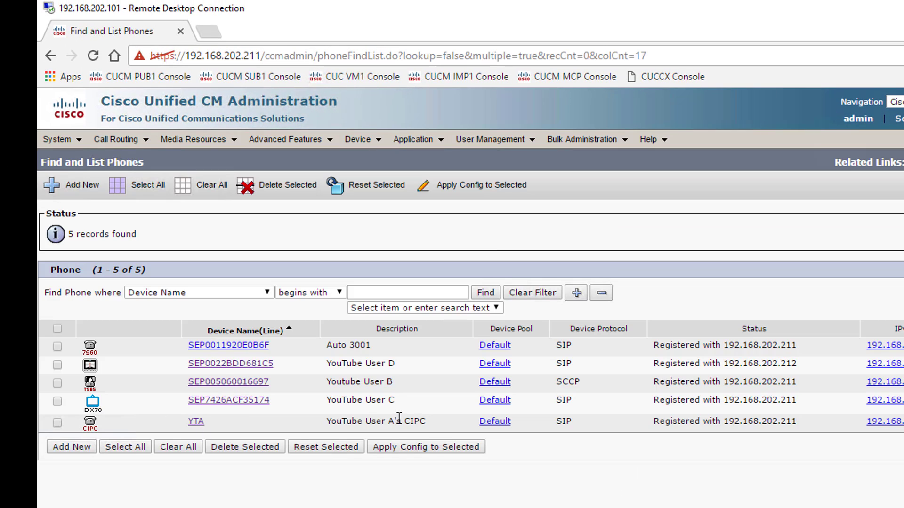
{"action": "left_click_drag", "start_coordinate": [425, 420], "coordinate": [303, 424]}
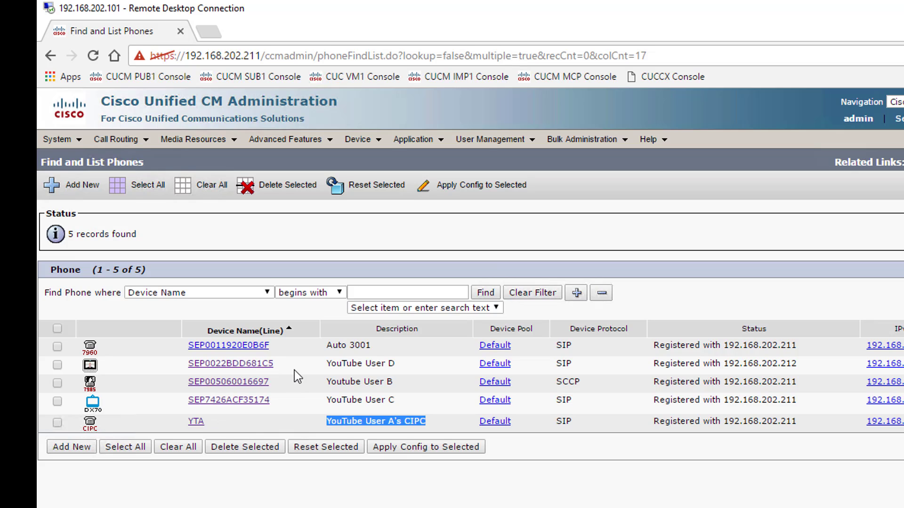
{"action": "left_click", "coordinate": [305, 348]}
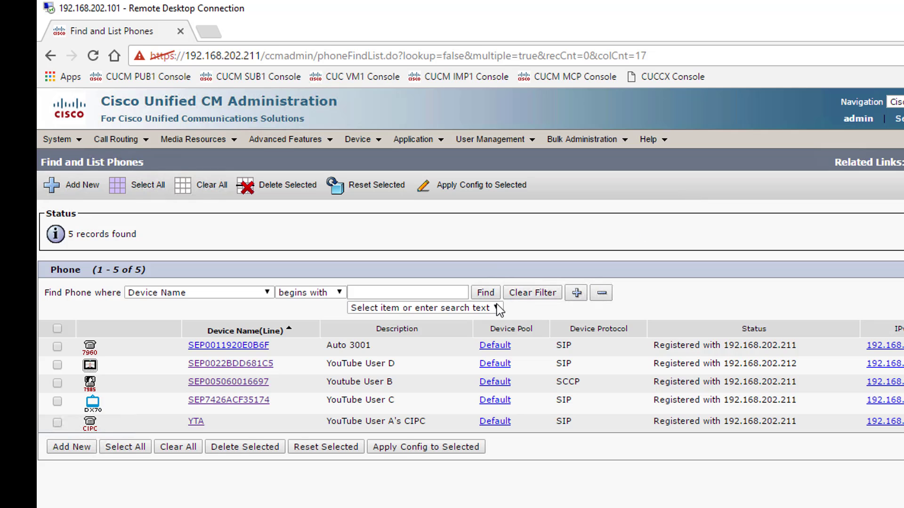
- Start a new Cisco Unified Client Services Framework phone
{"action": "left_click", "coordinate": [71, 447]}
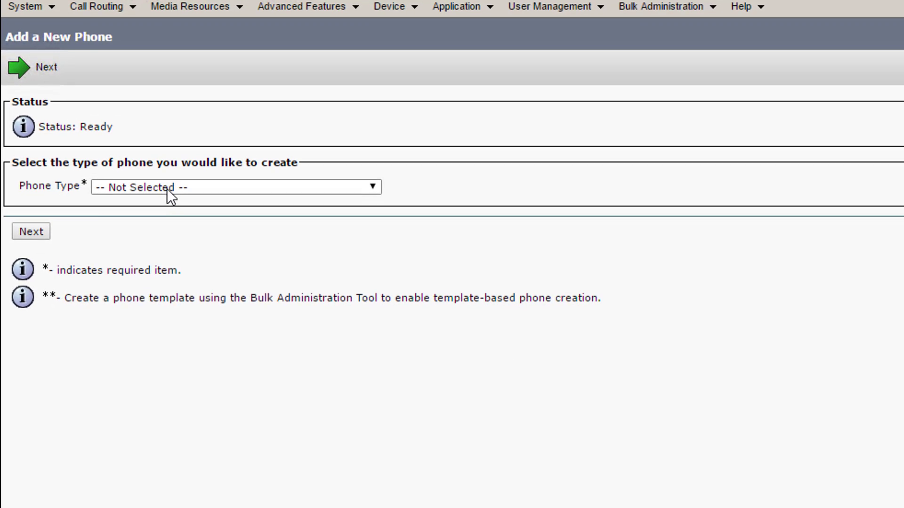
{"action": "left_click", "coordinate": [167, 188]}
{"action": "scroll", "coordinate": [274, 317], "scroll_direction": "down", "scroll_amount": 8}
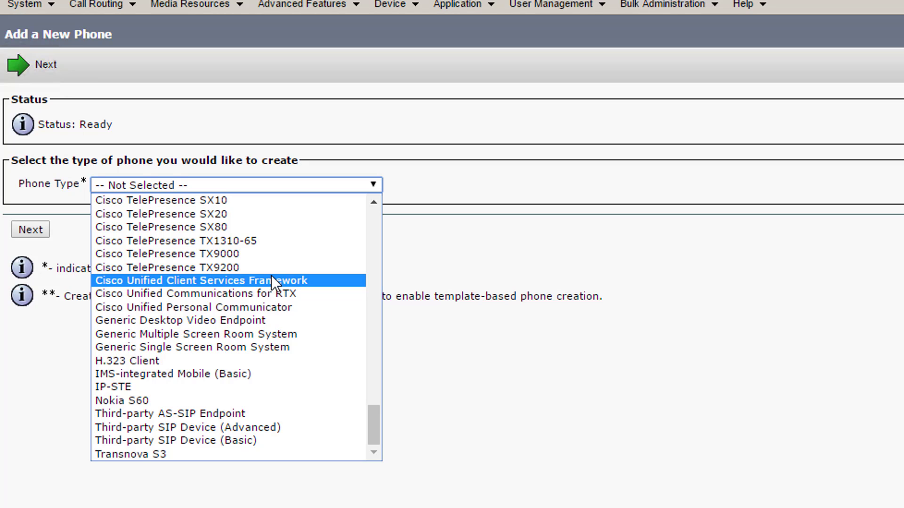
{"action": "left_click", "coordinate": [272, 280]}
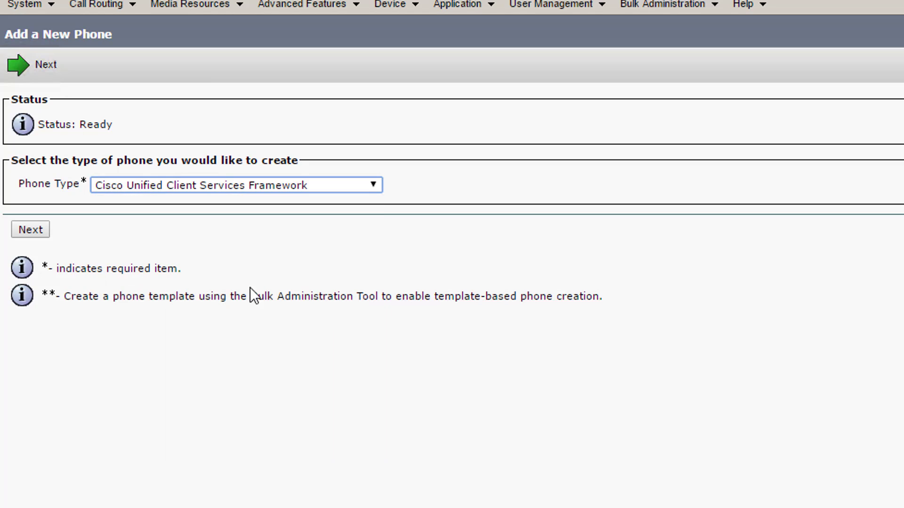
{"action": "left_click", "coordinate": [26, 230]}
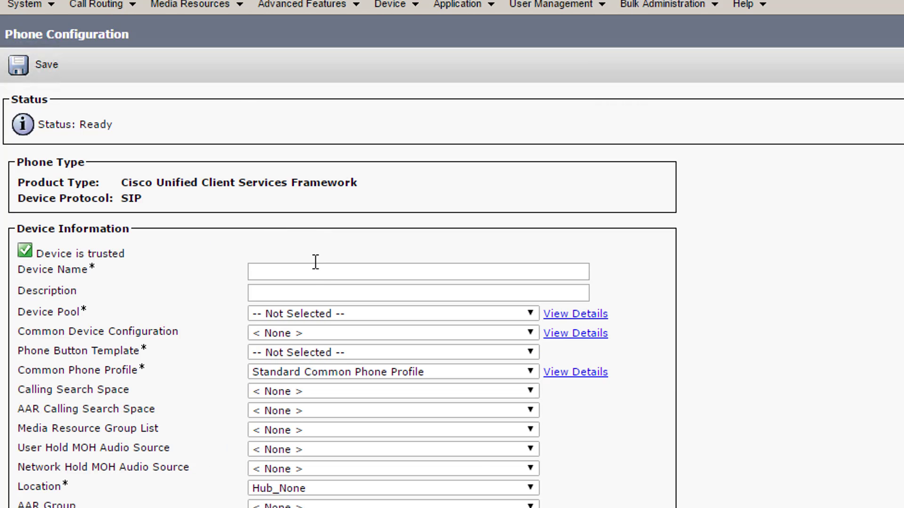
- Name the device YouTubeA with Default device pool and Standard Client Services Framework template
{"action": "double_click", "coordinate": [314, 261]}
{"action": "left_click", "coordinate": [313, 272]}
{"action": "type", "text": "You"}
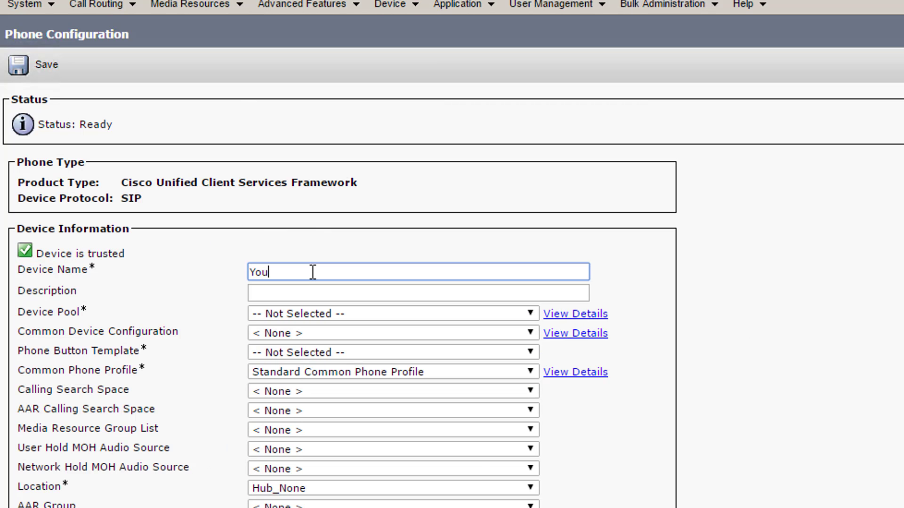
{"action": "type", "text": "TUbe"}
{"action": "key", "text": "BackSpace"}
{"action": "key", "text": "BackSpace"}
{"action": "key", "text": "BackSpace"}
{"action": "type", "text": "ube"}
{"action": "left_click", "coordinate": [313, 306]}
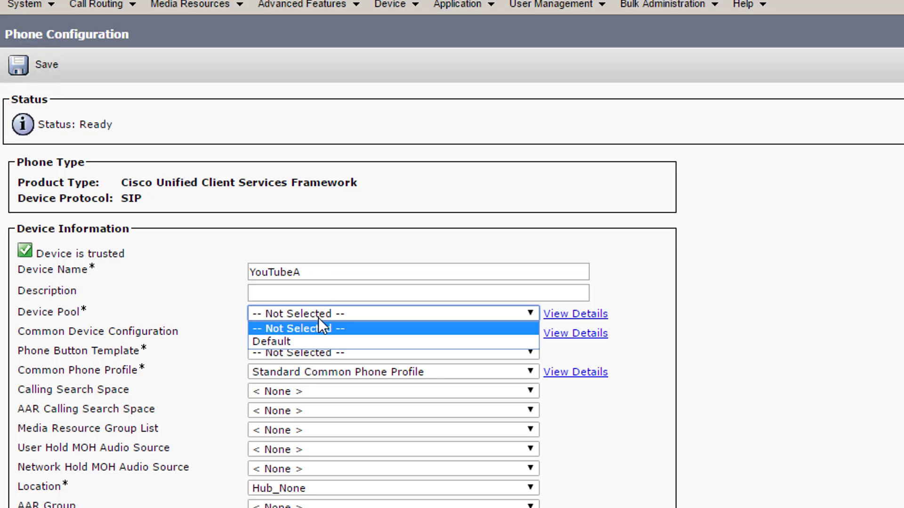
{"action": "left_click", "coordinate": [320, 337]}
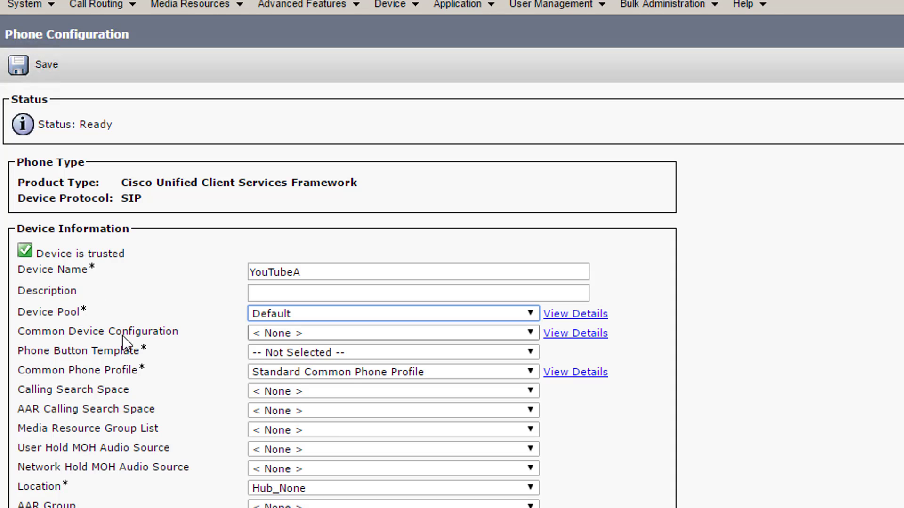
{"action": "left_click", "coordinate": [274, 352]}
{"action": "left_click", "coordinate": [295, 378]}
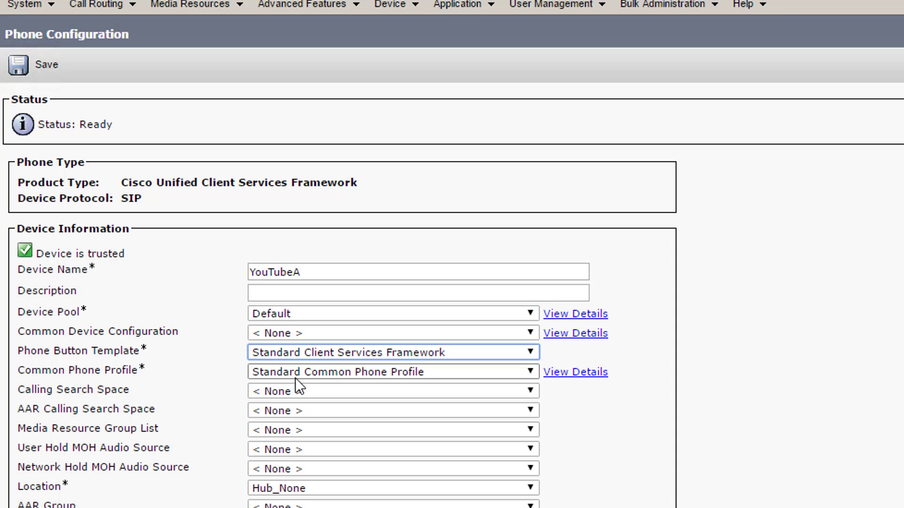
{"action": "scroll", "coordinate": [358, 306], "scroll_direction": "down", "scroll_amount": 3}
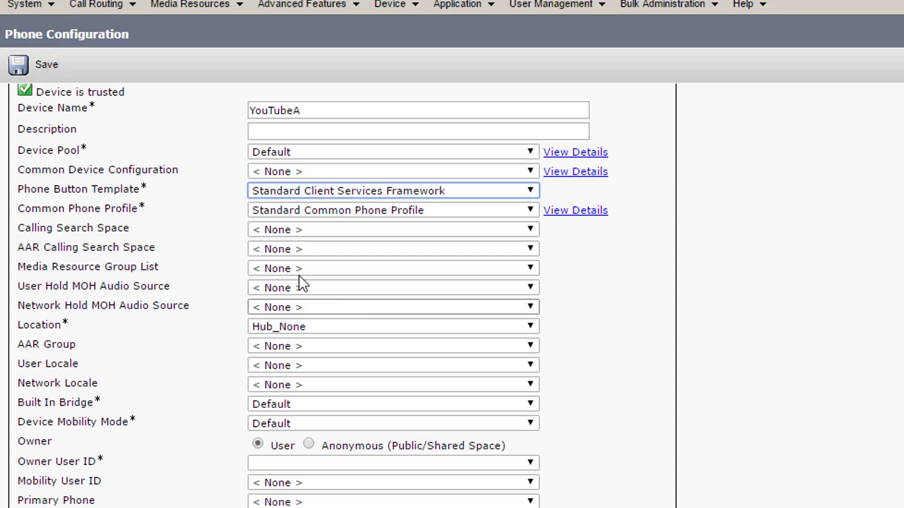
- Set owner to YouTube user A, CSF Standard SIP Non-Secure security profile, and Standard SIP Profile
{"action": "scroll", "coordinate": [296, 454], "scroll_direction": "down", "scroll_amount": 5}
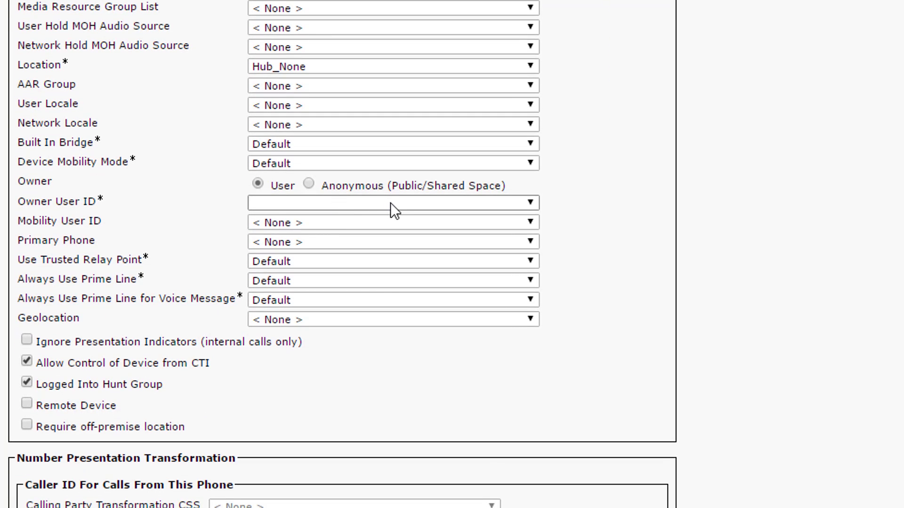
{"action": "left_click", "coordinate": [335, 203]}
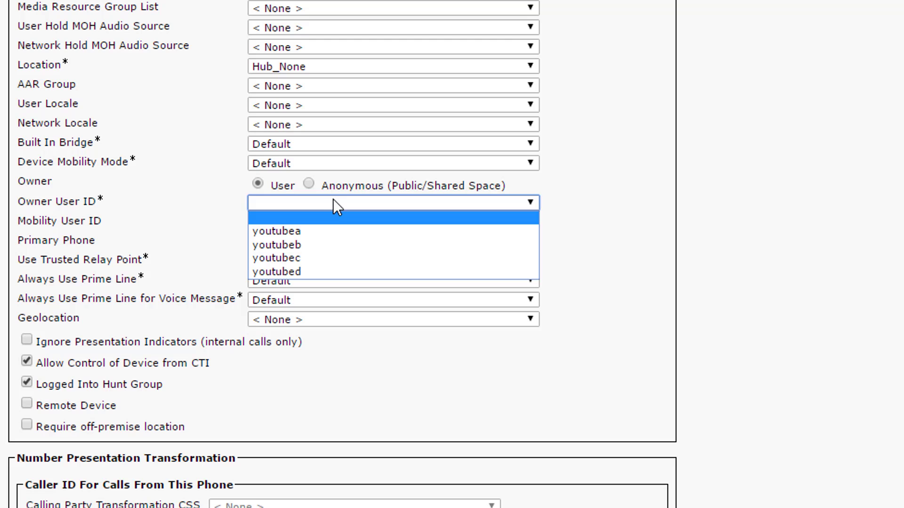
{"action": "left_click", "coordinate": [334, 228]}
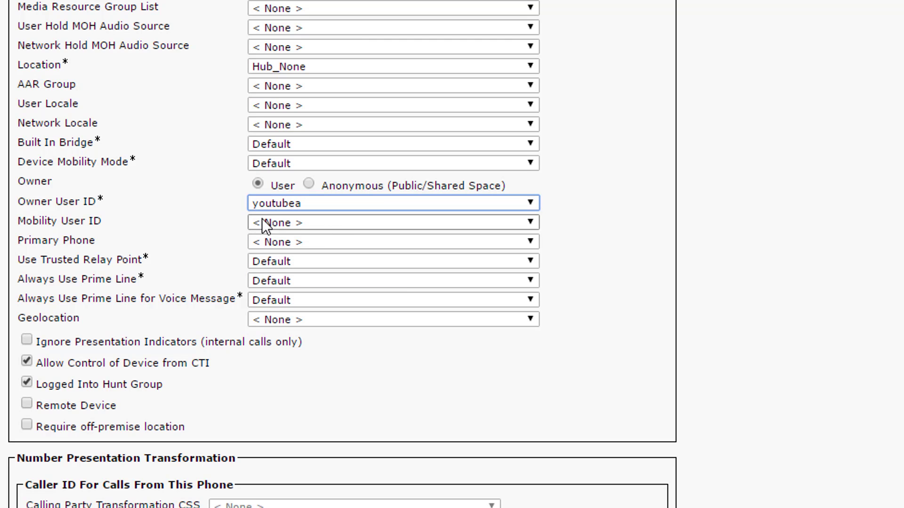
{"action": "scroll", "coordinate": [262, 218], "scroll_direction": "down", "scroll_amount": 10}
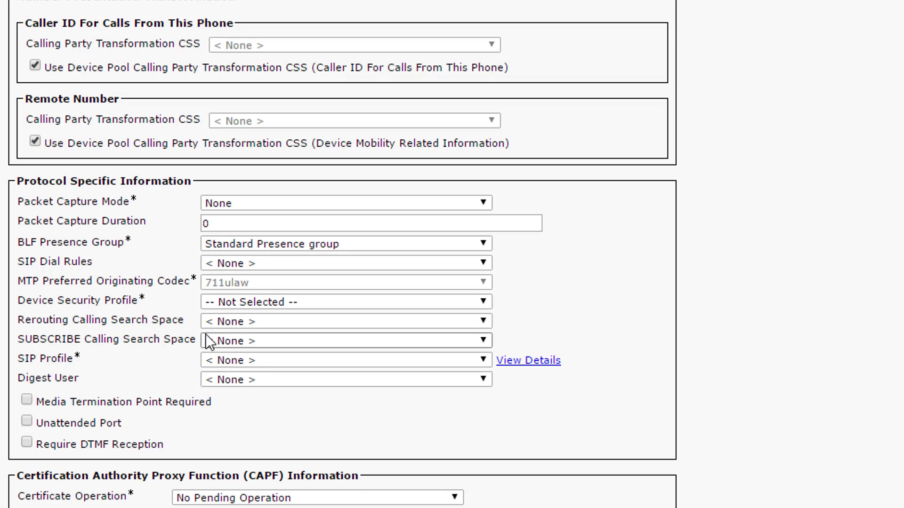
{"action": "left_click", "coordinate": [245, 301]}
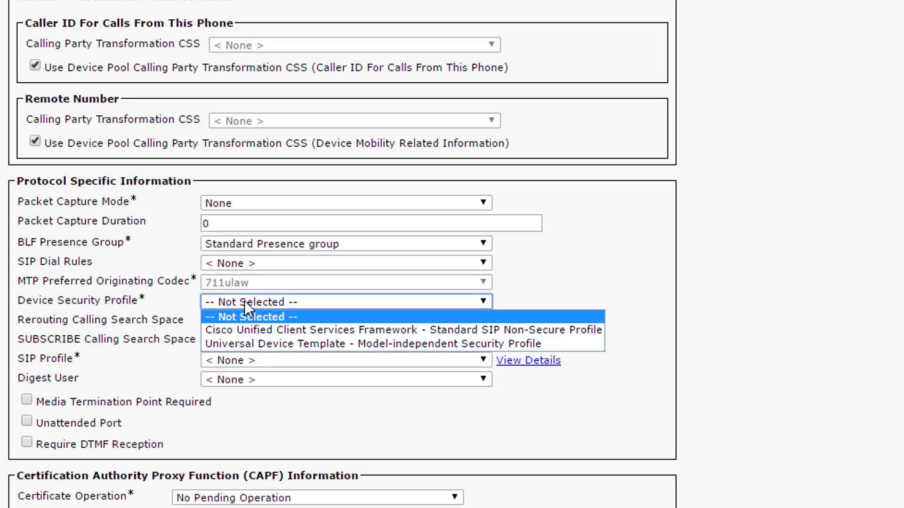
{"action": "left_click", "coordinate": [343, 327]}
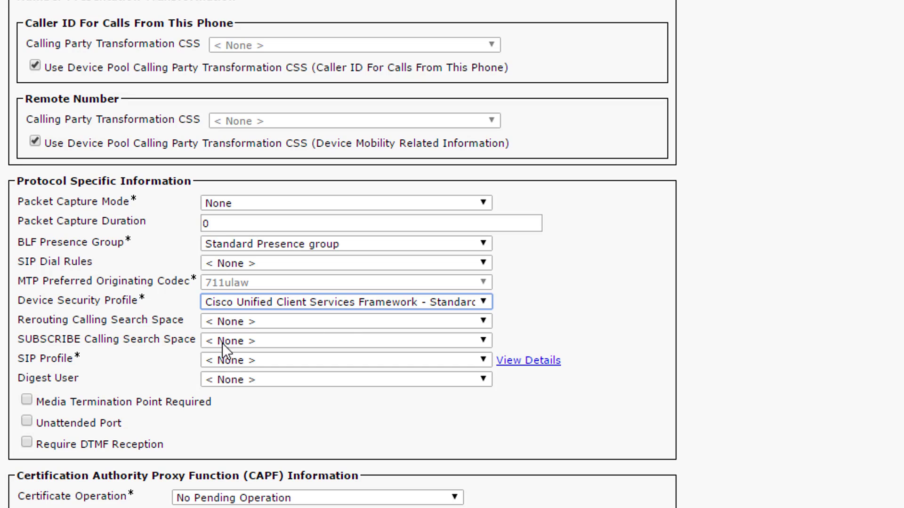
{"action": "left_click", "coordinate": [240, 359]}
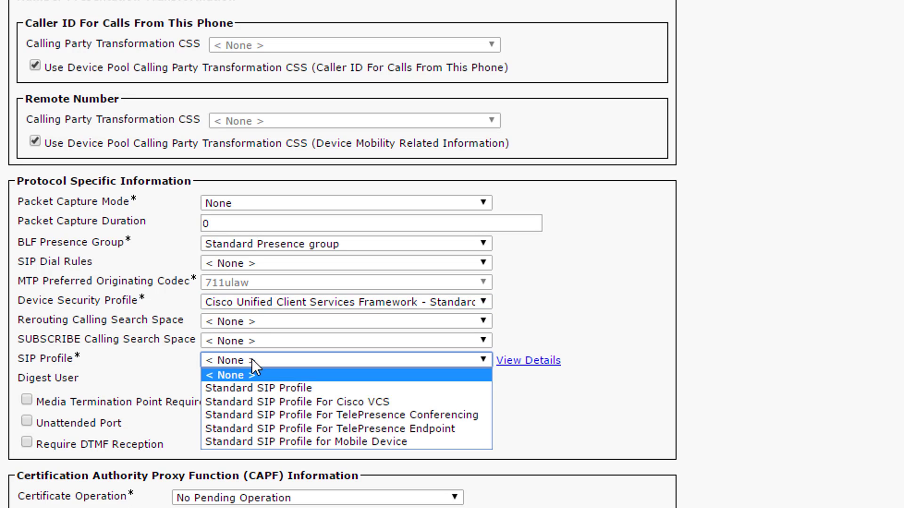
{"action": "left_click", "coordinate": [275, 385]}
{"action": "scroll", "coordinate": [298, 244], "scroll_direction": "down", "scroll_amount": 15}
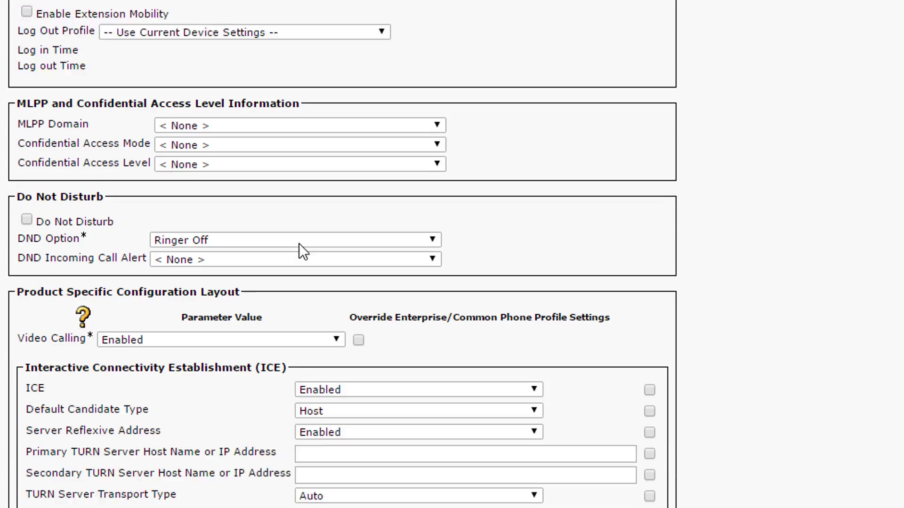
{"action": "scroll", "coordinate": [298, 244], "scroll_direction": "down", "scroll_amount": 10}
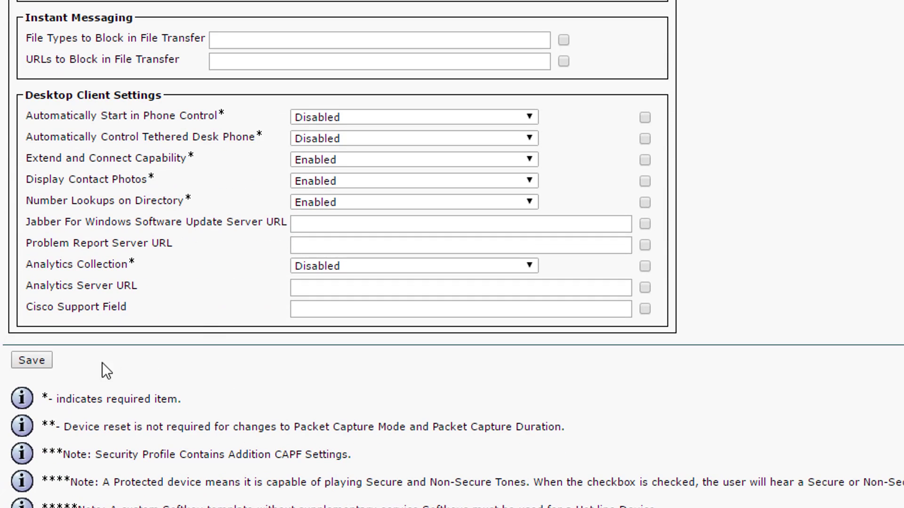
- Save the YouTubeA phone and acknowledge the confirmation
{"action": "left_click", "coordinate": [48, 359]}
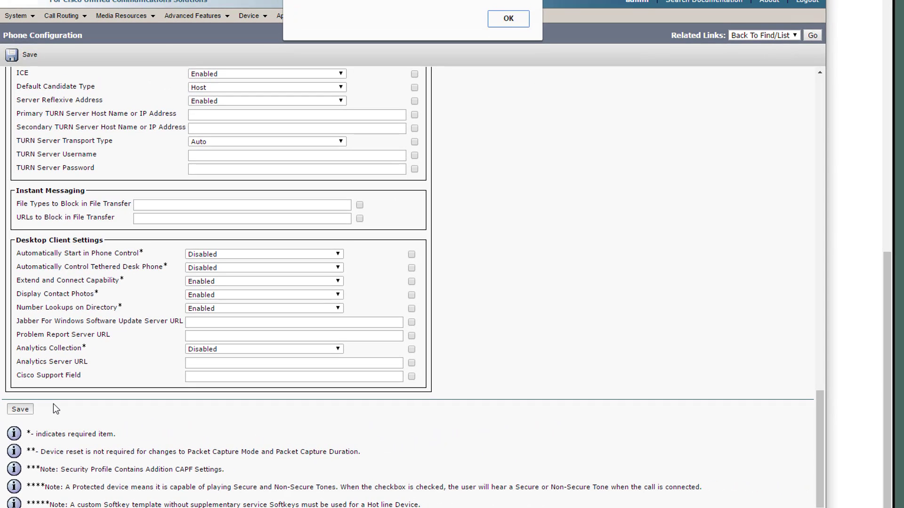
{"action": "left_click", "coordinate": [496, 19]}
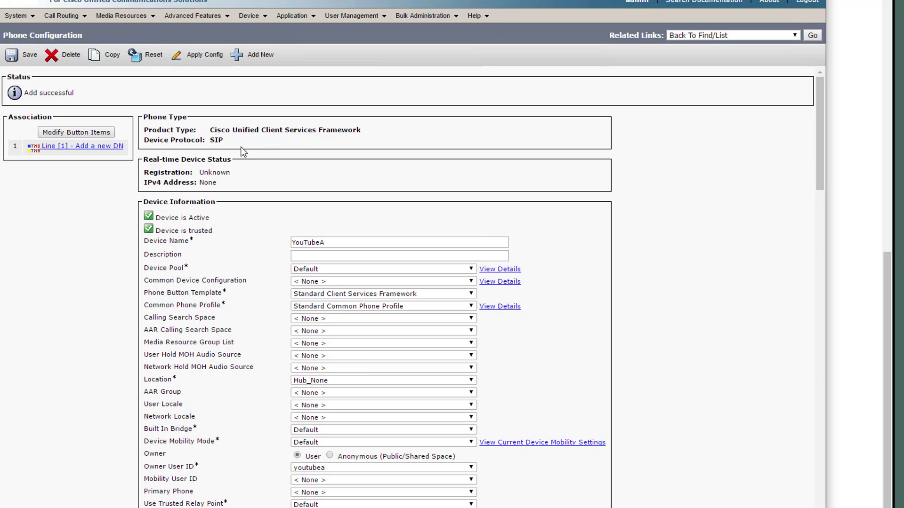
{"action": "left_click", "coordinate": [120, 147]}
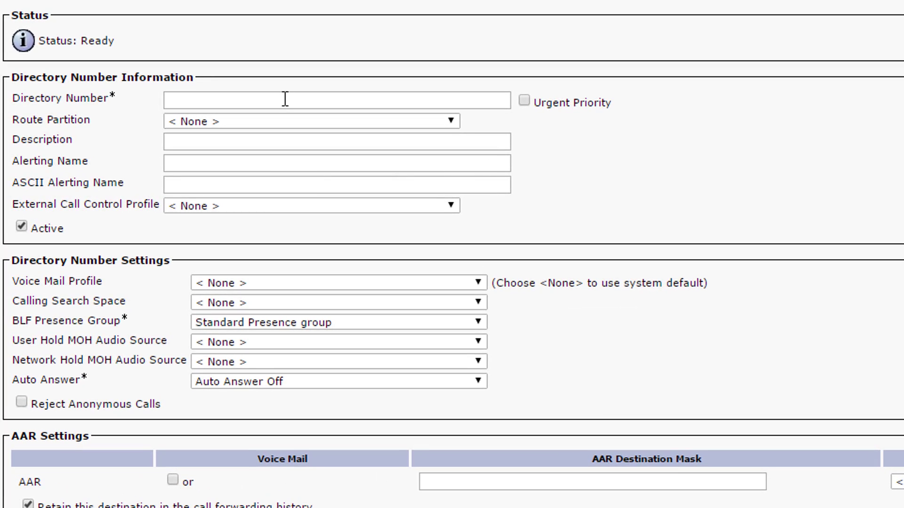
- Enter directory number 2001 for YouTubeA's line 1 and load its details
{"action": "left_click", "coordinate": [251, 108]}
{"action": "type", "text": "2"}
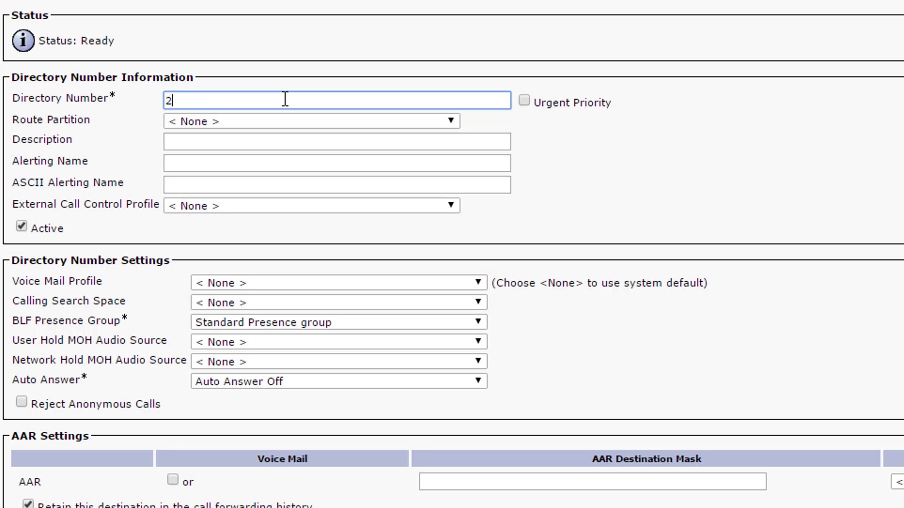
{"action": "type", "text": "001"}
{"action": "key", "text": "Tab"}
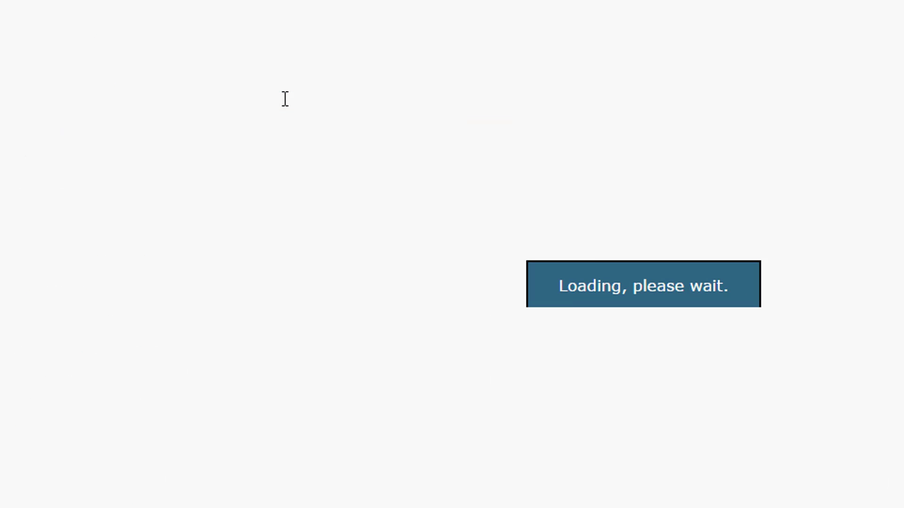
{"action": "scroll", "coordinate": [285, 99], "scroll_direction": "down", "scroll_amount": 2}
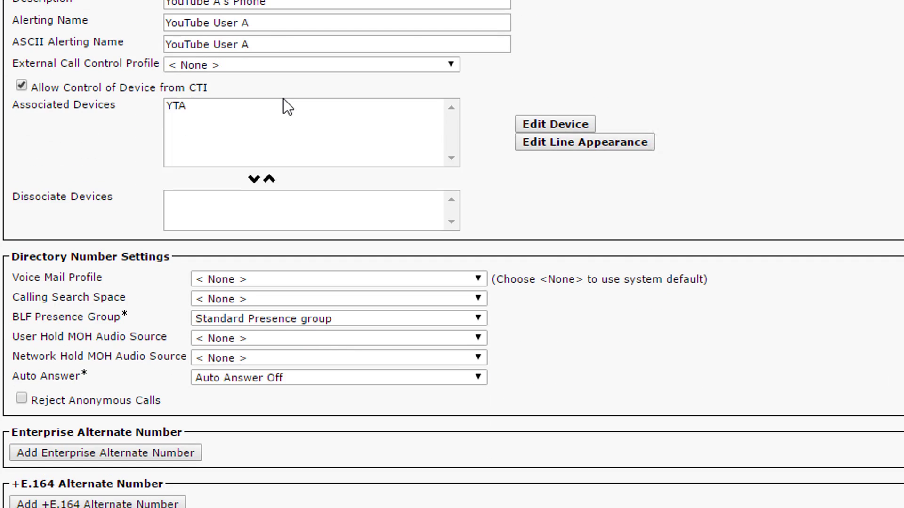
{"action": "scroll", "coordinate": [283, 101], "scroll_direction": "down", "scroll_amount": 5}
{"action": "scroll", "coordinate": [283, 98], "scroll_direction": "down", "scroll_amount": 5}
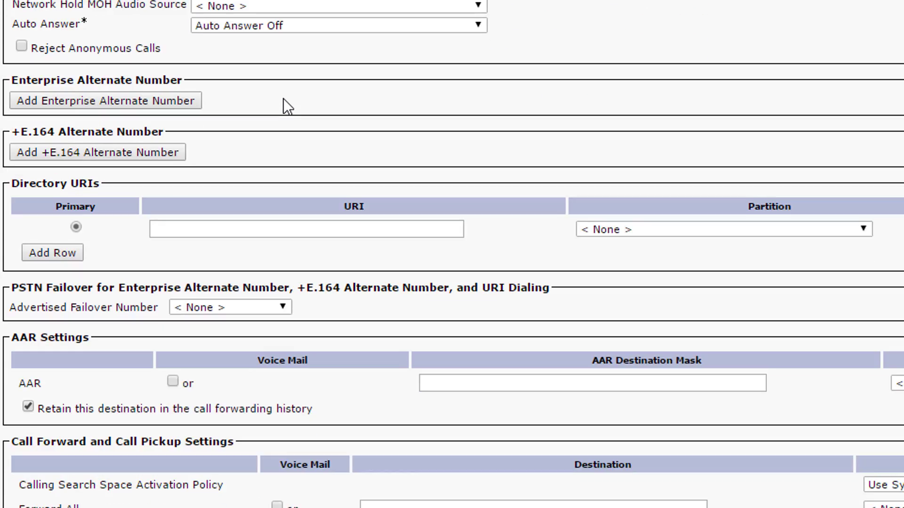
{"action": "scroll", "coordinate": [278, 454], "scroll_direction": "down", "scroll_amount": 9}
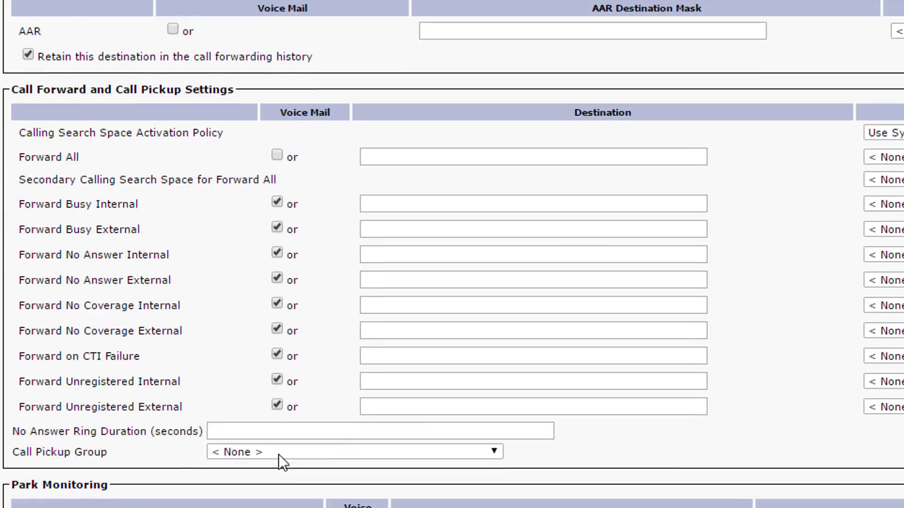
{"action": "scroll", "coordinate": [278, 442], "scroll_direction": "down", "scroll_amount": 3}
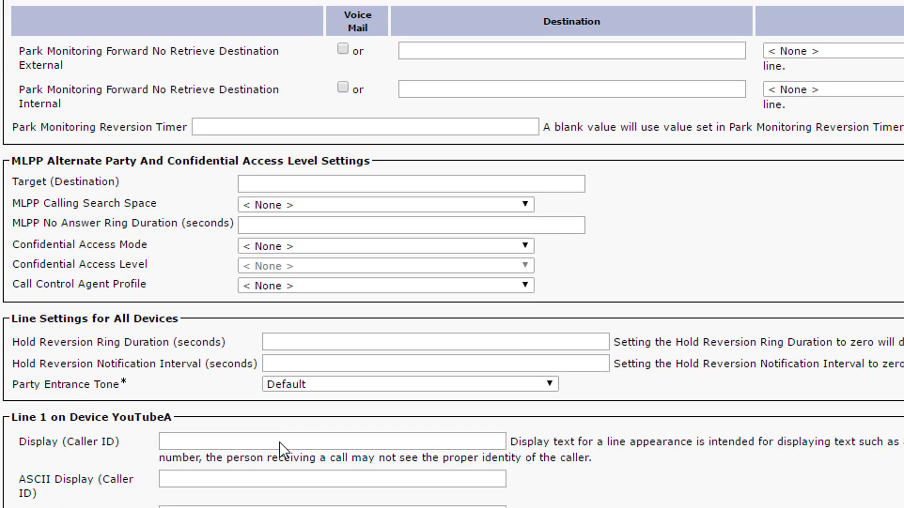
- Set caller ID 'You Tube User A', busy trigger 1, and show forwarded caller name and number
{"action": "left_click", "coordinate": [280, 442]}
{"action": "type", "text": "You Tube User A"}
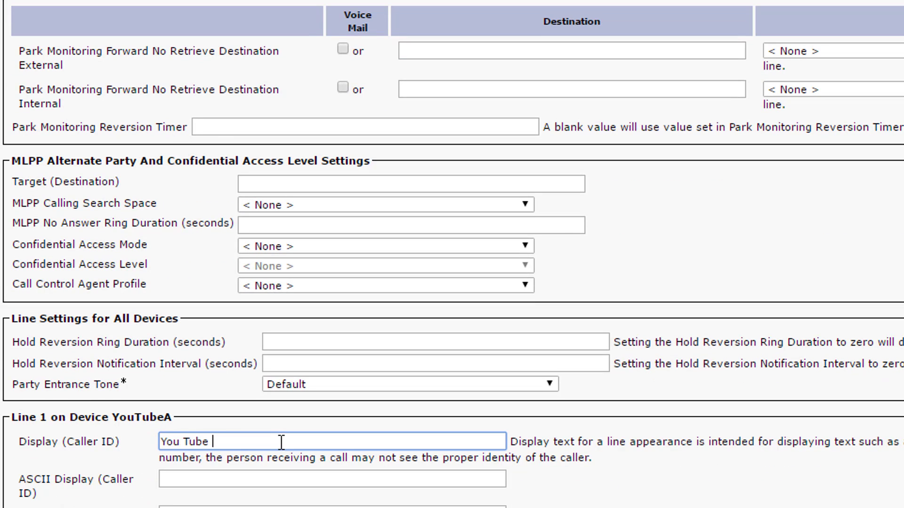
{"action": "key", "text": "Tab"}
{"action": "scroll", "coordinate": [281, 443], "scroll_direction": "down", "scroll_amount": 3}
{"action": "scroll", "coordinate": [386, 234], "scroll_direction": "down", "scroll_amount": 6}
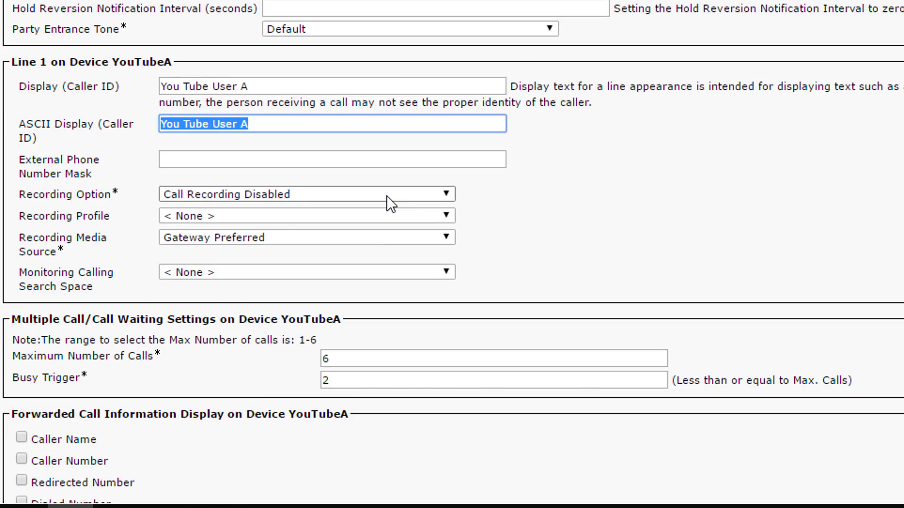
{"action": "left_click_drag", "start_coordinate": [383, 238], "coordinate": [299, 237]}
{"action": "type", "text": "1"}
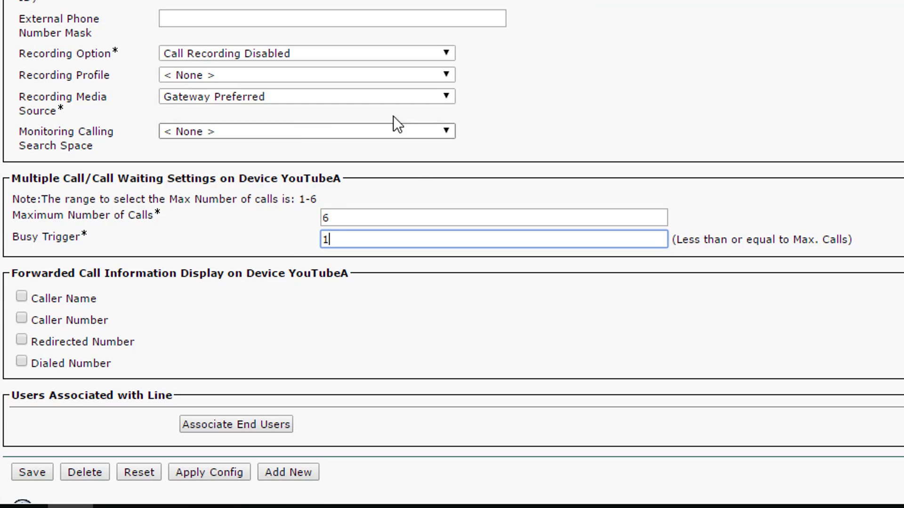
{"action": "left_click", "coordinate": [21, 320]}
{"action": "left_click", "coordinate": [65, 294]}
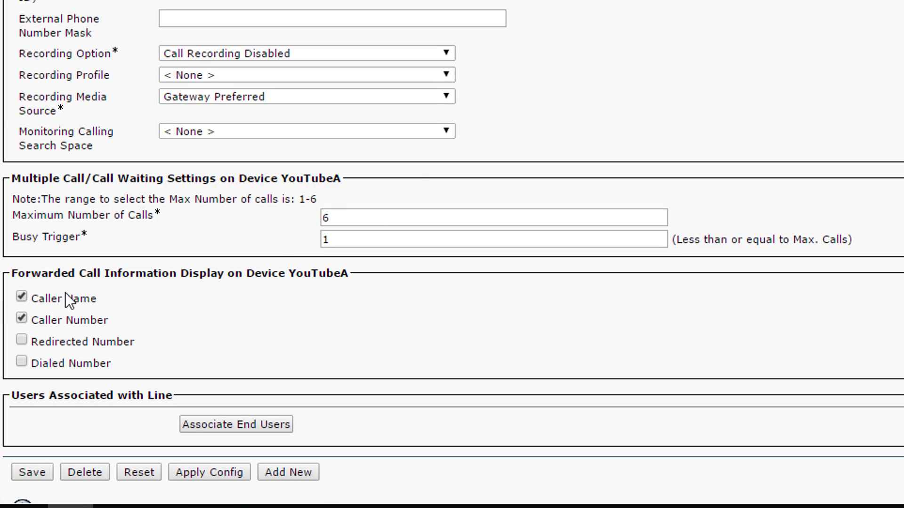
{"action": "scroll", "coordinate": [68, 287], "scroll_direction": "down", "scroll_amount": 1}
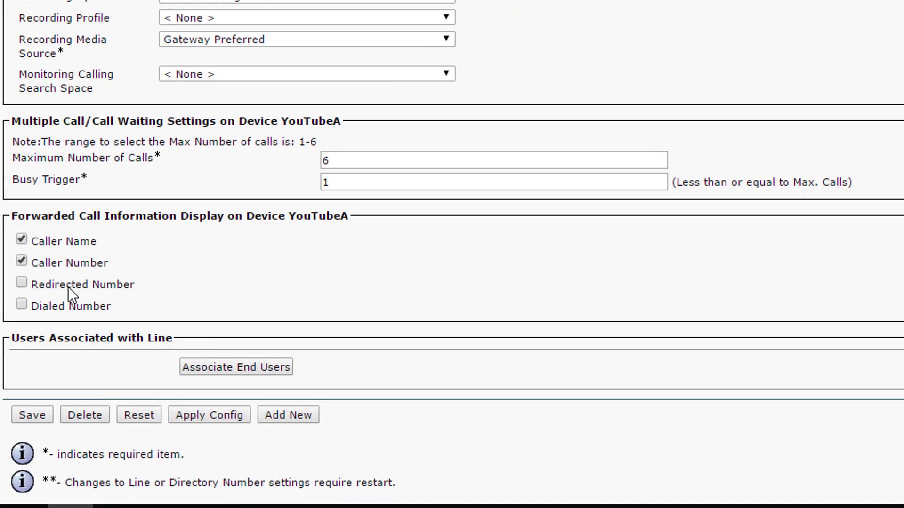
- Add youtubea as the associated end user on line 2001 and save the directory number
{"action": "left_click", "coordinate": [269, 372]}
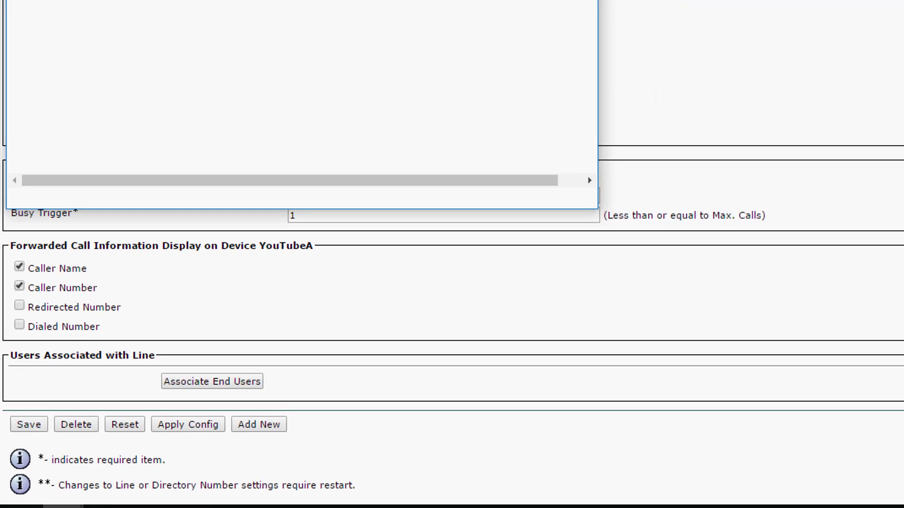
{"action": "left_click", "coordinate": [335, 69]}
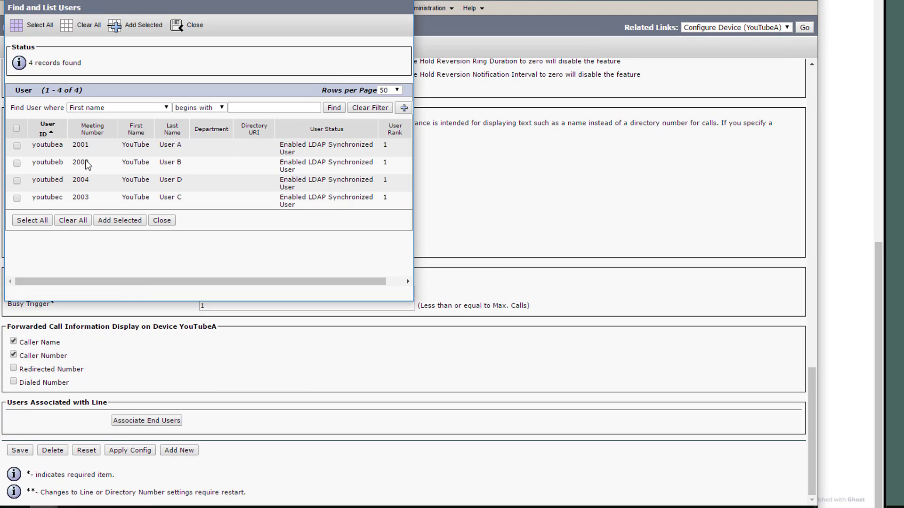
{"action": "left_click", "coordinate": [18, 147]}
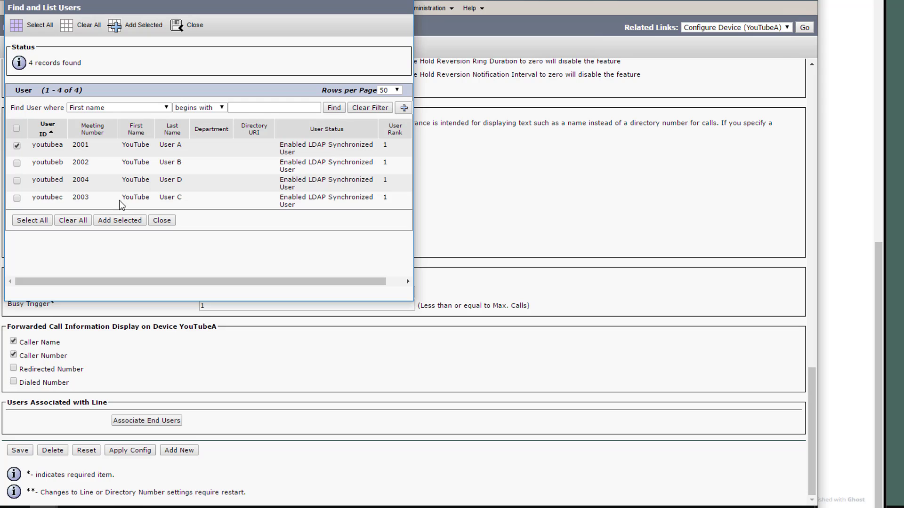
{"action": "left_click", "coordinate": [133, 221]}
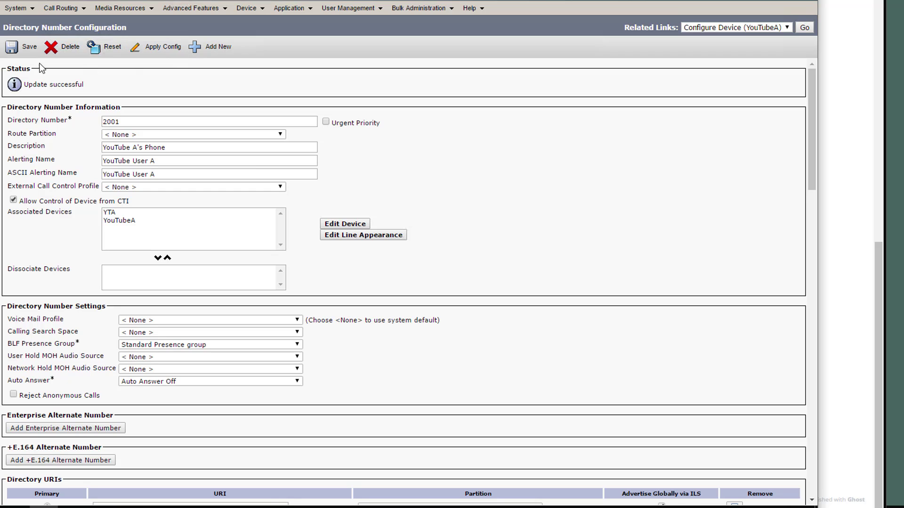
{"action": "left_click", "coordinate": [28, 52]}
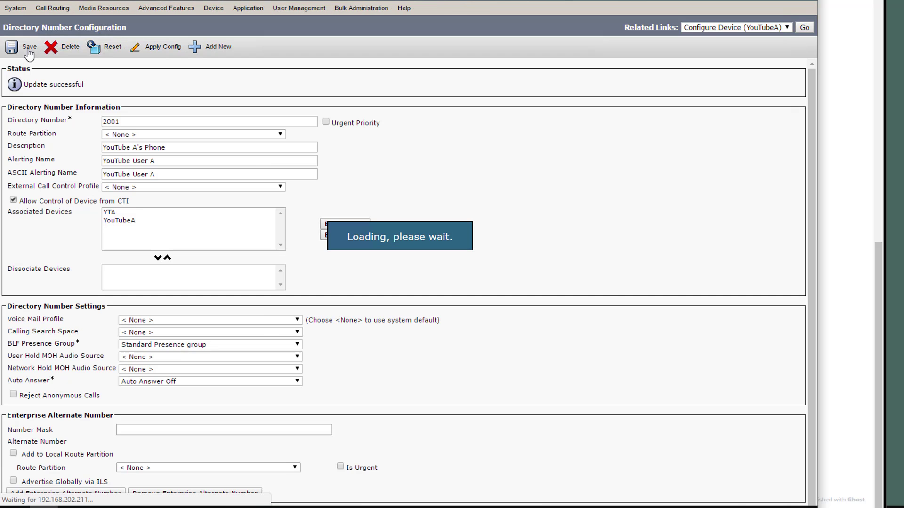
{"action": "scroll", "coordinate": [329, 181], "scroll_direction": "down", "scroll_amount": 20}
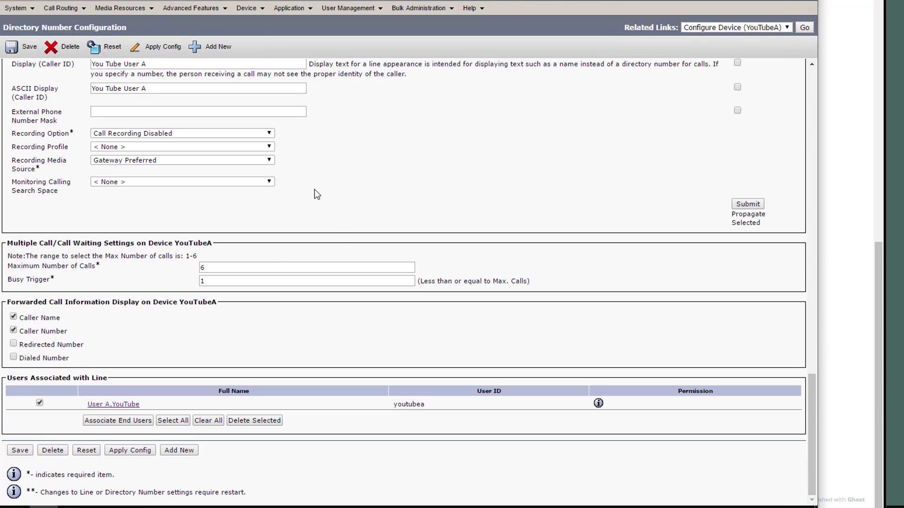
- Start a new phone of type Cisco Unified Client Services Framework from the phone list
{"action": "left_click", "coordinate": [805, 28]}
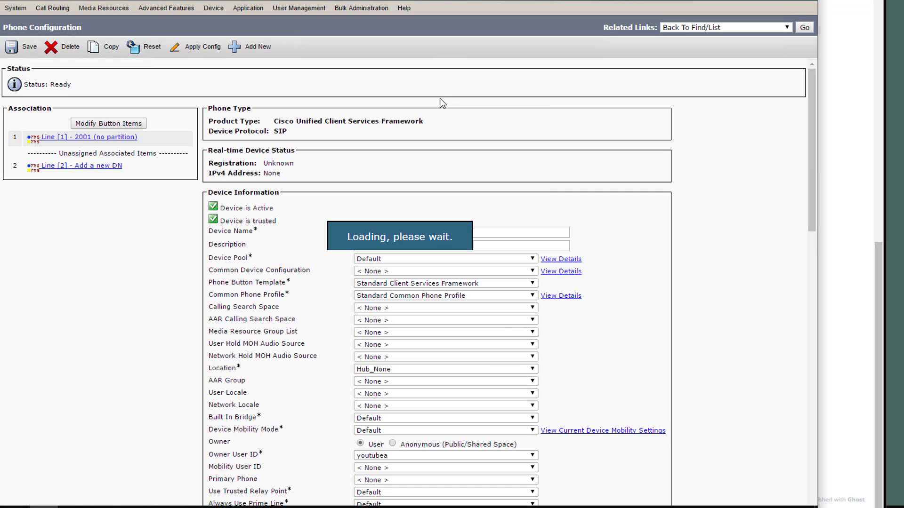
{"action": "left_click", "coordinate": [805, 28]}
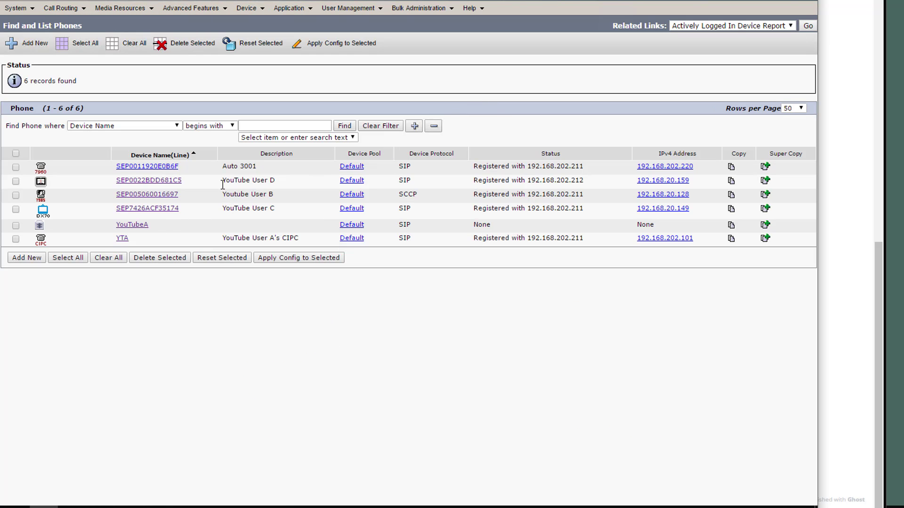
{"action": "left_click", "coordinate": [29, 259]}
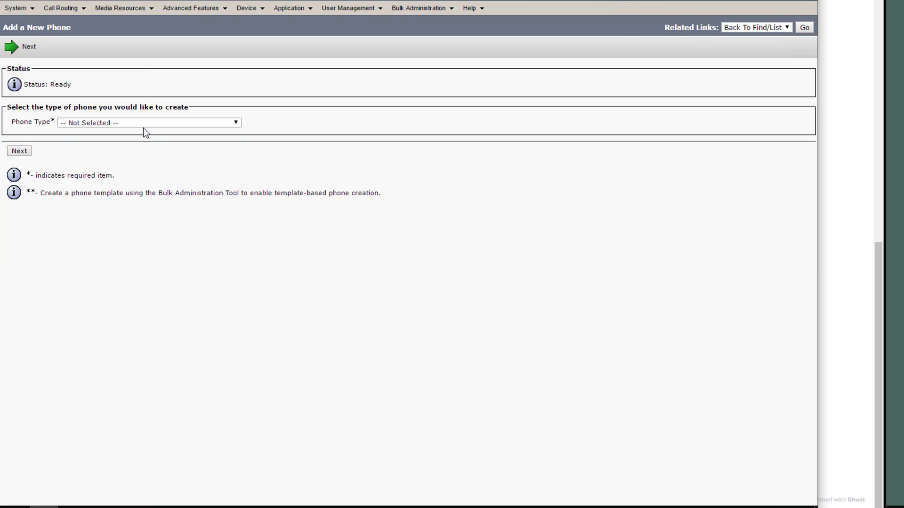
{"action": "left_click", "coordinate": [144, 125]}
{"action": "scroll", "coordinate": [179, 212], "scroll_direction": "down", "scroll_amount": 15}
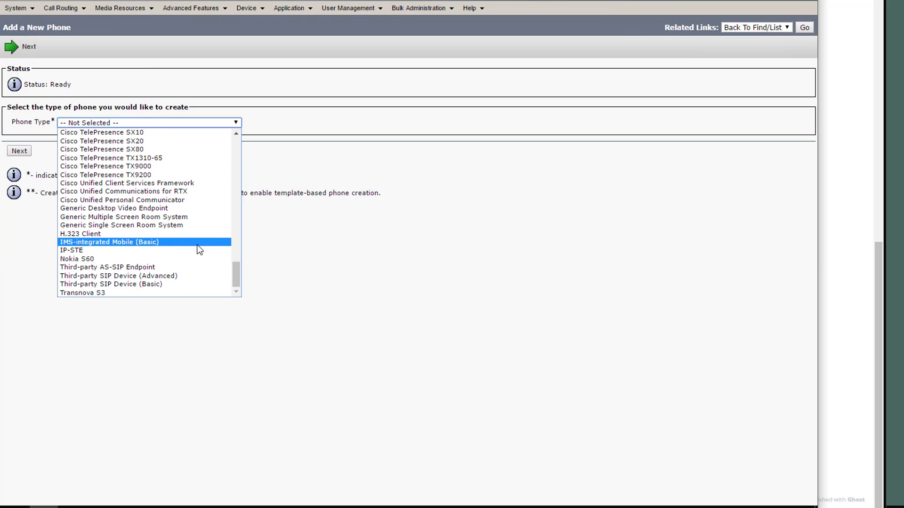
{"action": "left_click", "coordinate": [198, 183]}
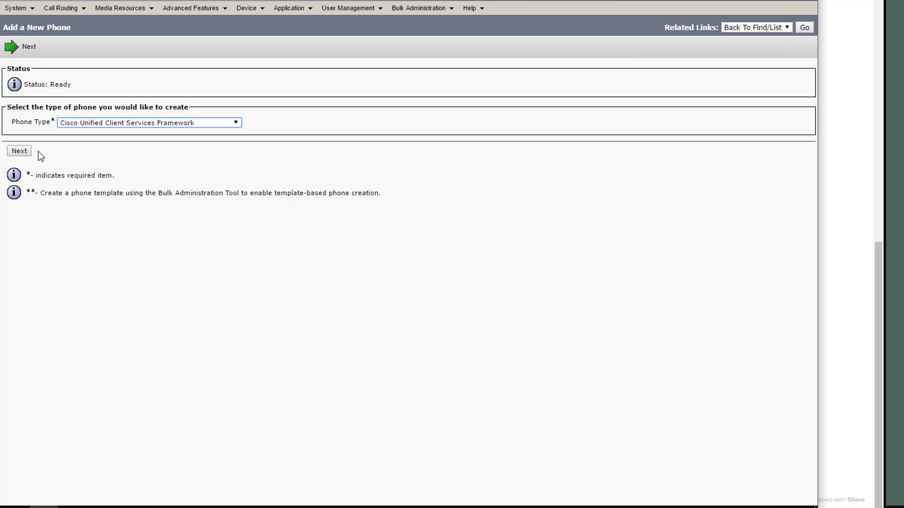
{"action": "left_click", "coordinate": [19, 151]}
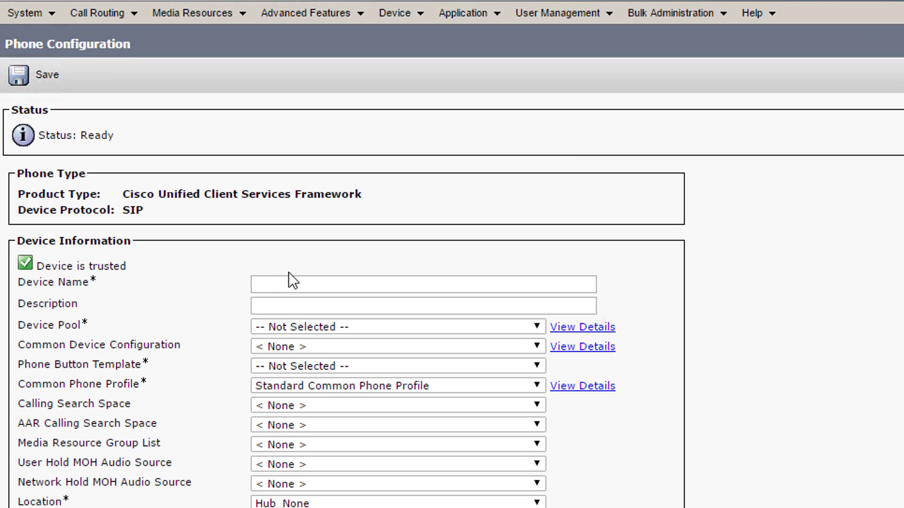
- Name the device YouTubeB, with device pool Default and owner YouTube User B
{"action": "left_click", "coordinate": [291, 283]}
{"action": "type", "text": "YouTubeB"}
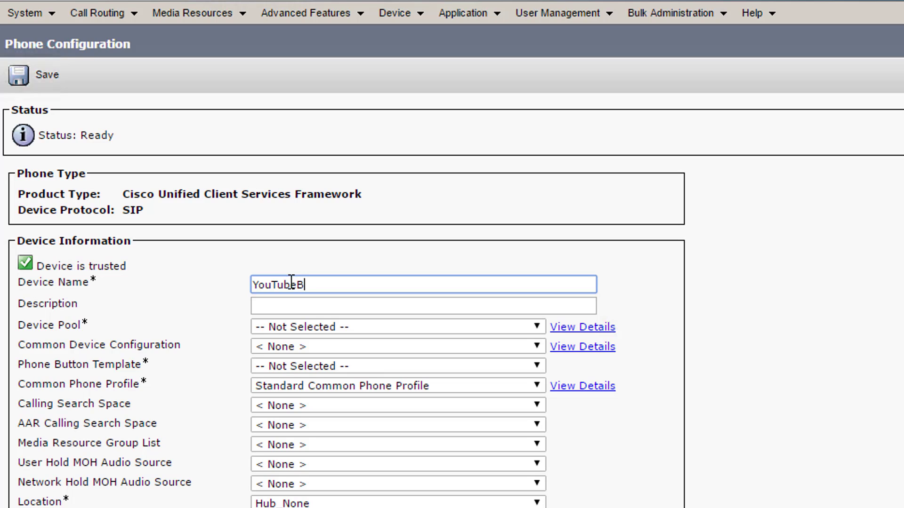
{"action": "left_click", "coordinate": [339, 331]}
{"action": "left_click", "coordinate": [342, 354]}
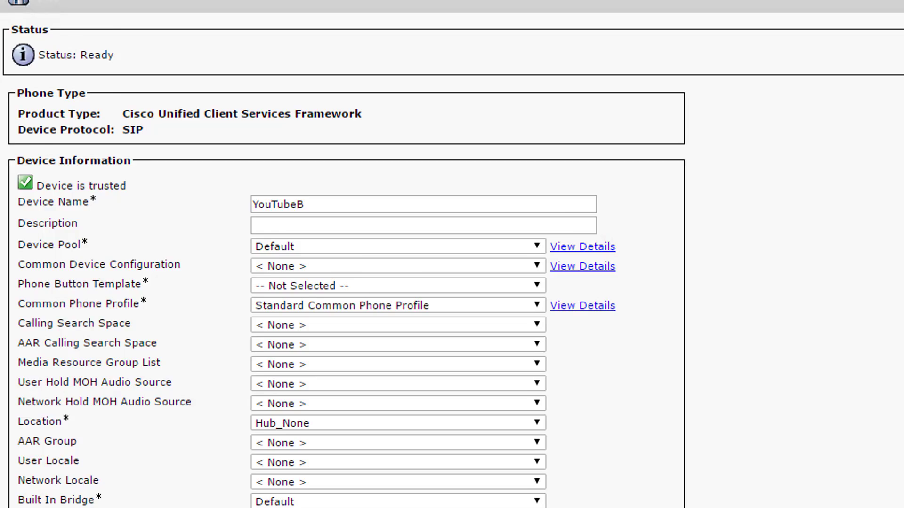
{"action": "left_click", "coordinate": [323, 353]}
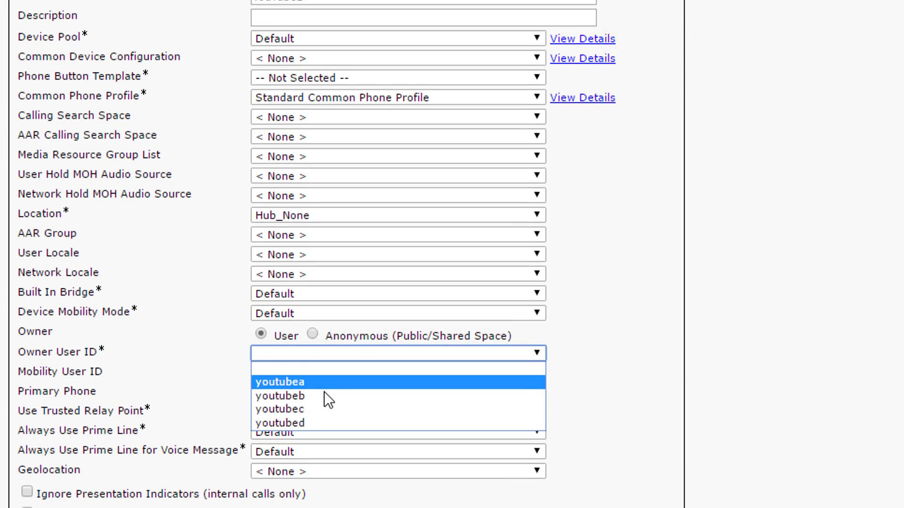
{"action": "left_click", "coordinate": [324, 380]}
{"action": "scroll", "coordinate": [333, 287], "scroll_direction": "down", "scroll_amount": 10}
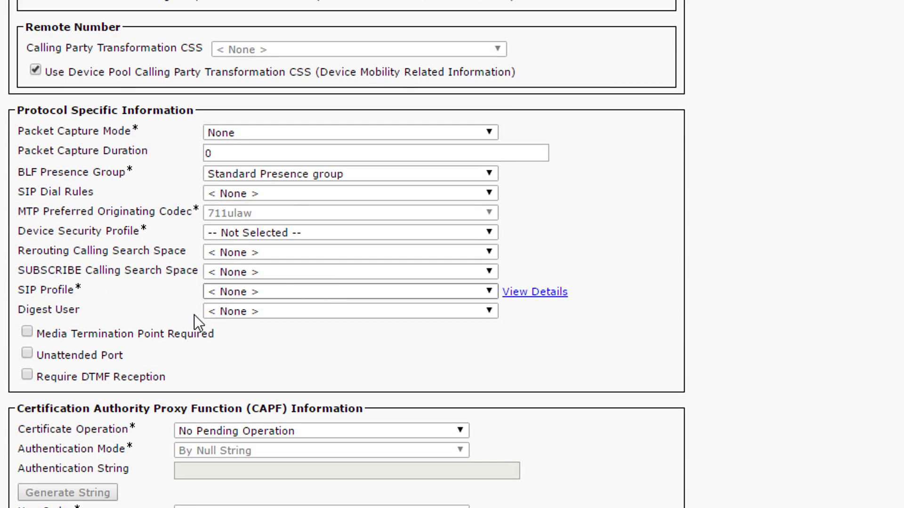
- Set the CSF security profile, SUBSCRIBE calling search space None, and Standard SIP Profile
{"action": "left_click", "coordinate": [285, 232]}
{"action": "left_click", "coordinate": [287, 259]}
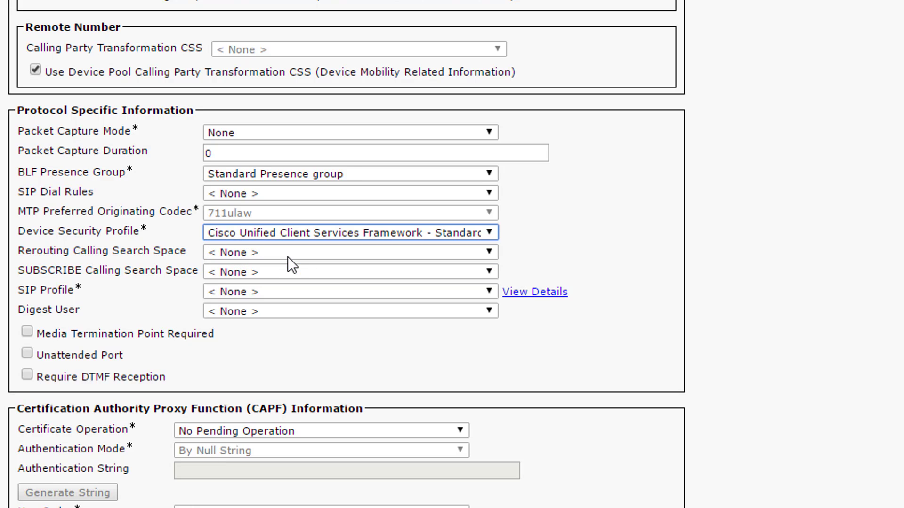
{"action": "left_click", "coordinate": [277, 272]}
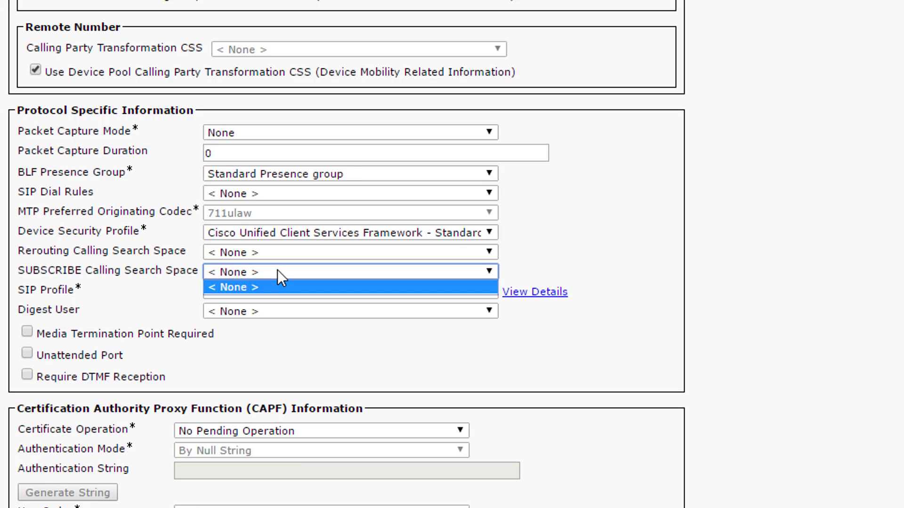
{"action": "left_click", "coordinate": [160, 291]}
{"action": "left_click", "coordinate": [235, 289]}
{"action": "left_click", "coordinate": [260, 320]}
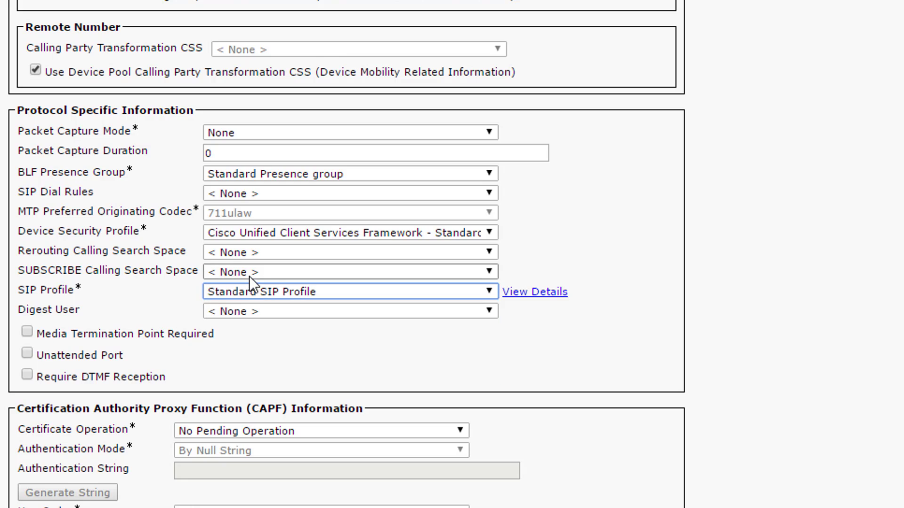
{"action": "scroll", "coordinate": [251, 278], "scroll_direction": "down", "scroll_amount": 20}
{"action": "scroll", "coordinate": [251, 276], "scroll_direction": "down", "scroll_amount": 5}
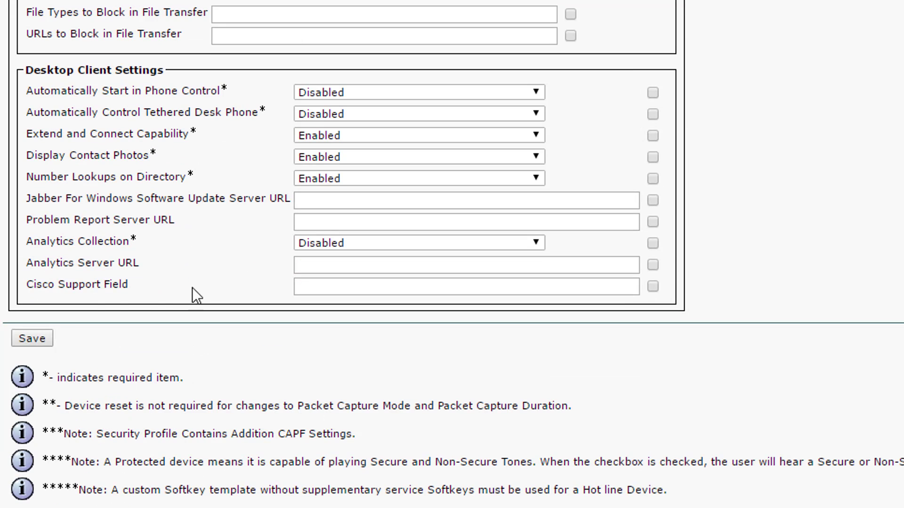
- Choose the Standard Client Services Framework button template and save the YouTubeB phone
{"action": "left_click", "coordinate": [44, 337]}
{"action": "scroll", "coordinate": [346, 254], "scroll_direction": "up", "scroll_amount": 9}
{"action": "scroll", "coordinate": [646, 29], "scroll_direction": "up", "scroll_amount": 18}
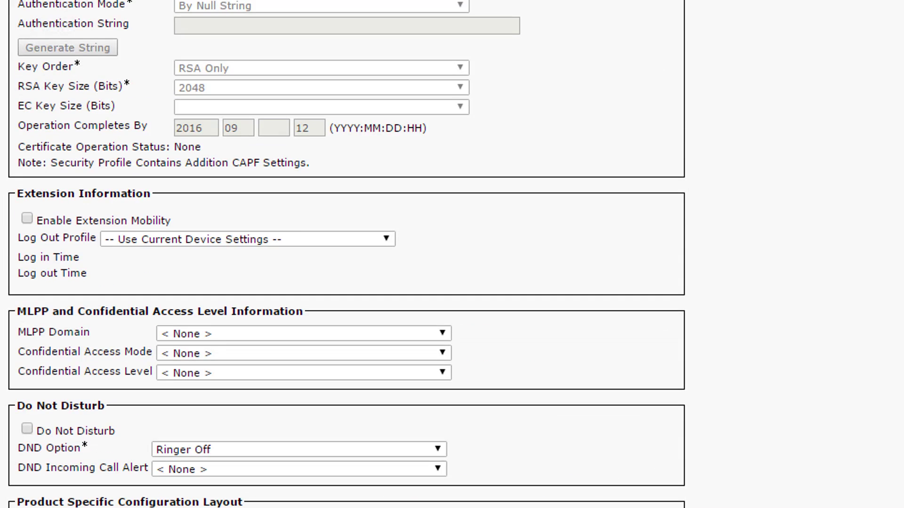
{"action": "scroll", "coordinate": [646, 134], "scroll_direction": "up", "scroll_amount": 10}
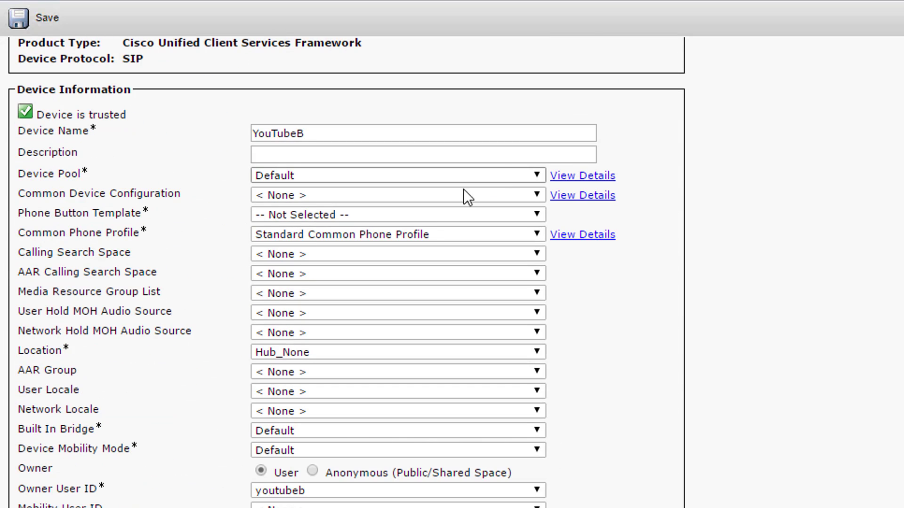
{"action": "left_click", "coordinate": [431, 215]}
{"action": "left_click", "coordinate": [434, 239]}
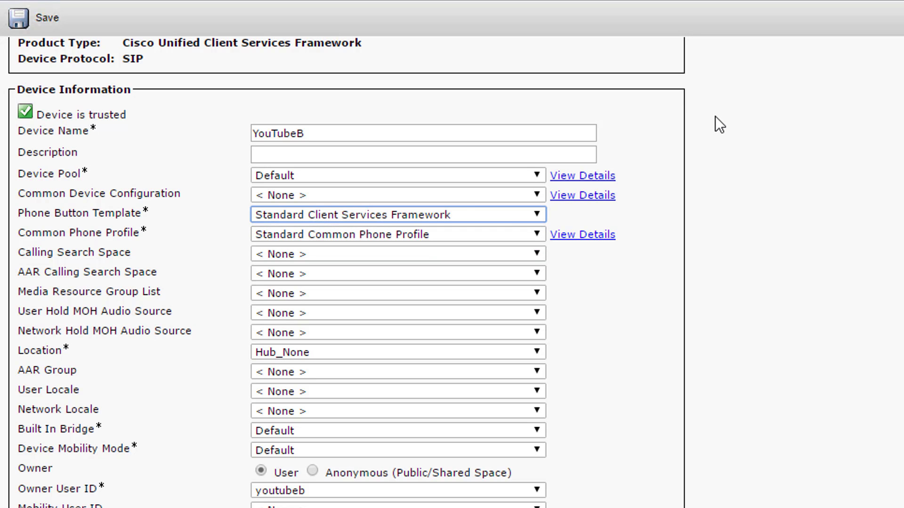
{"action": "scroll", "coordinate": [715, 117], "scroll_direction": "down", "scroll_amount": 10}
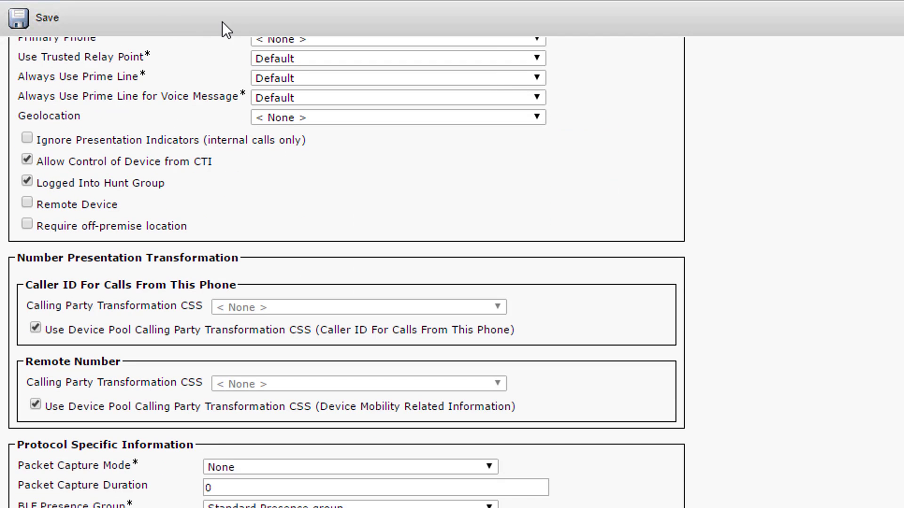
{"action": "left_click", "coordinate": [21, 23]}
{"action": "left_click", "coordinate": [653, 12]}
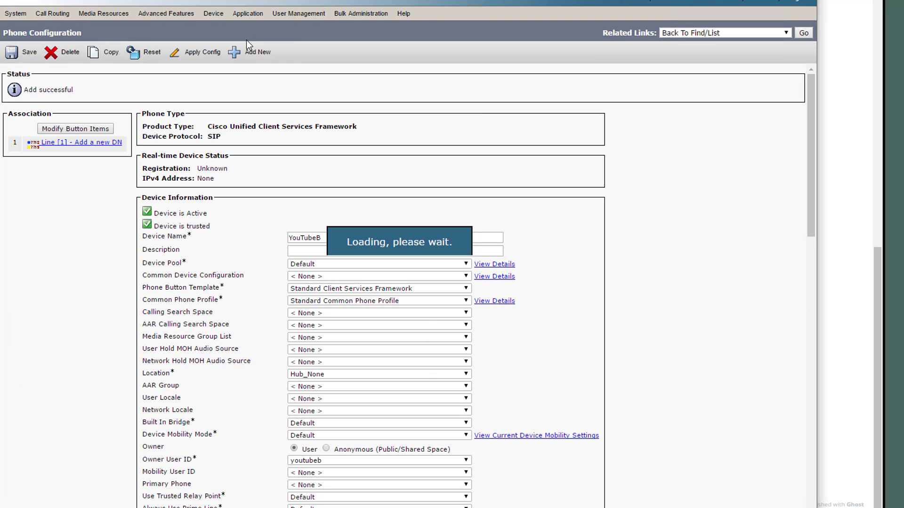
- Give YouTubeB's line 1 directory number 2002 and stop Forward All going to voice mail
{"action": "left_click", "coordinate": [122, 143]}
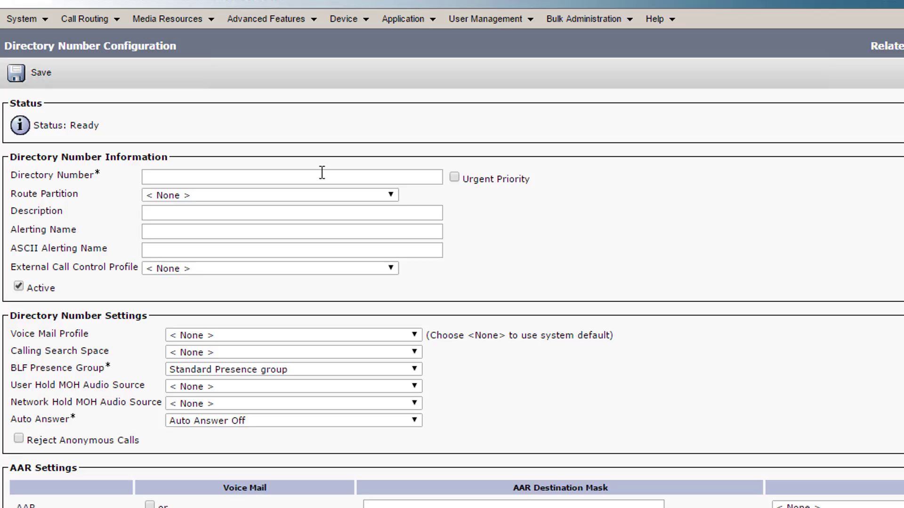
{"action": "left_click", "coordinate": [322, 174]}
{"action": "type", "text": "2002"}
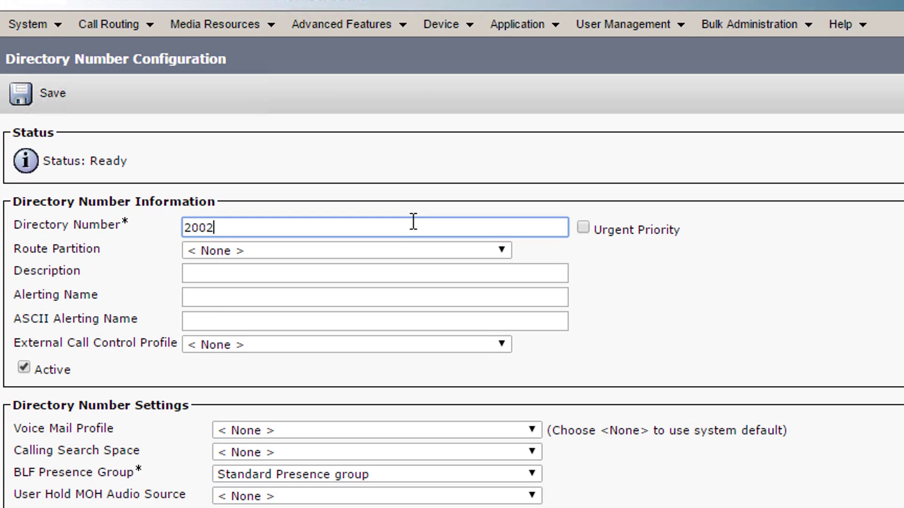
{"action": "key", "text": "Tab"}
{"action": "scroll", "coordinate": [419, 238], "scroll_direction": "down", "scroll_amount": 12}
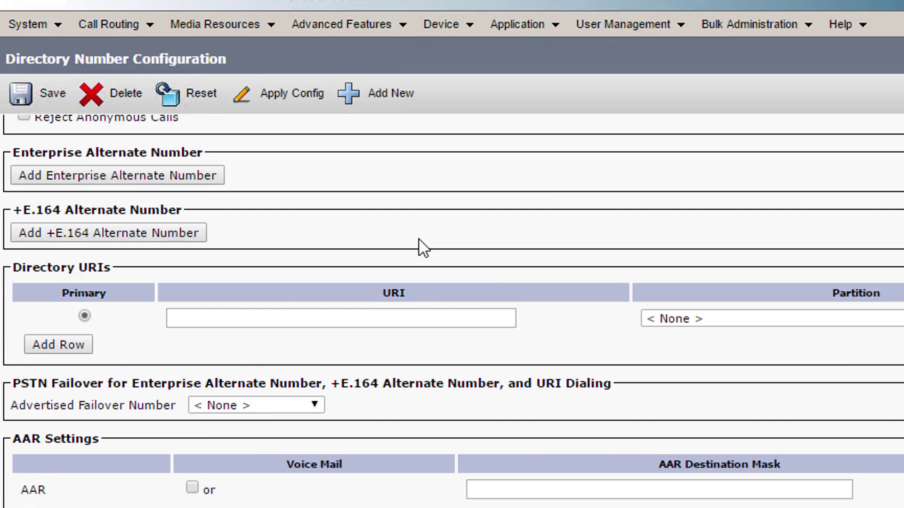
{"action": "scroll", "coordinate": [419, 238], "scroll_direction": "up", "scroll_amount": 6}
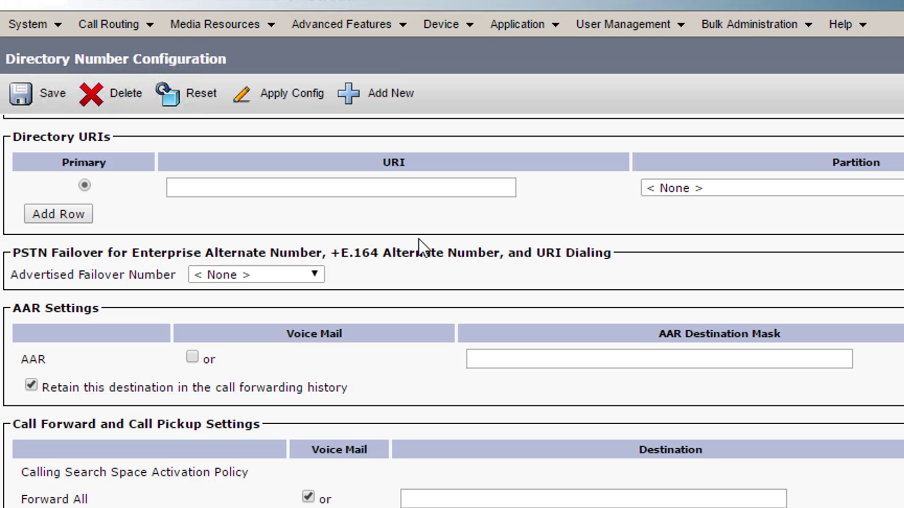
{"action": "scroll", "coordinate": [310, 375], "scroll_direction": "down", "scroll_amount": 3}
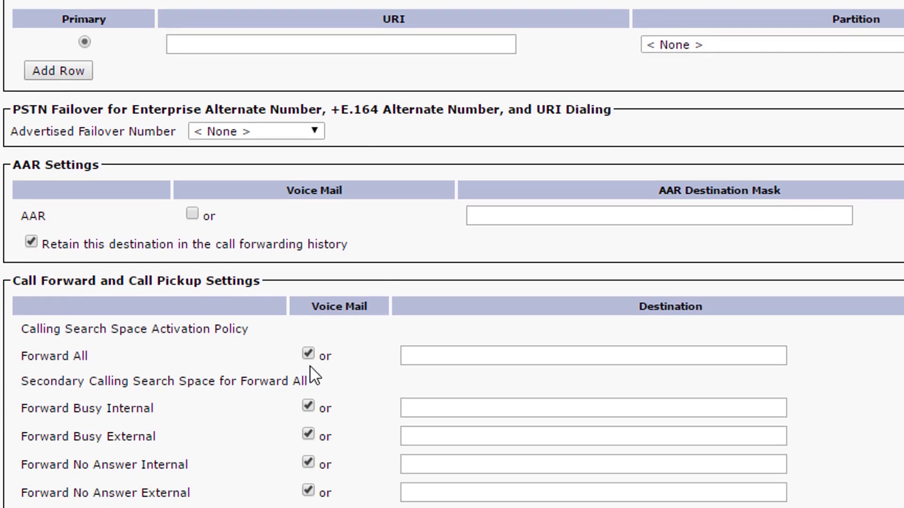
{"action": "scroll", "coordinate": [310, 375], "scroll_direction": "down", "scroll_amount": 5}
{"action": "left_click", "coordinate": [308, 116]}
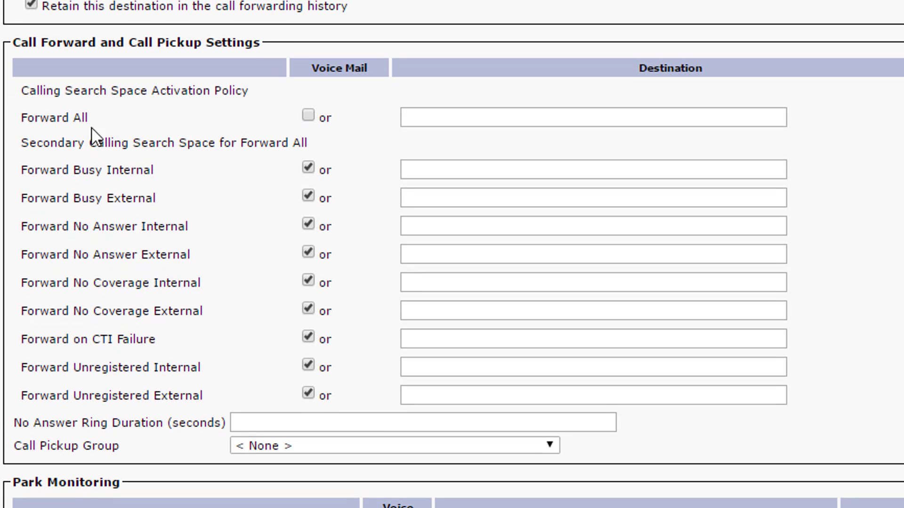
- Set the line's caller ID to YouTube User, show forwarded caller name, busy trigger 1
{"action": "scroll", "coordinate": [247, 203], "scroll_direction": "down", "scroll_amount": 5}
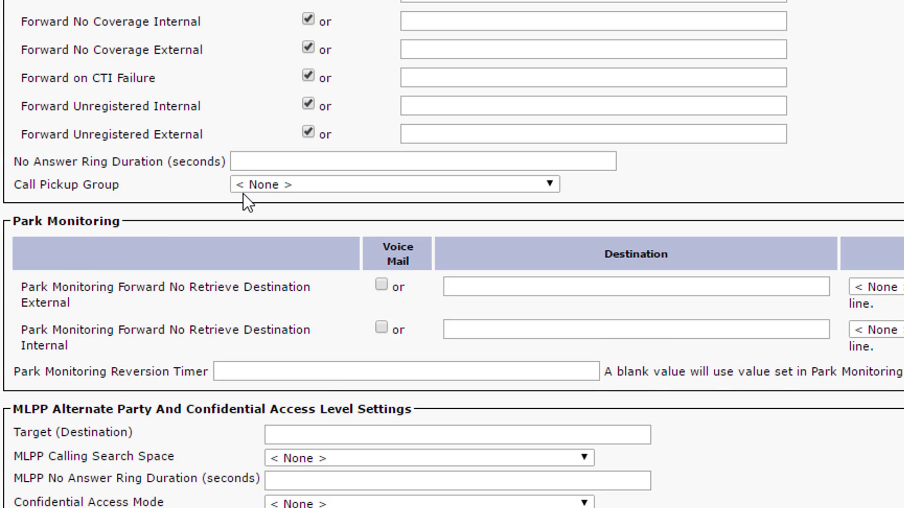
{"action": "scroll", "coordinate": [266, 169], "scroll_direction": "down", "scroll_amount": 4}
{"action": "scroll", "coordinate": [268, 169], "scroll_direction": "down", "scroll_amount": 6}
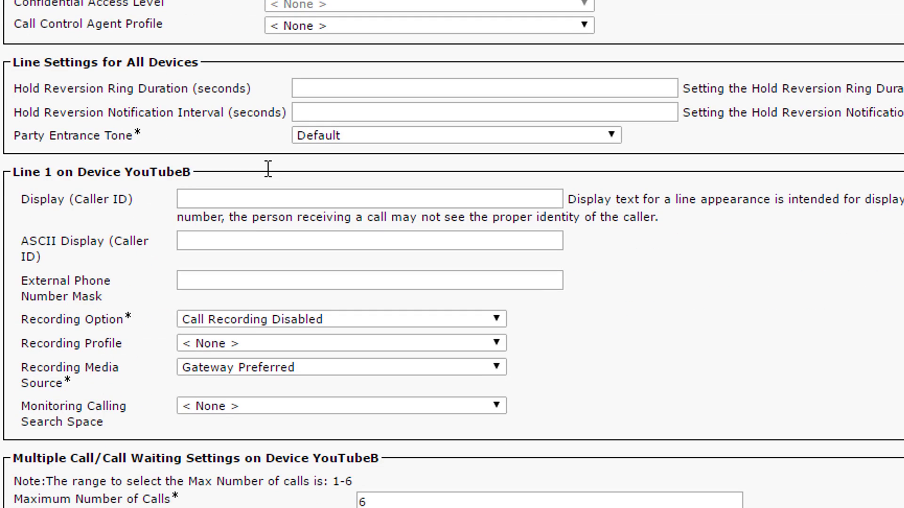
{"action": "left_click", "coordinate": [265, 197]}
{"action": "type", "text": "YouTube"}
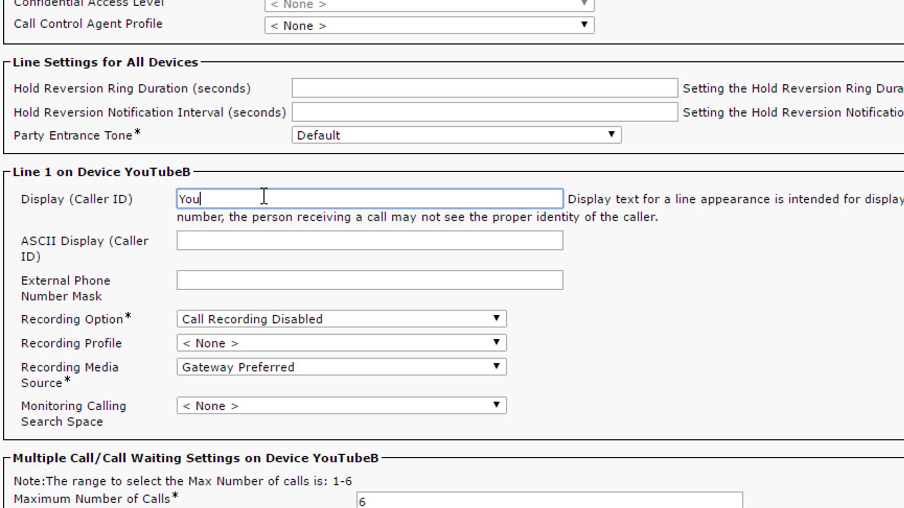
{"action": "key", "text": "BackSpace"}
{"action": "type", "text": "Tube User B"}
{"action": "key", "text": "Tab"}
{"action": "scroll", "coordinate": [292, 197], "scroll_direction": "down", "scroll_amount": 5}
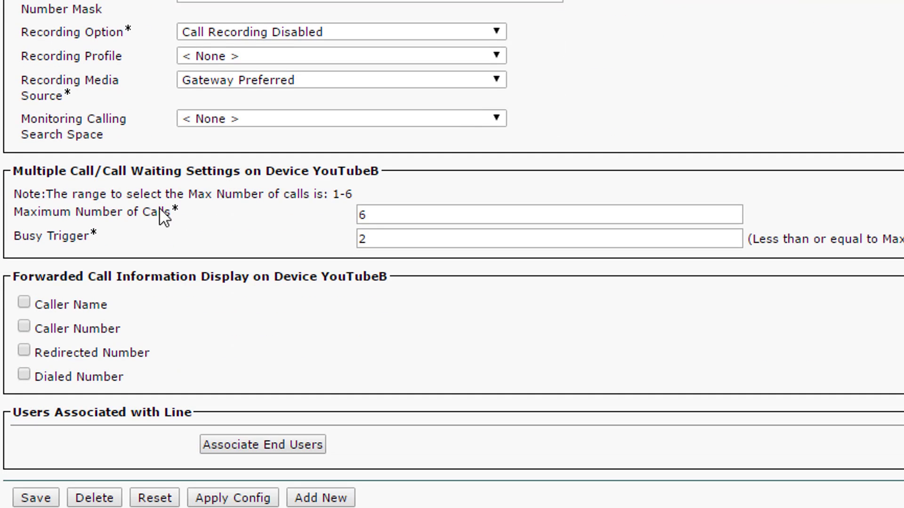
{"action": "left_click", "coordinate": [23, 302]}
{"action": "left_click_drag", "start_coordinate": [437, 234], "coordinate": [309, 249]}
{"action": "type", "text": "1"}
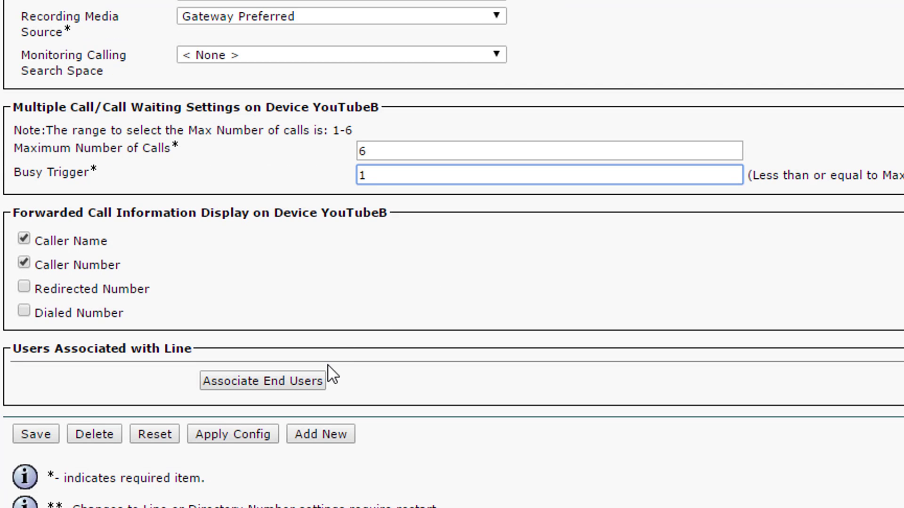
- Associate YouTube User B with line 2002 and save the directory number
{"action": "left_click", "coordinate": [260, 421]}
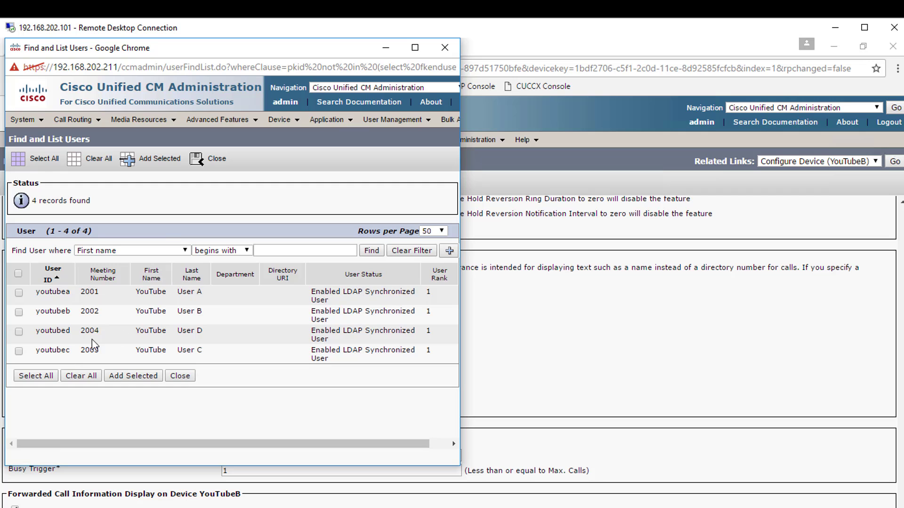
{"action": "left_click", "coordinate": [136, 377]}
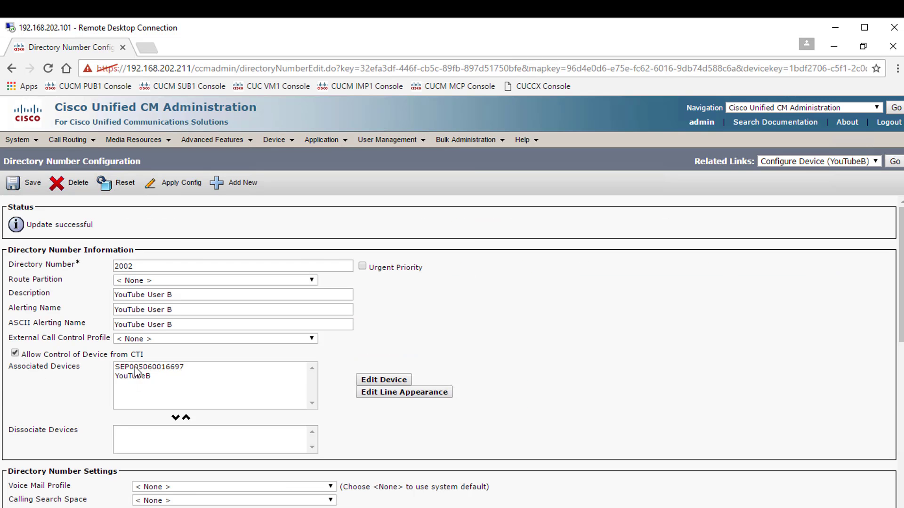
{"action": "scroll", "coordinate": [139, 376], "scroll_direction": "down", "scroll_amount": 15}
{"action": "scroll", "coordinate": [138, 372], "scroll_direction": "down", "scroll_amount": 10}
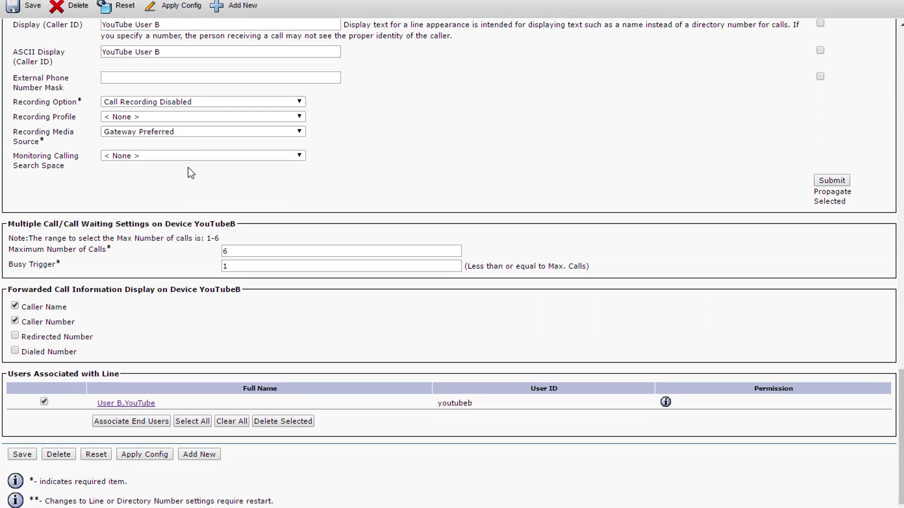
{"action": "left_click", "coordinate": [29, 454]}
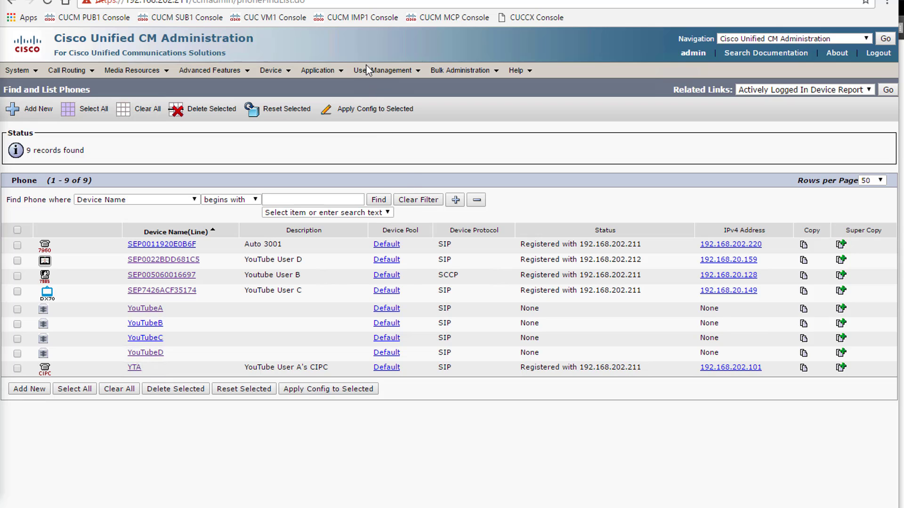
- Open YouTube User A's end user page and enable Unified CM IM and Presence
{"action": "mouse_move", "coordinate": [374, 70]}
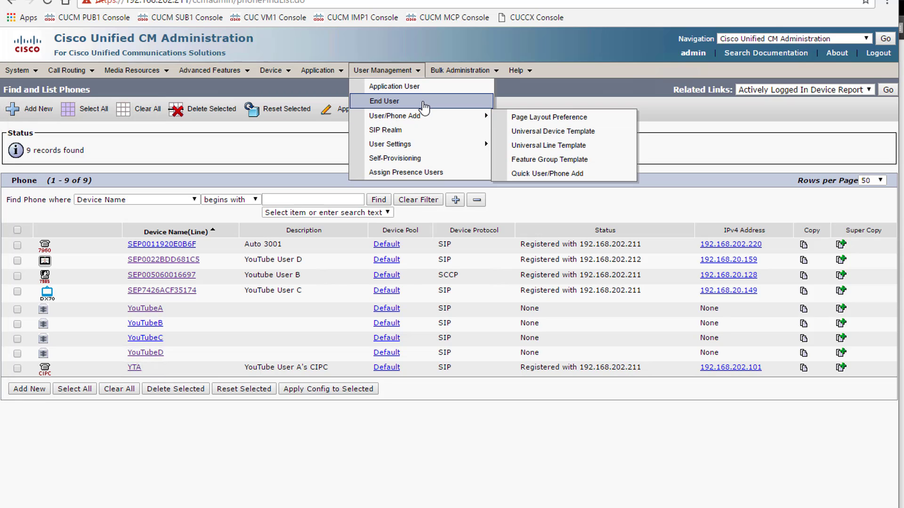
{"action": "left_click", "coordinate": [384, 102]}
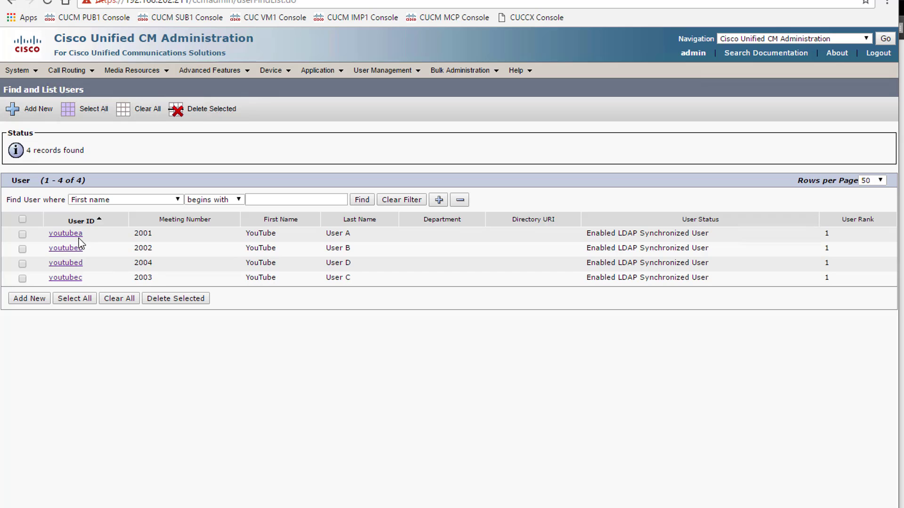
{"action": "left_click", "coordinate": [77, 234]}
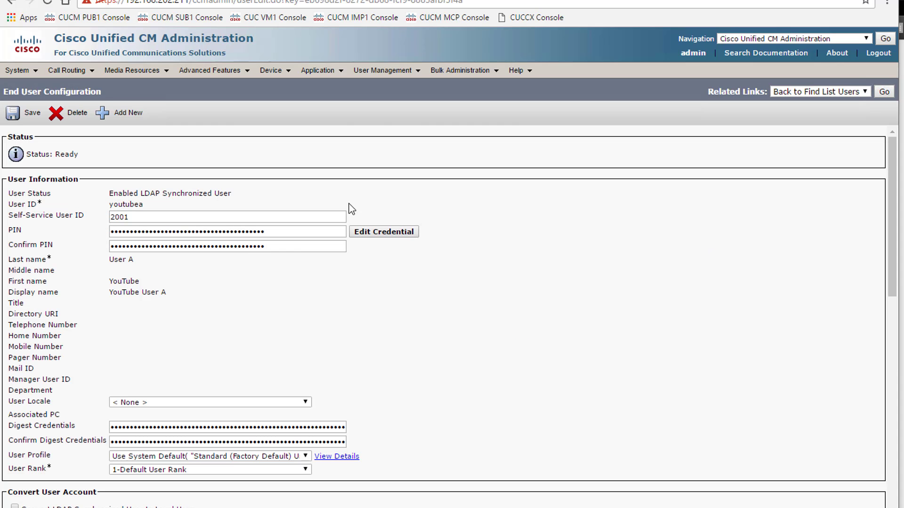
{"action": "scroll", "coordinate": [438, 343], "scroll_direction": "down", "scroll_amount": 3}
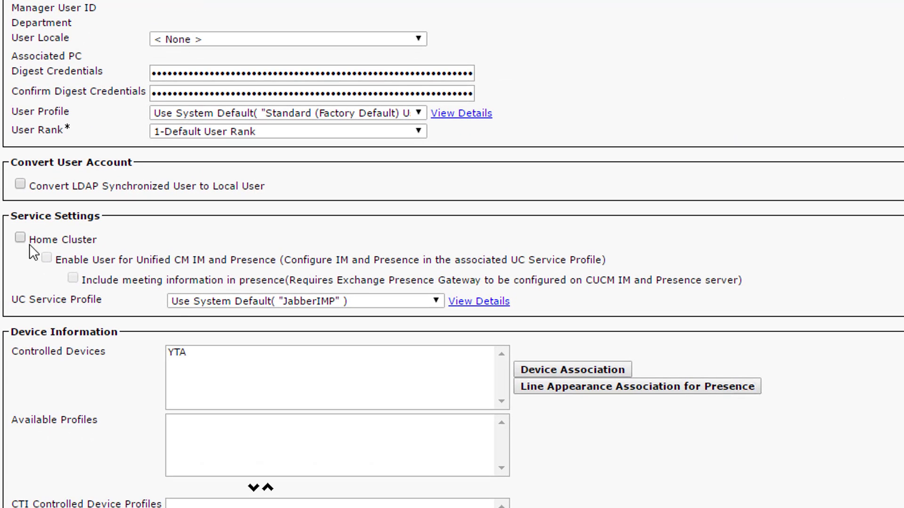
{"action": "left_click", "coordinate": [46, 259]}
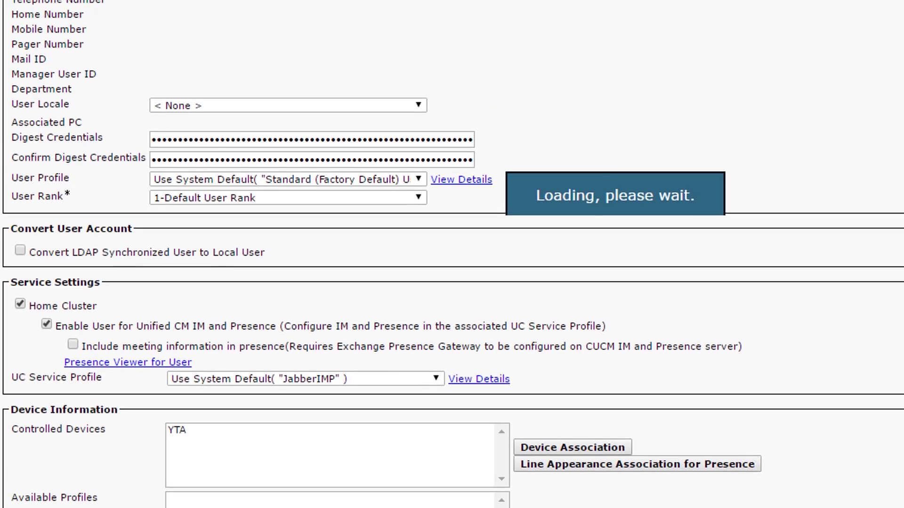
- Associate the YouTubeA device with user A and save the user configuration
{"action": "scroll", "coordinate": [410, 287], "scroll_direction": "down", "scroll_amount": 5}
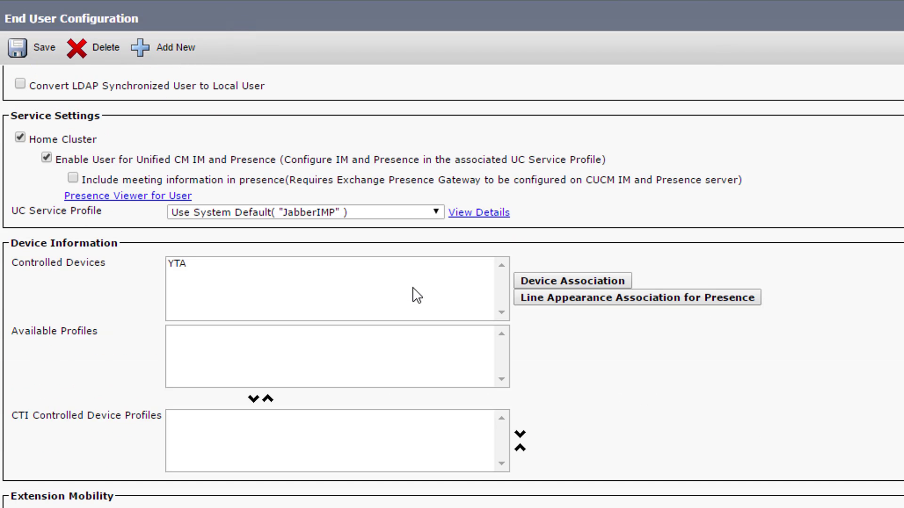
{"action": "scroll", "coordinate": [412, 288], "scroll_direction": "down", "scroll_amount": 3}
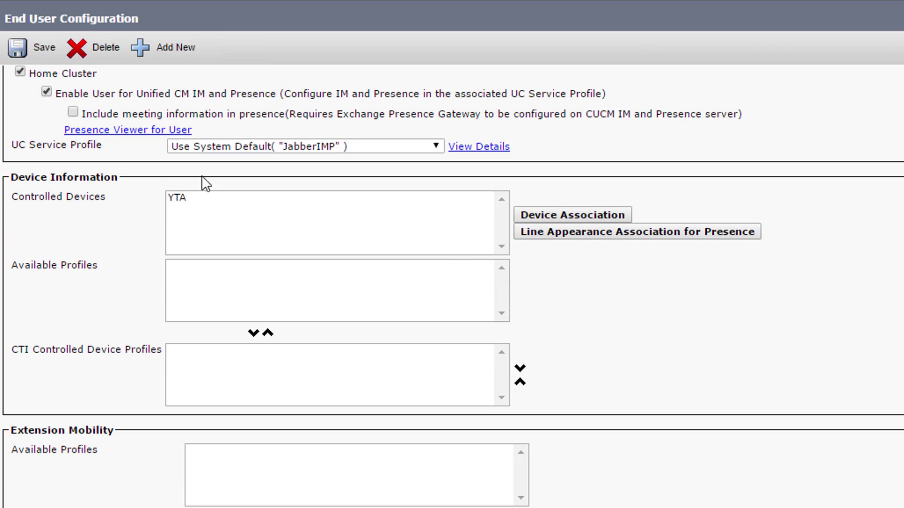
{"action": "left_click", "coordinate": [536, 213]}
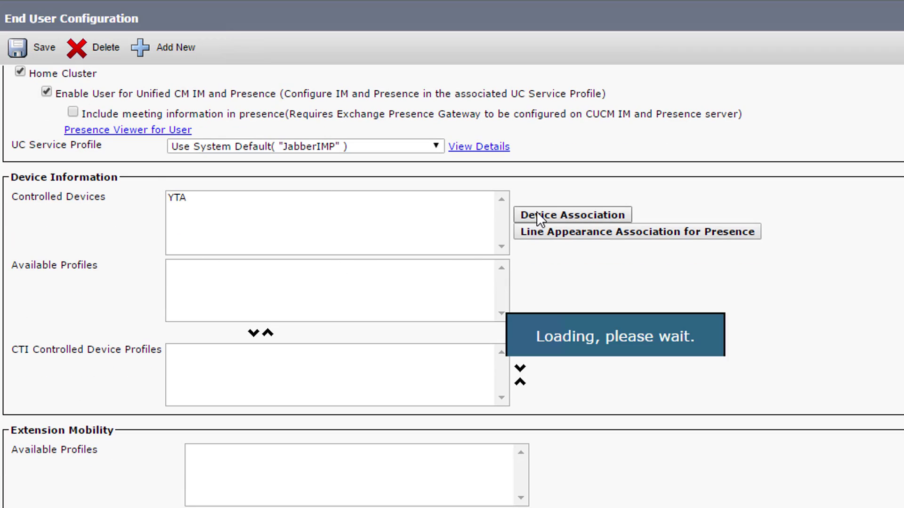
{"action": "left_click", "coordinate": [544, 81]}
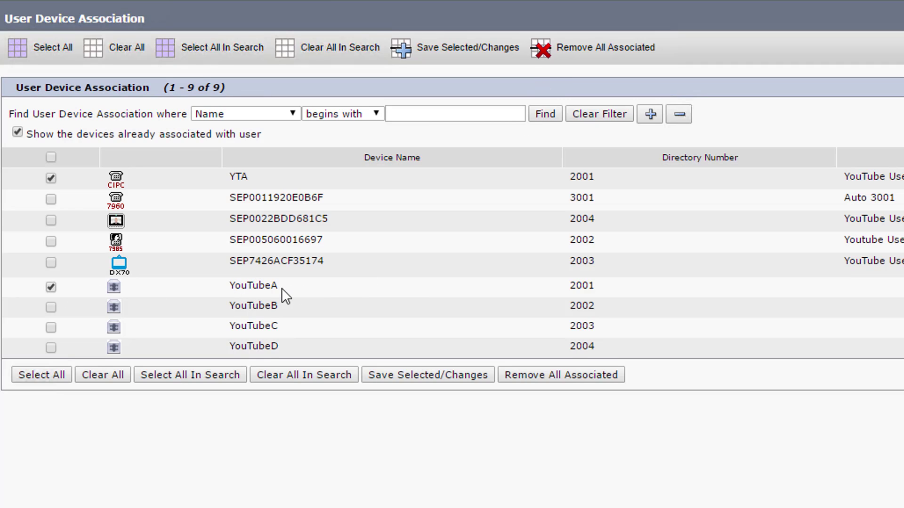
{"action": "left_click", "coordinate": [424, 376]}
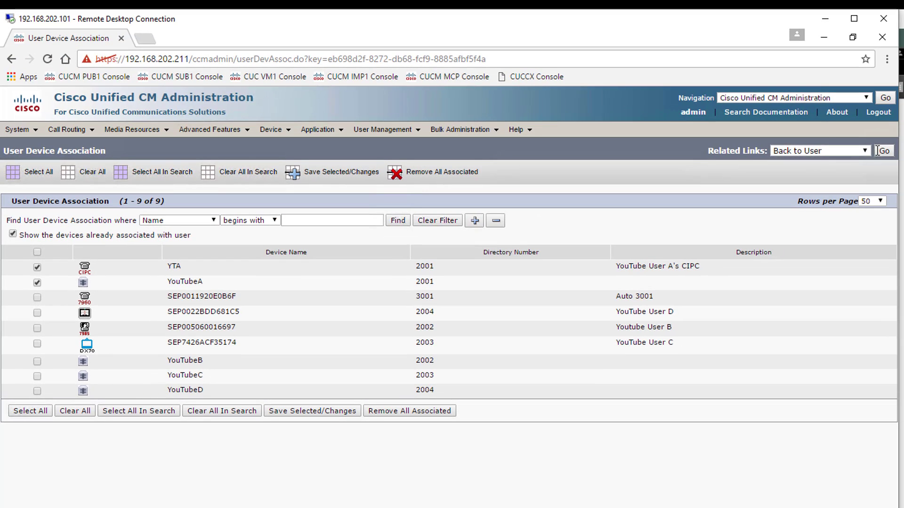
{"action": "left_click", "coordinate": [880, 150]}
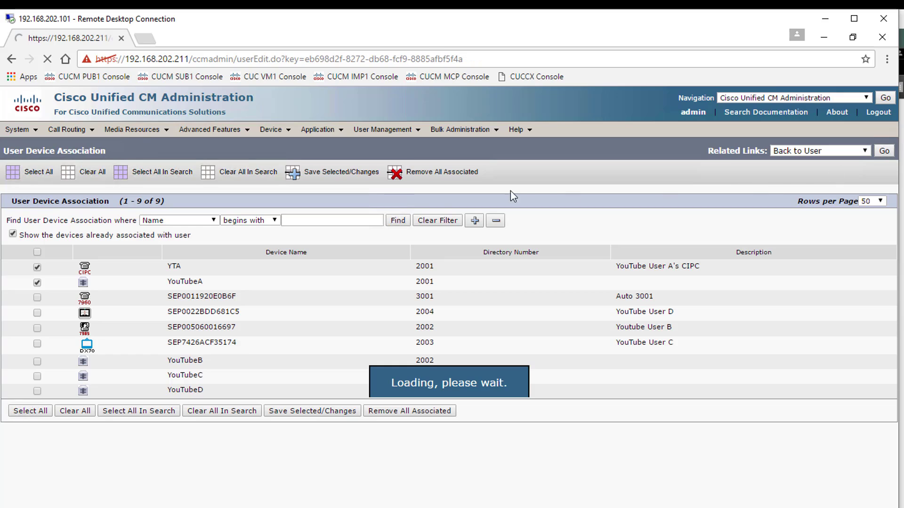
{"action": "left_click", "coordinate": [17, 175]}
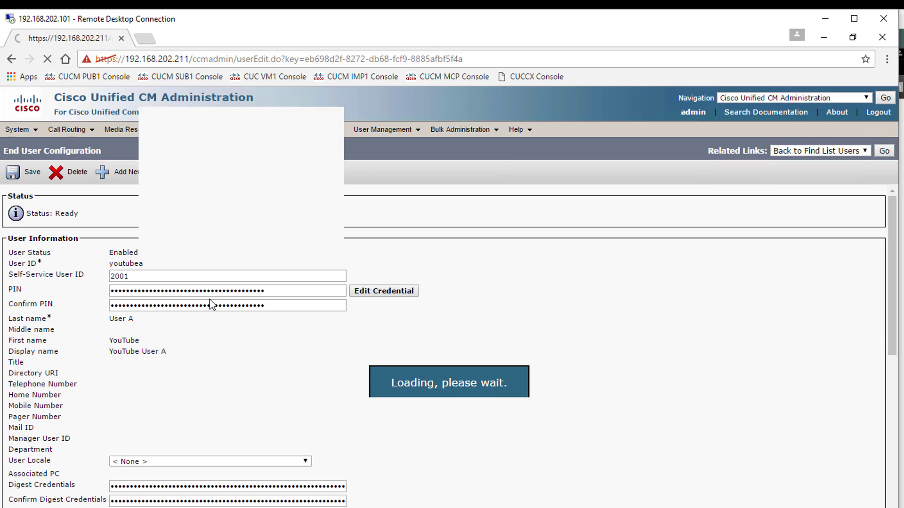
{"action": "scroll", "coordinate": [244, 329], "scroll_direction": "down", "scroll_amount": 10}
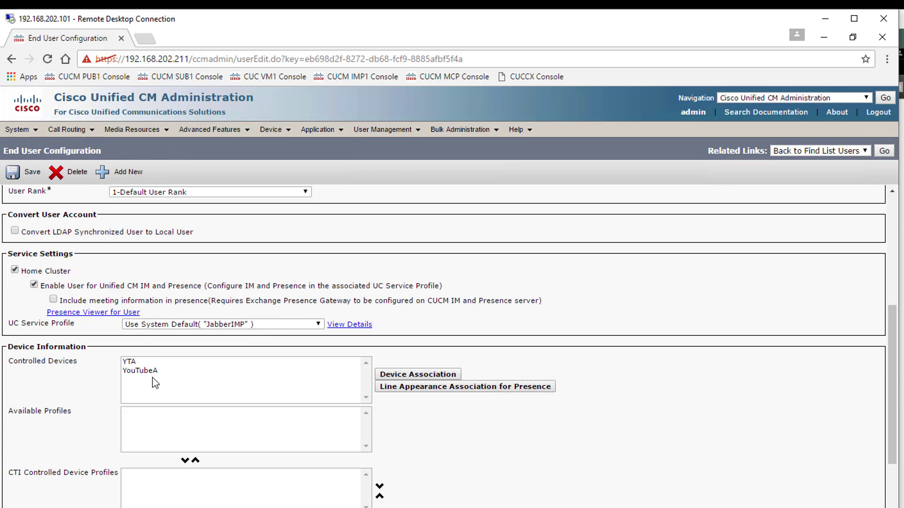
{"action": "scroll", "coordinate": [154, 383], "scroll_direction": "down", "scroll_amount": 4}
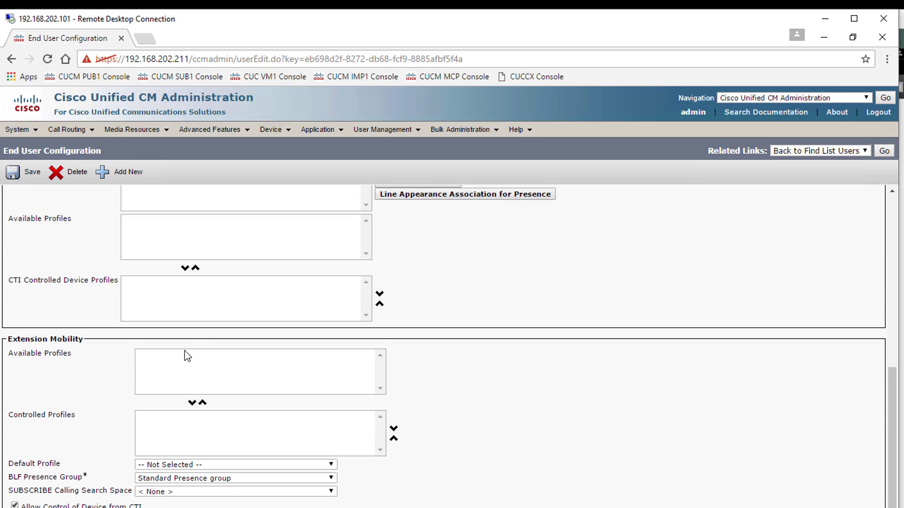
{"action": "scroll", "coordinate": [187, 356], "scroll_direction": "down", "scroll_amount": 9}
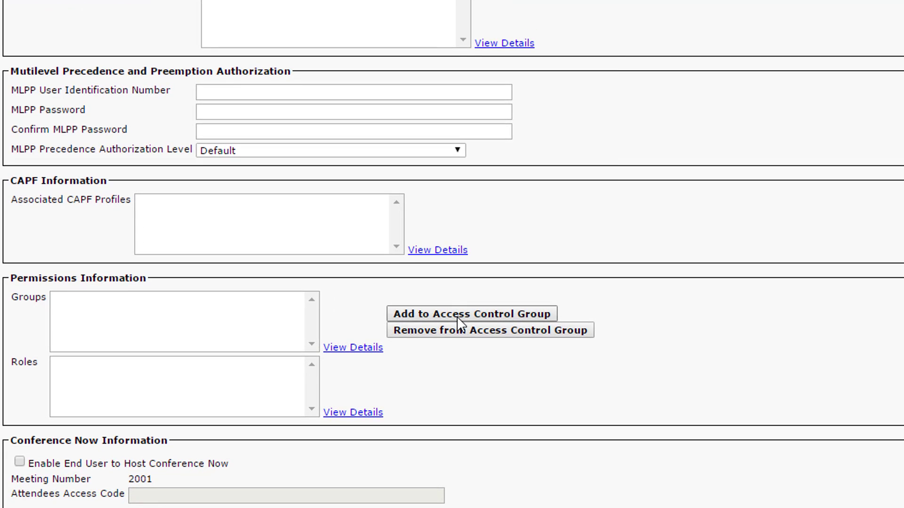
- Add user A to Standard CCM End Users and Standard CTI Enabled, save, and return to Find List Users
{"action": "left_click", "coordinate": [344, 507]}
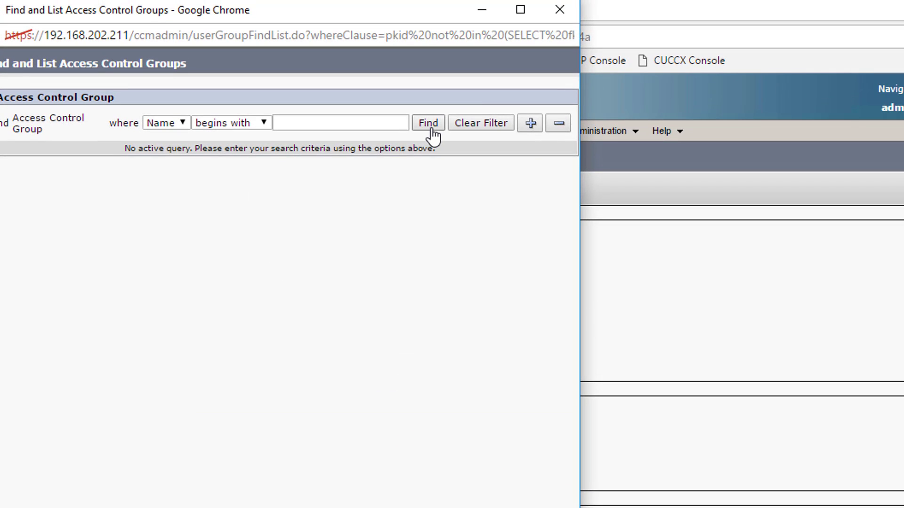
{"action": "left_click", "coordinate": [427, 123]}
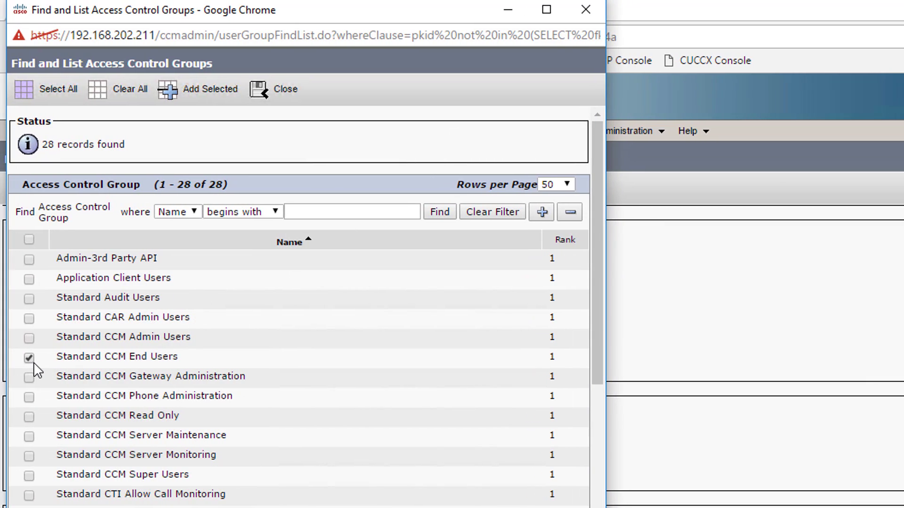
{"action": "scroll", "coordinate": [57, 372], "scroll_direction": "down", "scroll_amount": 2}
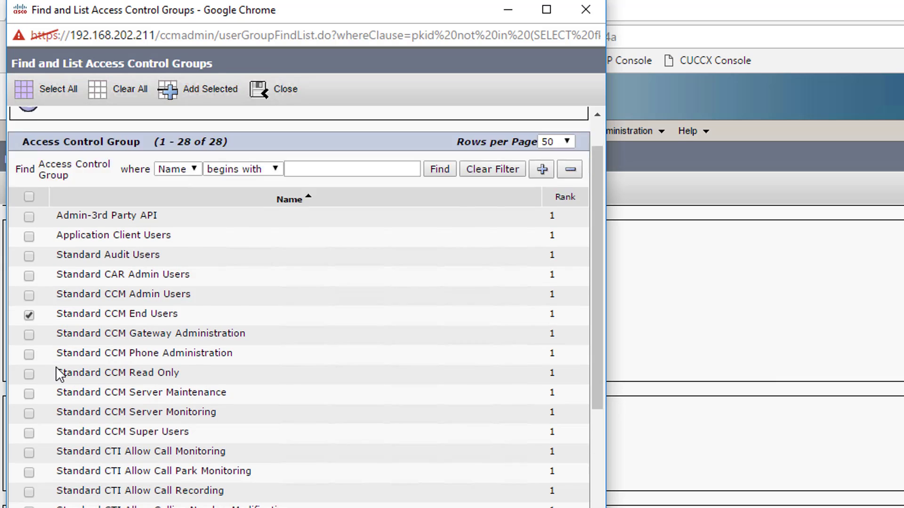
{"action": "scroll", "coordinate": [58, 372], "scroll_direction": "down", "scroll_amount": 2}
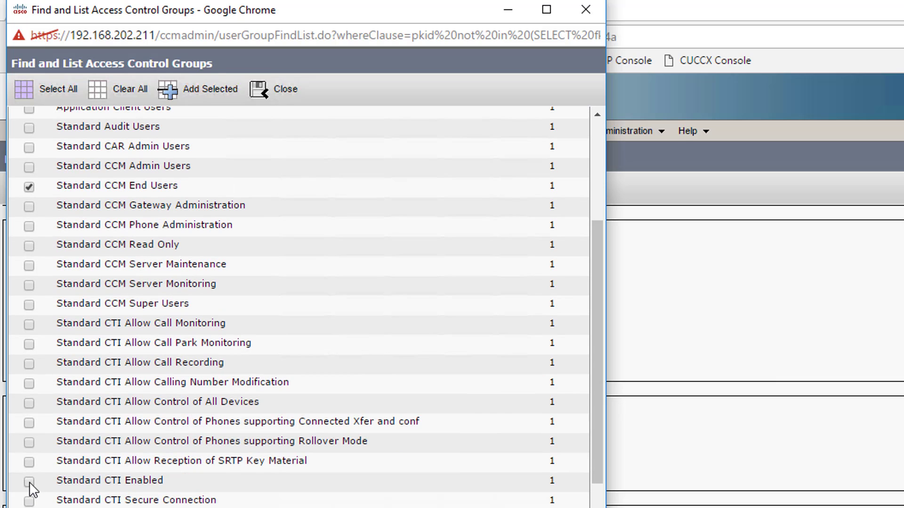
{"action": "left_click", "coordinate": [28, 481]}
{"action": "left_click", "coordinate": [205, 90]}
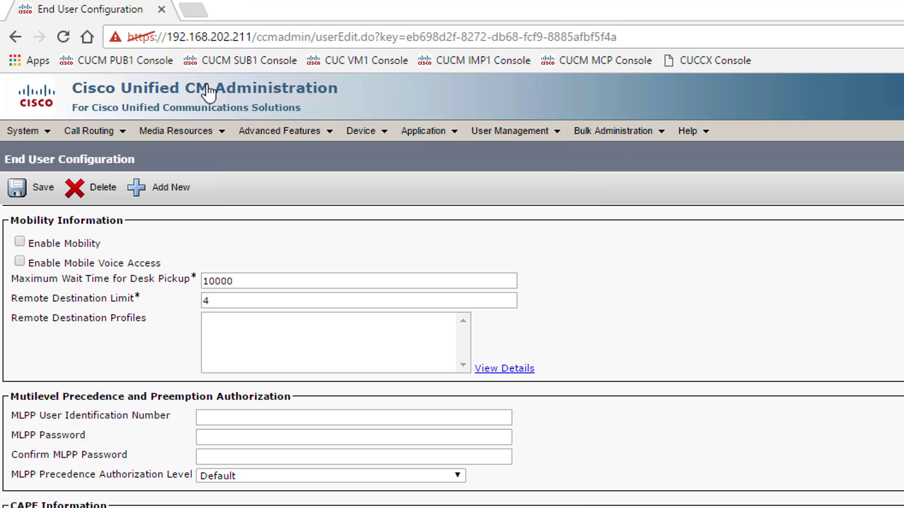
{"action": "left_click", "coordinate": [44, 188]}
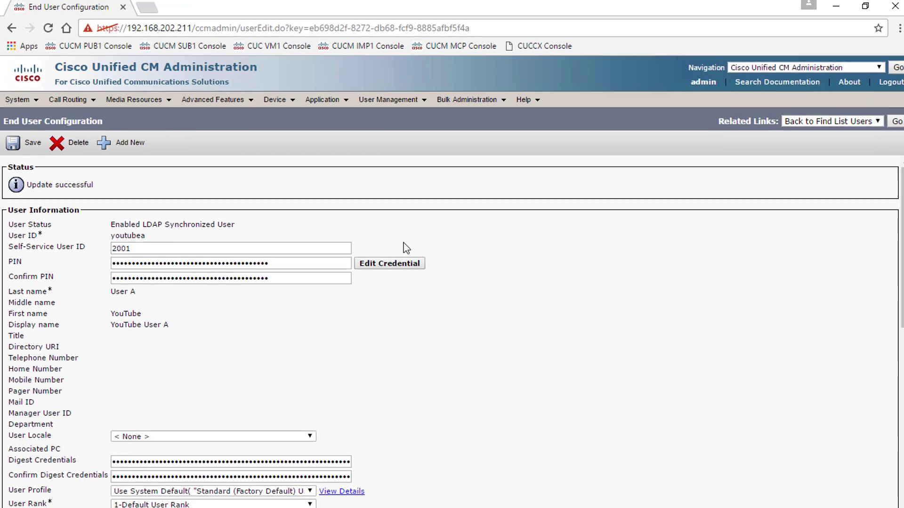
{"action": "left_click", "coordinate": [886, 120]}
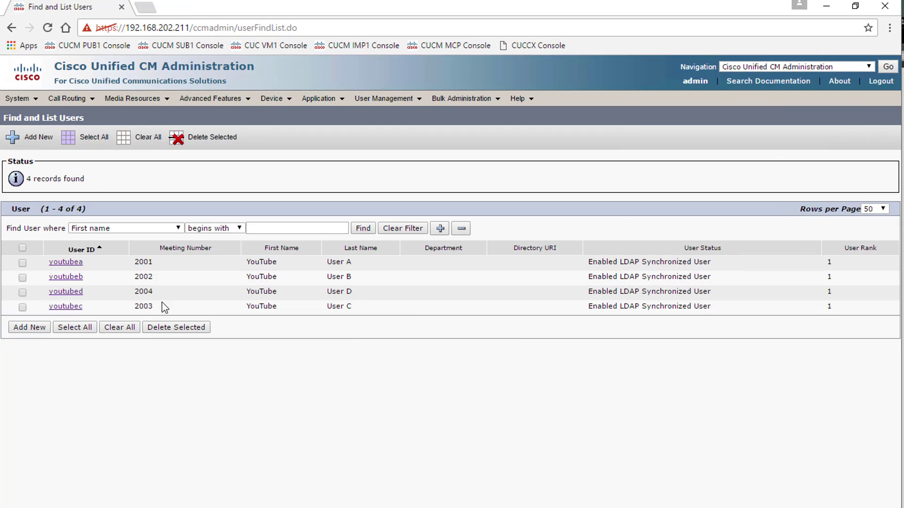
- Open youtubeb's user page, enable Unified CM IM and Presence, and save
{"action": "left_click", "coordinate": [73, 278]}
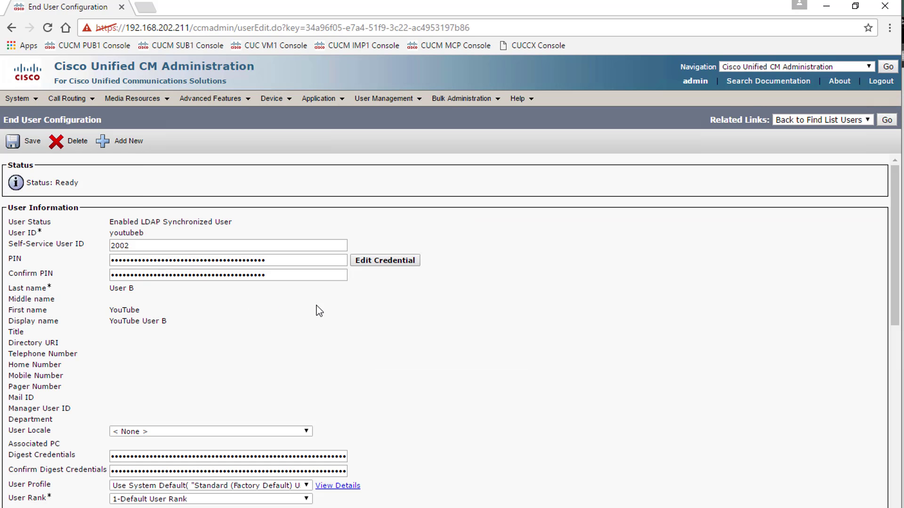
{"action": "scroll", "coordinate": [97, 419], "scroll_direction": "down", "scroll_amount": 3}
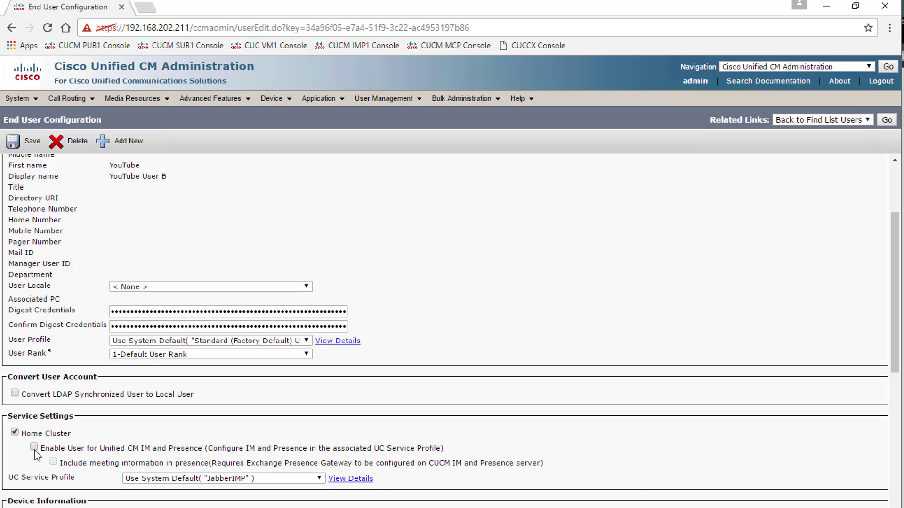
{"action": "left_click", "coordinate": [34, 447]}
{"action": "left_click", "coordinate": [13, 142]}
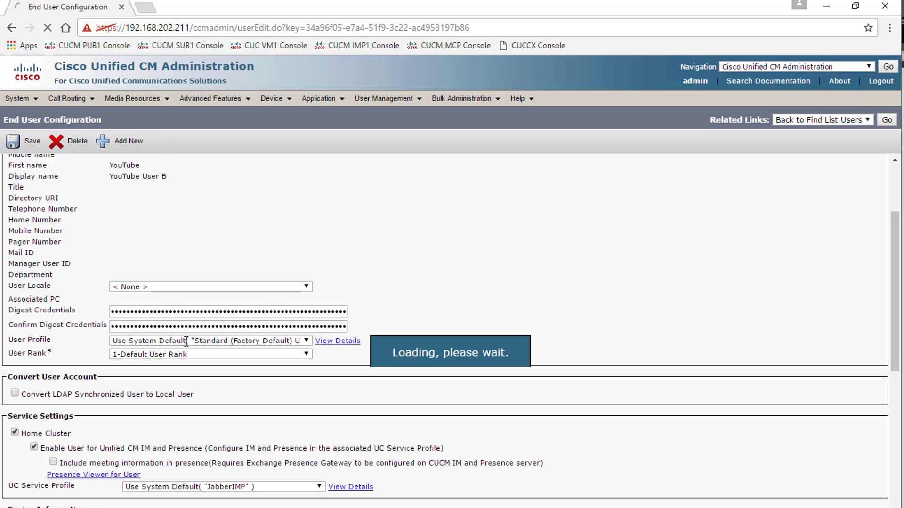
- Associate the YouTubeB device with user B and save the user configuration
{"action": "scroll", "coordinate": [202, 363], "scroll_direction": "down", "scroll_amount": 6}
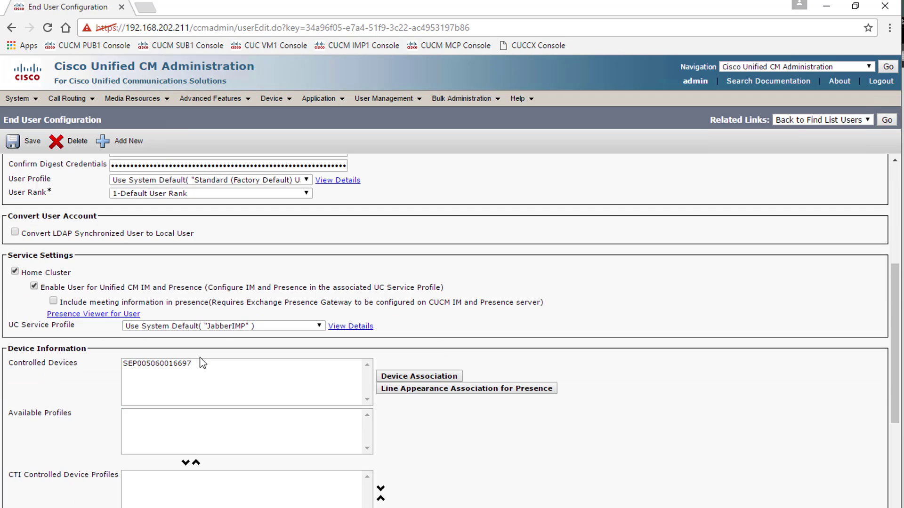
{"action": "left_click", "coordinate": [386, 377]}
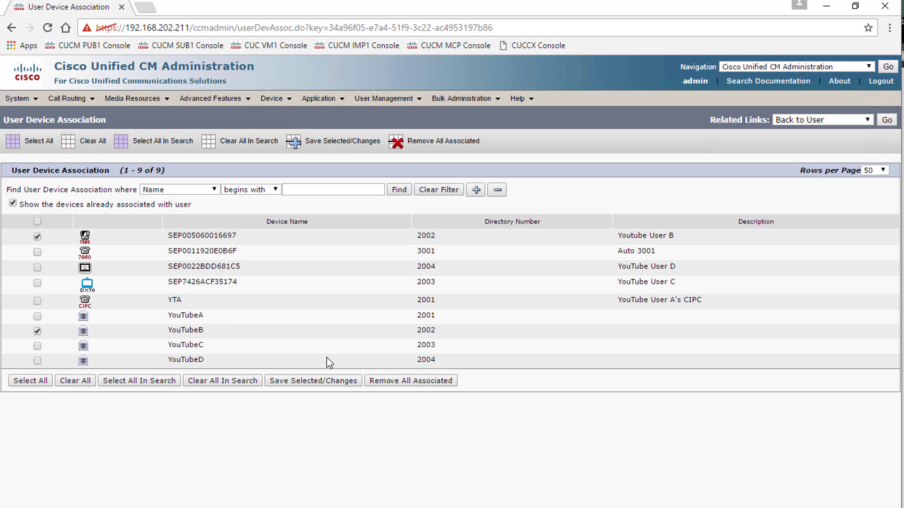
{"action": "left_click", "coordinate": [333, 387]}
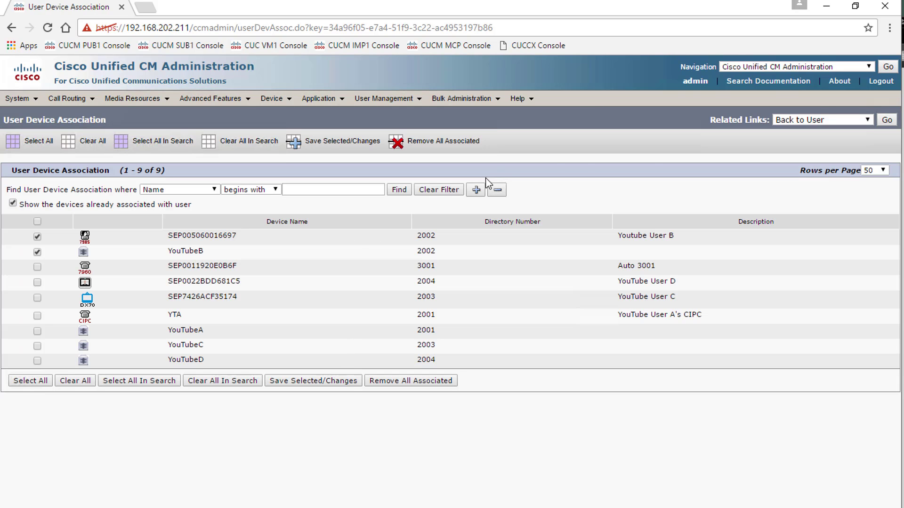
{"action": "left_click", "coordinate": [884, 120]}
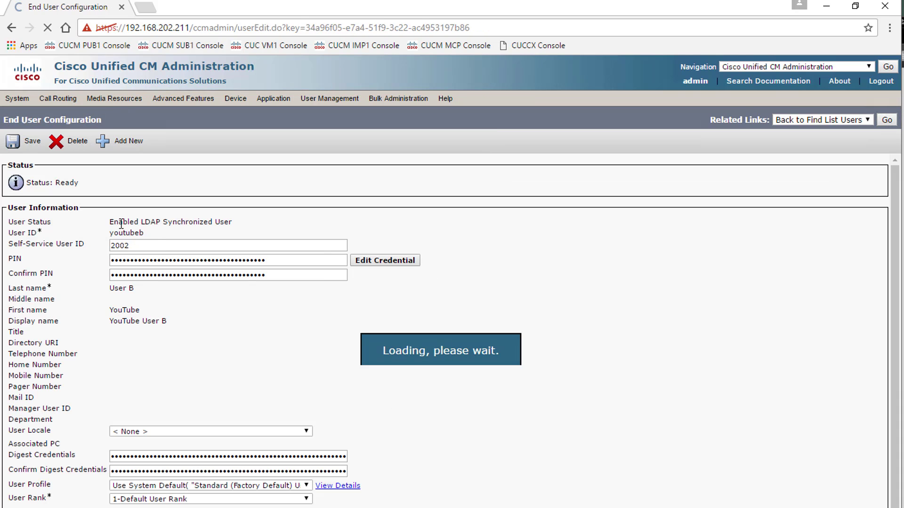
{"action": "left_click", "coordinate": [29, 143]}
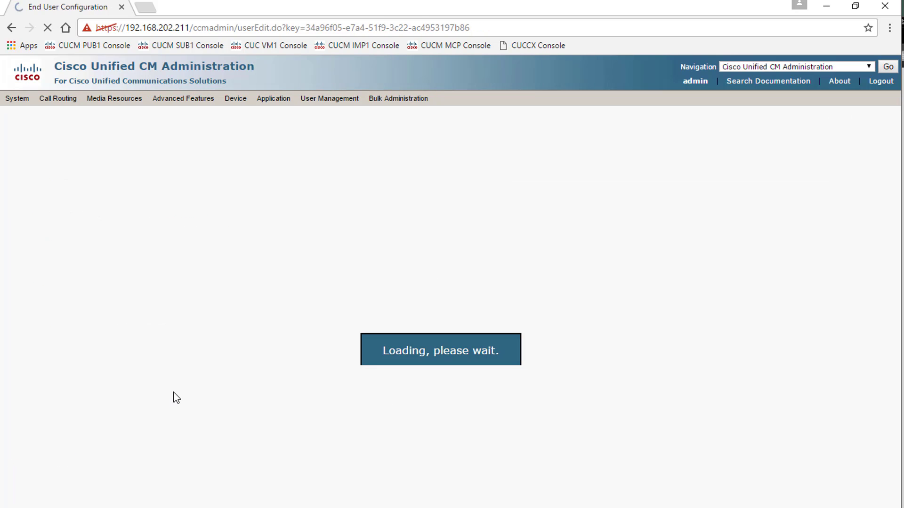
{"action": "scroll", "coordinate": [169, 377], "scroll_direction": "down", "scroll_amount": 15}
{"action": "scroll", "coordinate": [162, 355], "scroll_direction": "down", "scroll_amount": 5}
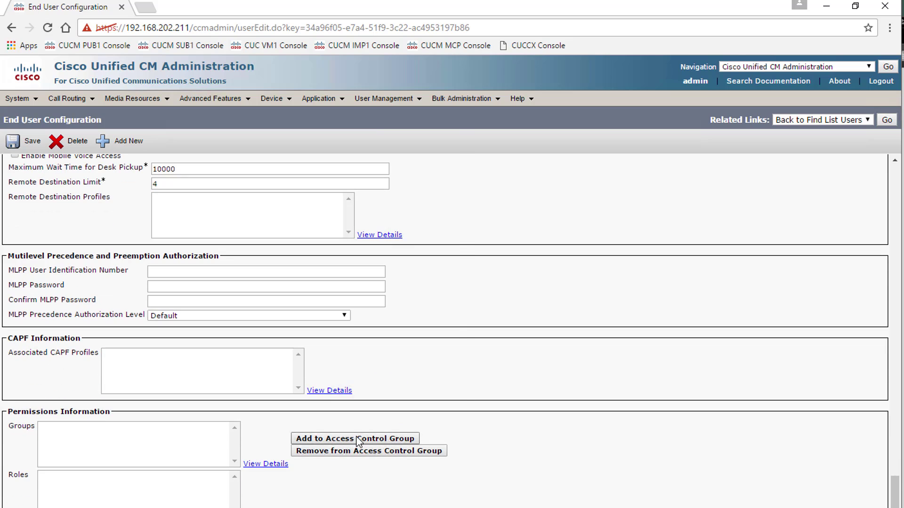
- Add Standard CCM End Users and Standard CTI Enabled groups to user B and save
{"action": "left_click", "coordinate": [358, 440]}
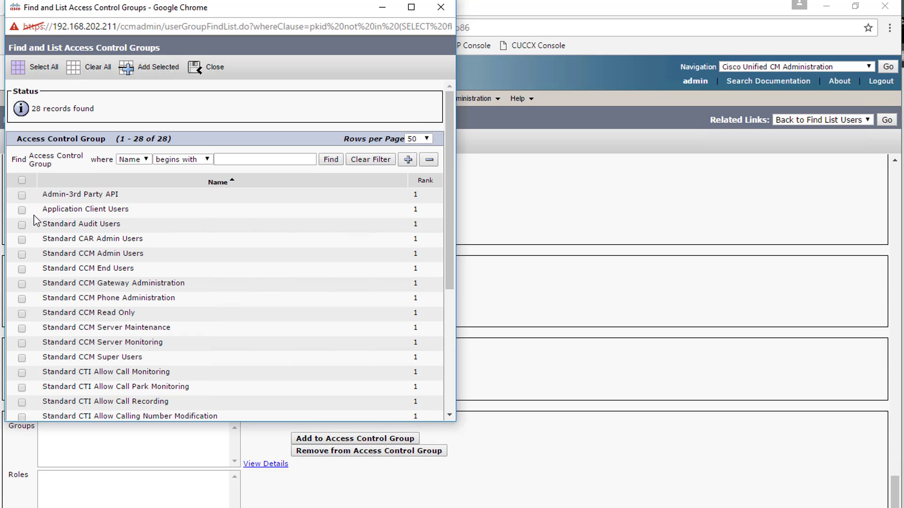
{"action": "left_click", "coordinate": [22, 269]}
{"action": "scroll", "coordinate": [47, 296], "scroll_direction": "down", "scroll_amount": 3}
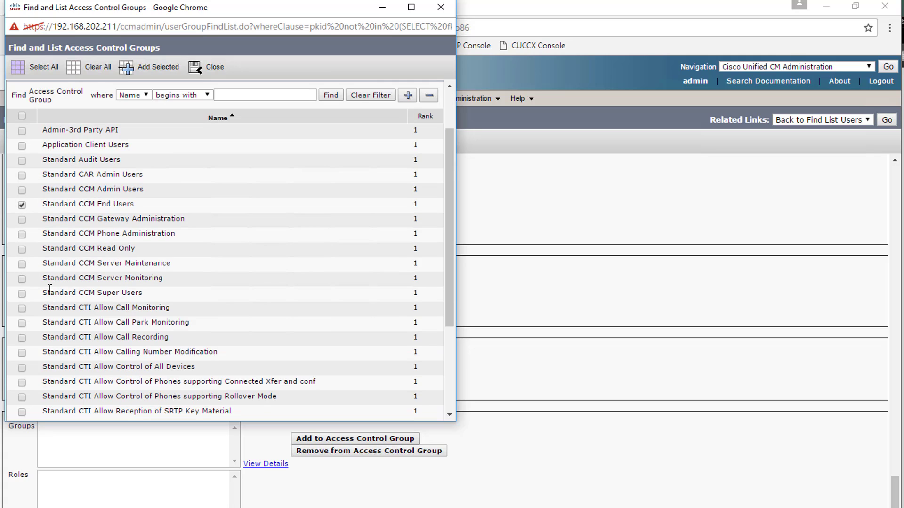
{"action": "left_click", "coordinate": [24, 348]}
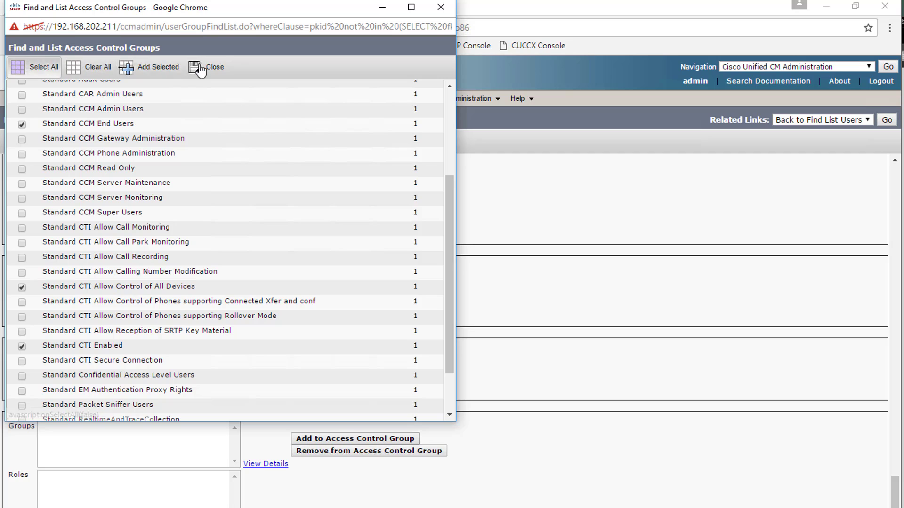
{"action": "left_click", "coordinate": [137, 68]}
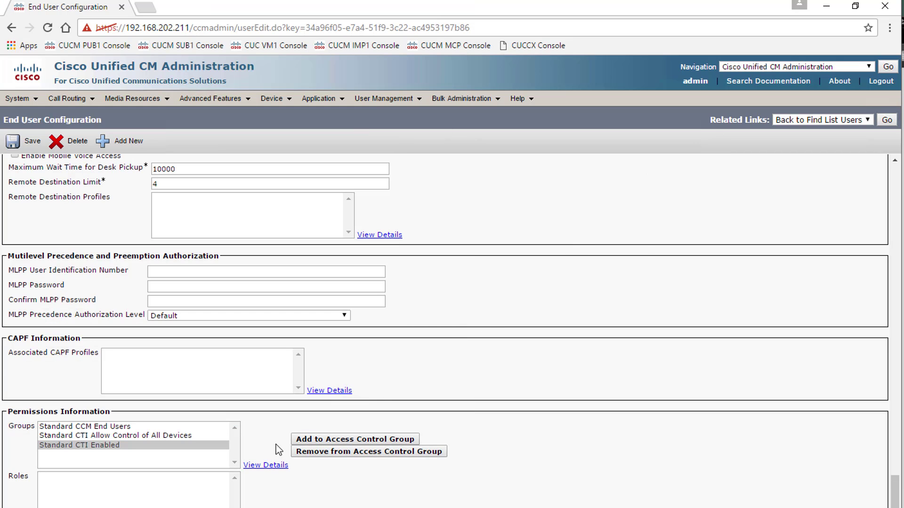
{"action": "left_click", "coordinate": [24, 141]}
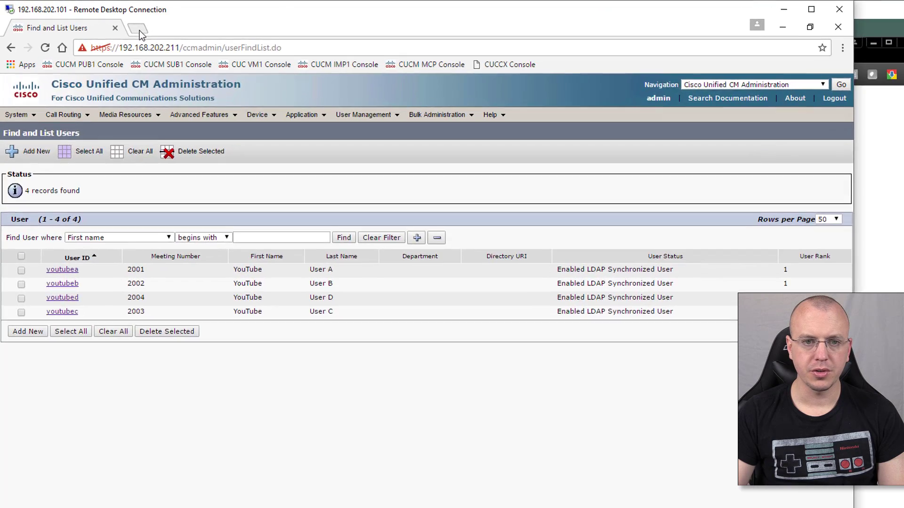
- Open a new tab with the IM and Presence administration console at 192.168.202.214
{"action": "left_click", "coordinate": [106, 22]}
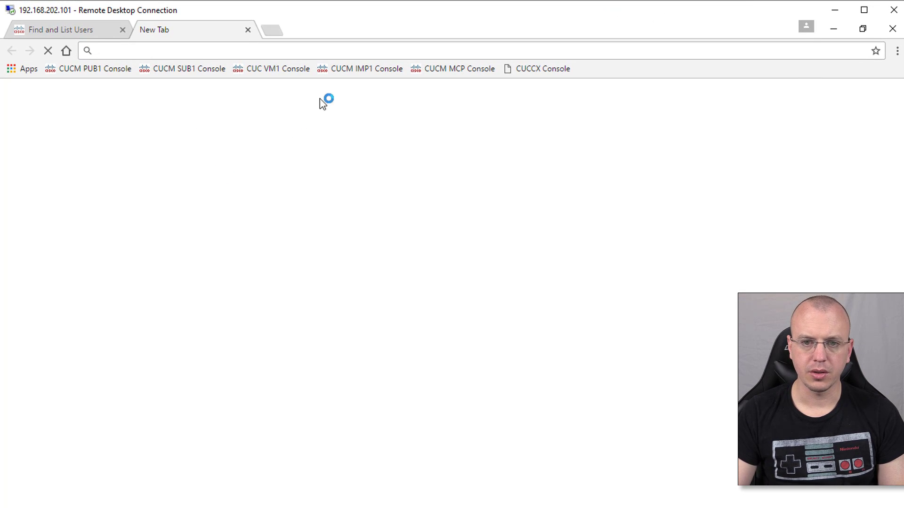
{"action": "left_click", "coordinate": [444, 70]}
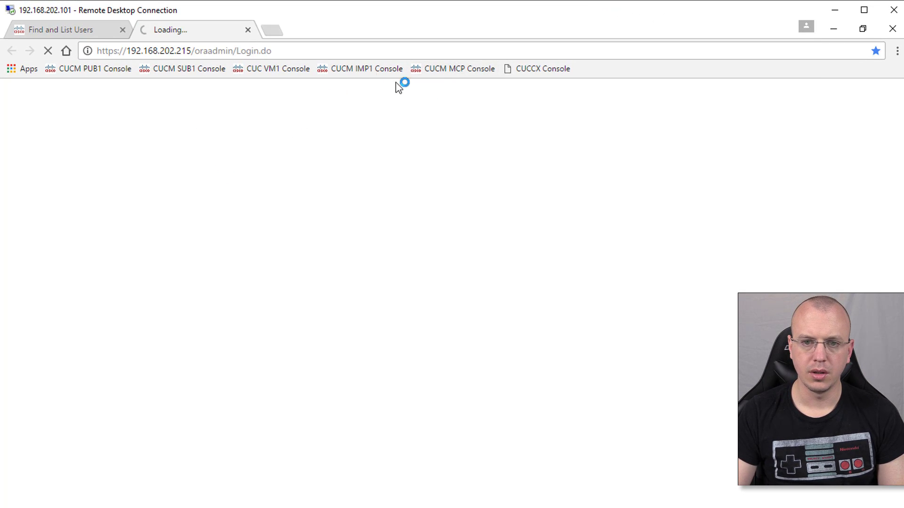
{"action": "left_click", "coordinate": [366, 68]}
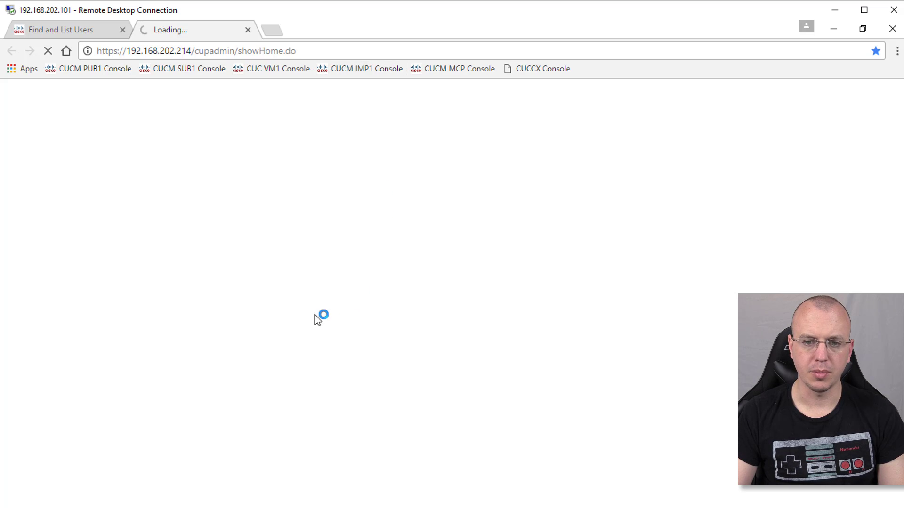
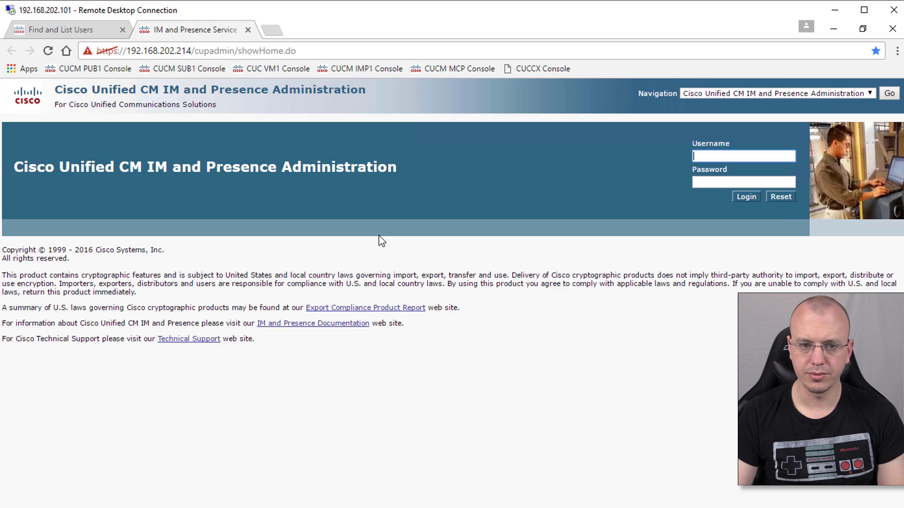
- Log in to IM and Presence Administration with the admin username and its password
{"action": "type", "text": "admin"}
{"action": "key", "text": "Tab"}
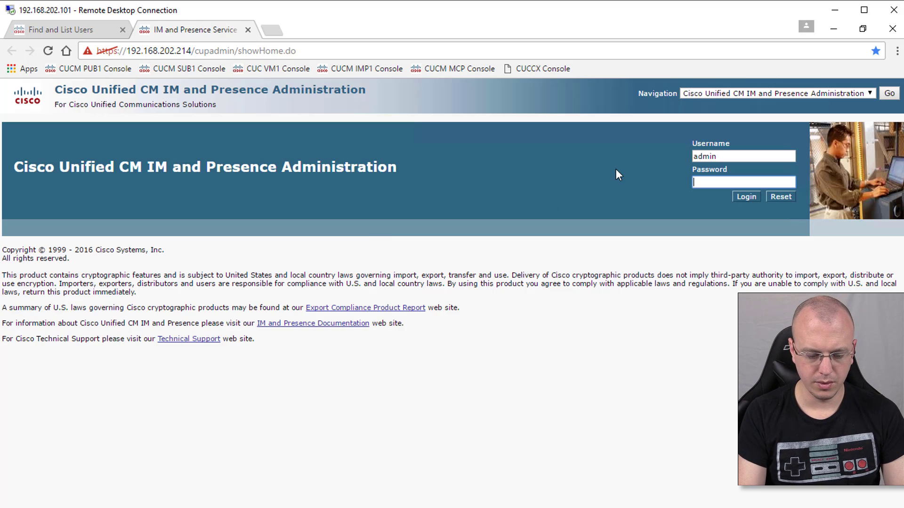
{"action": "type", "text": "***"}
{"action": "type", "text": "123"}
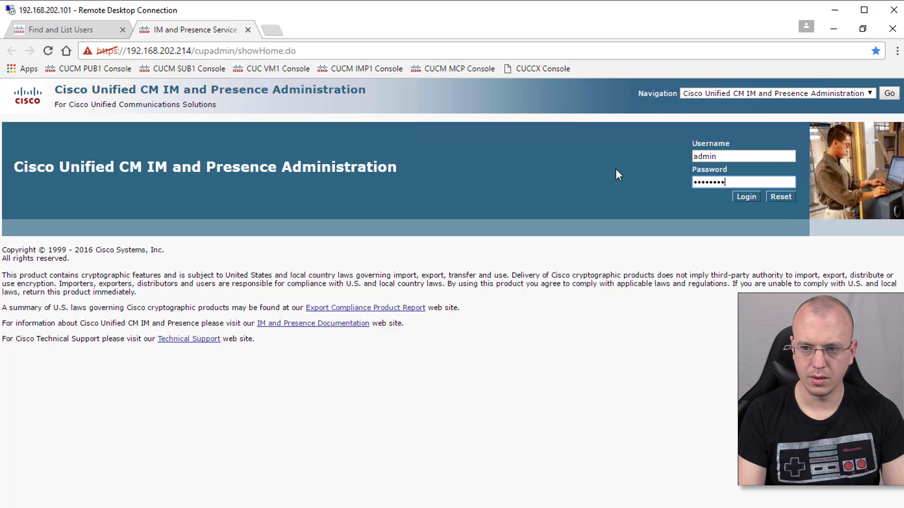
{"action": "key", "text": "Return"}
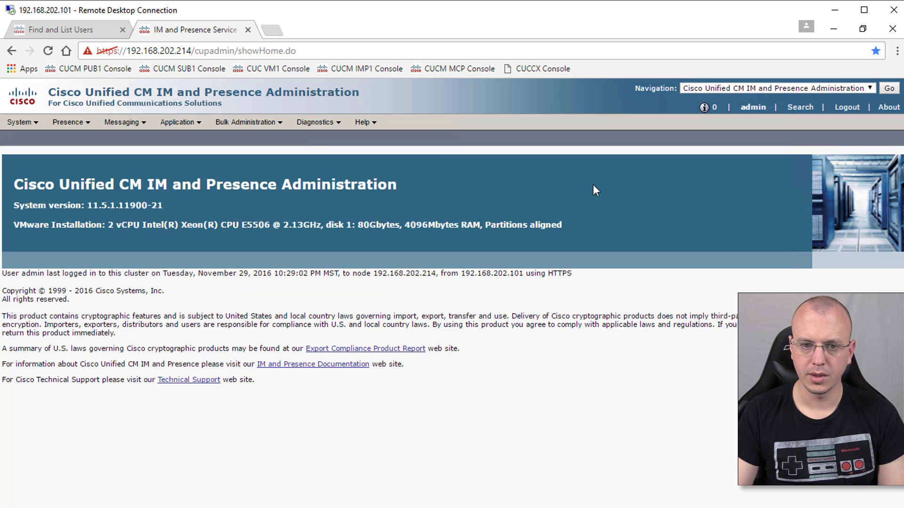
- Run Diagnostics > System Troubleshooter and review results down to the XCP Connection Manager warning
{"action": "mouse_move", "coordinate": [314, 122]}
{"action": "left_click", "coordinate": [346, 152]}
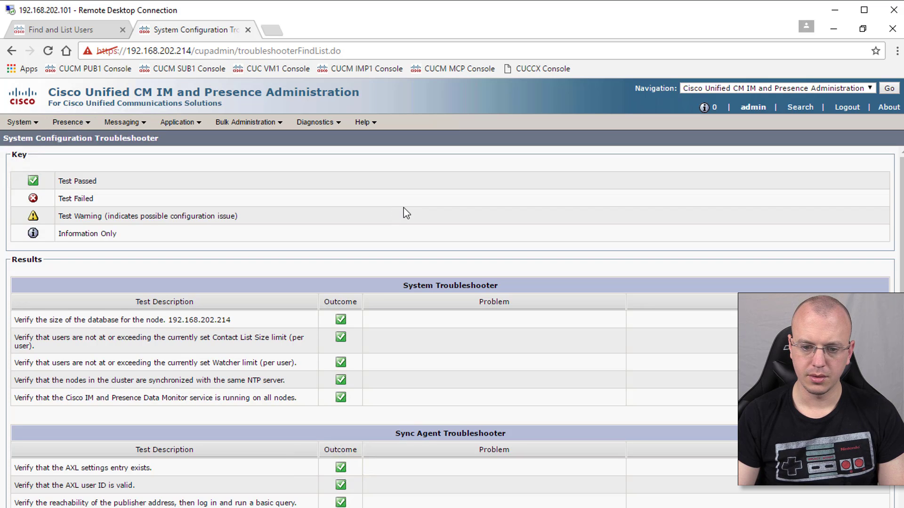
{"action": "scroll", "coordinate": [404, 213], "scroll_direction": "down", "scroll_amount": 2}
{"action": "scroll", "coordinate": [403, 209], "scroll_direction": "down", "scroll_amount": 1}
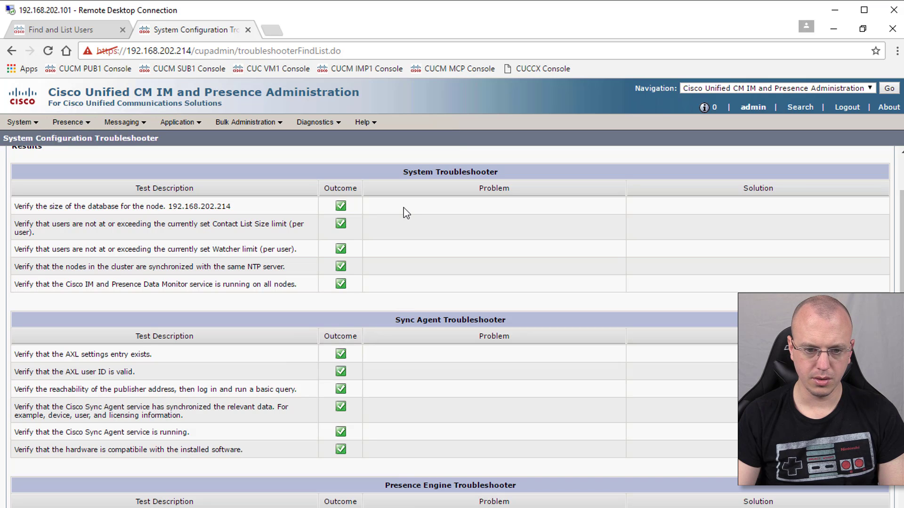
{"action": "scroll", "coordinate": [404, 207], "scroll_direction": "down", "scroll_amount": 6}
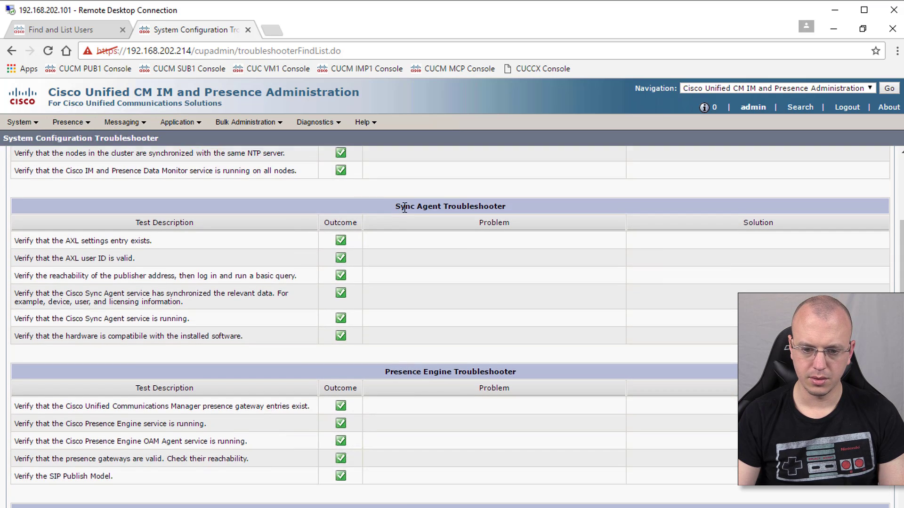
{"action": "scroll", "coordinate": [404, 208], "scroll_direction": "down", "scroll_amount": 3}
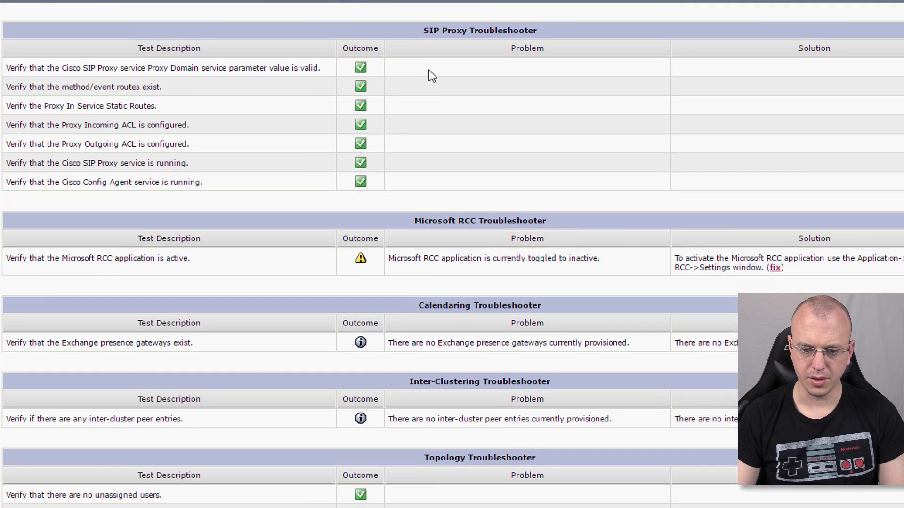
{"action": "scroll", "coordinate": [428, 70], "scroll_direction": "down", "scroll_amount": 6}
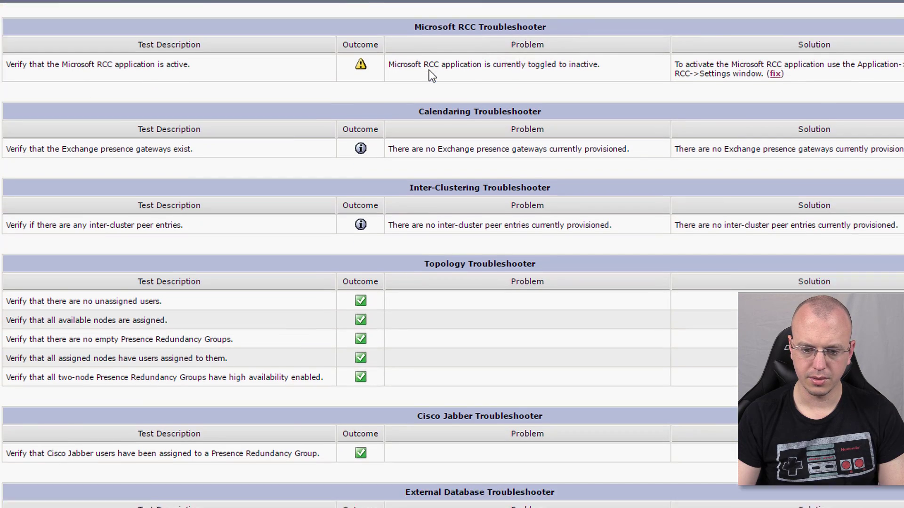
{"action": "scroll", "coordinate": [428, 70], "scroll_direction": "down", "scroll_amount": 3}
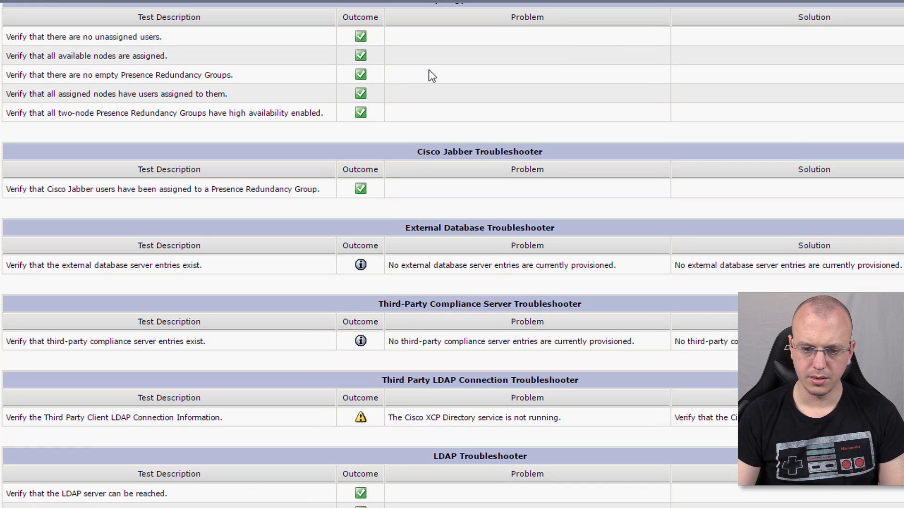
{"action": "scroll", "coordinate": [428, 70], "scroll_direction": "down", "scroll_amount": 3}
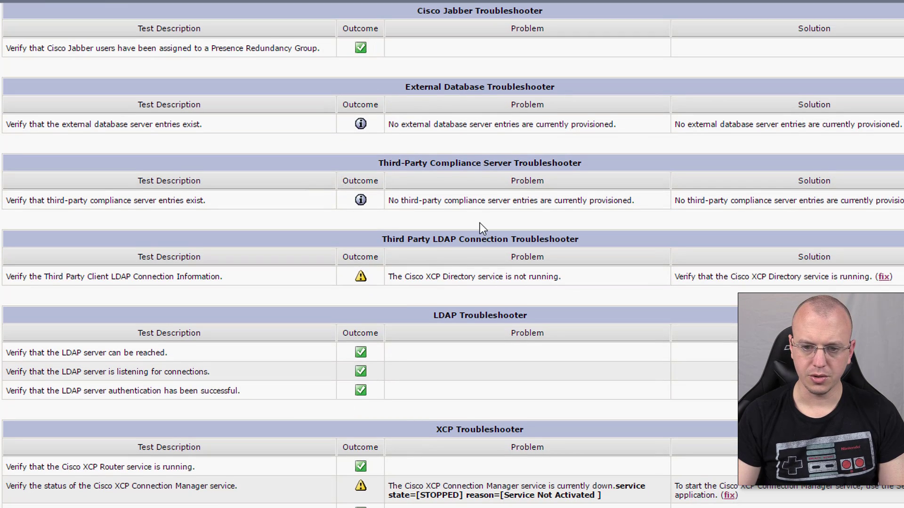
{"action": "scroll", "coordinate": [470, 238], "scroll_direction": "down", "scroll_amount": 2}
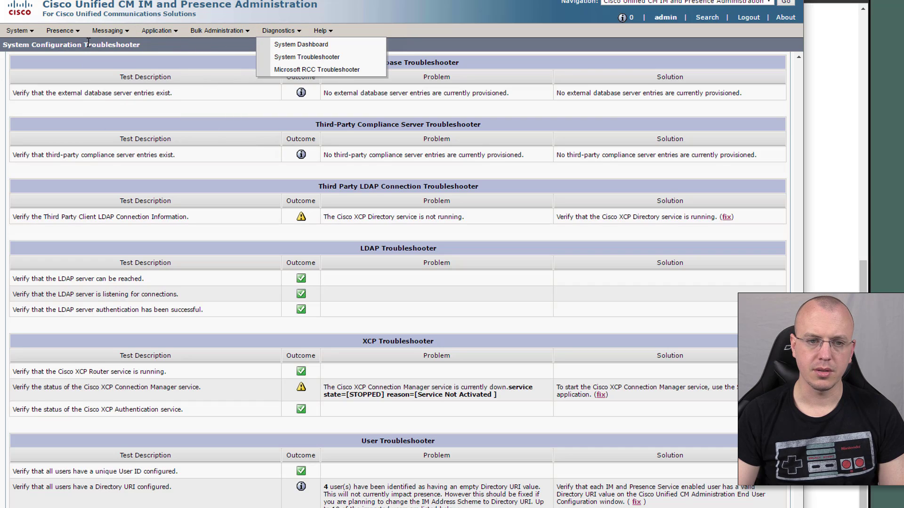
- Switch to the Cisco Unified IM and Presence Serviceability application
{"action": "left_click", "coordinate": [716, 2]}
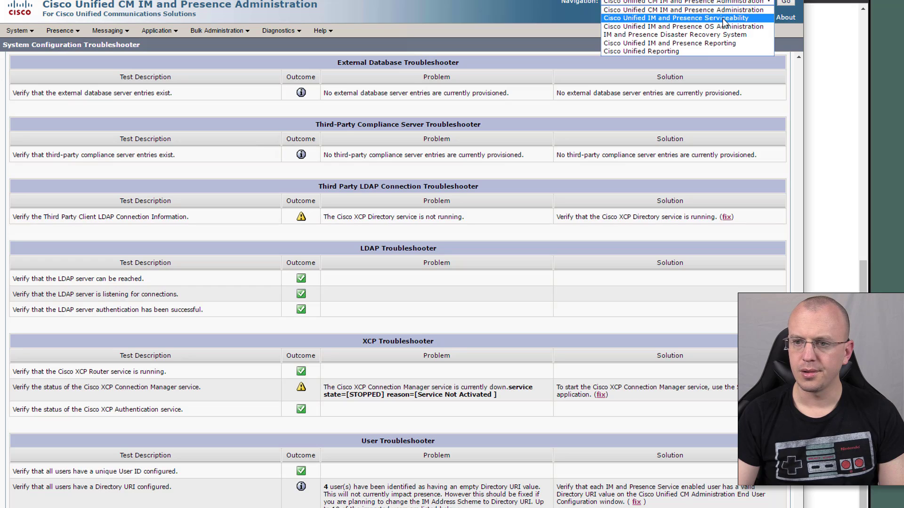
{"action": "left_click", "coordinate": [723, 18]}
{"action": "left_click", "coordinate": [784, 2]}
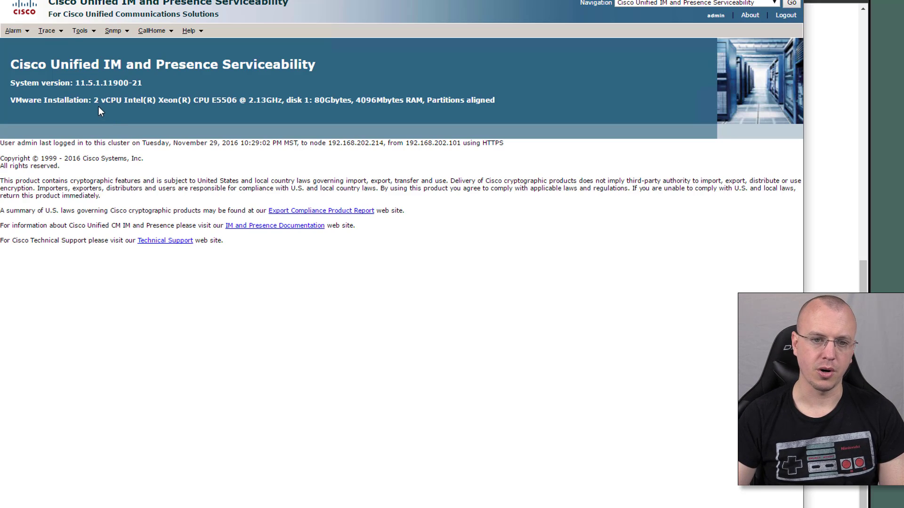
- Open Tools > Service Activation and load services for server 192.168.202.214
{"action": "left_click", "coordinate": [80, 31]}
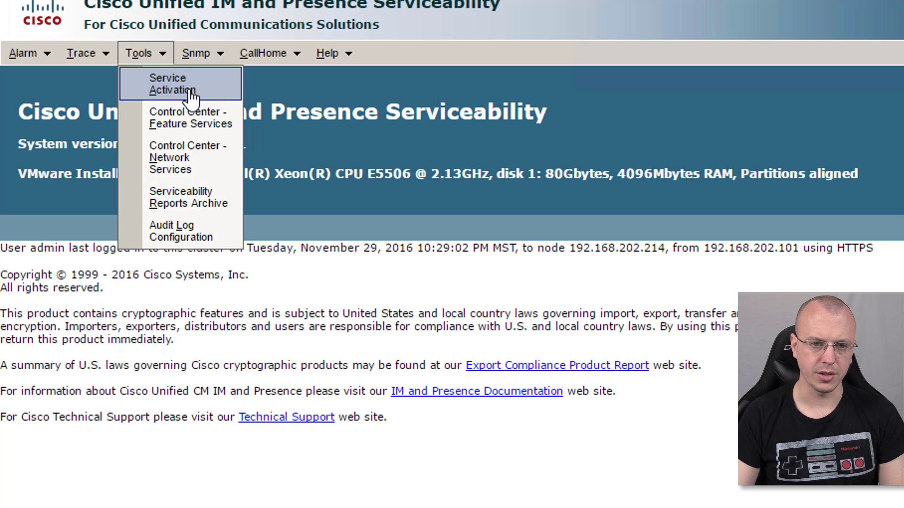
{"action": "left_click", "coordinate": [191, 94]}
{"action": "left_click", "coordinate": [168, 143]}
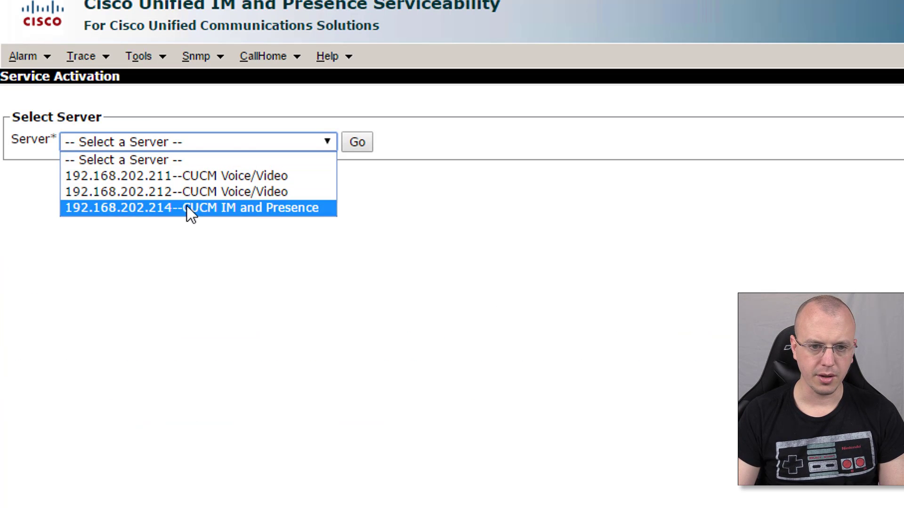
{"action": "left_click", "coordinate": [190, 207]}
{"action": "left_click", "coordinate": [358, 143]}
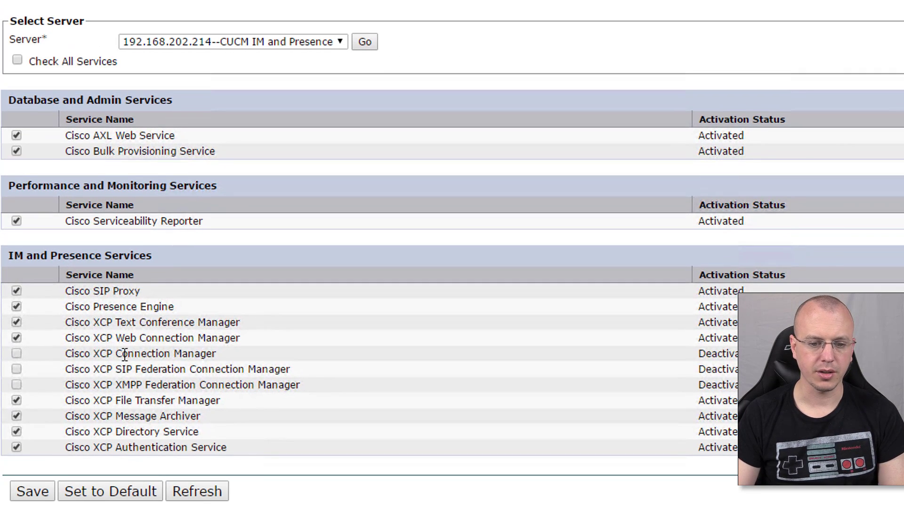
- Activate Cisco XCP Connection Manager, deactivate XCP File Transfer Manager, and save
{"action": "left_click", "coordinate": [17, 354]}
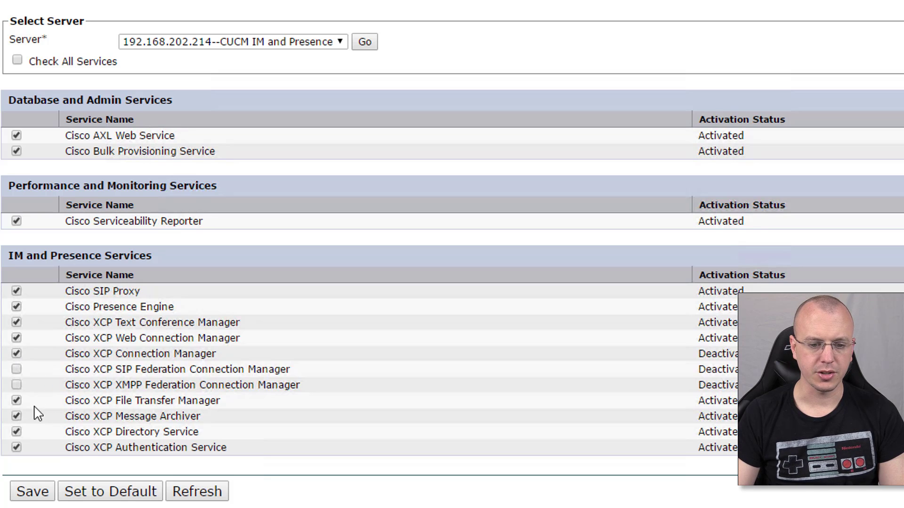
{"action": "left_click", "coordinate": [16, 401]}
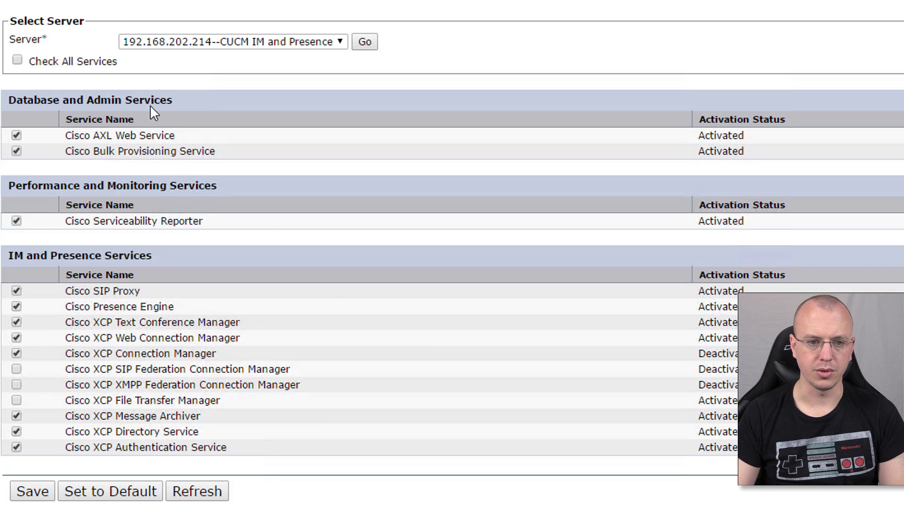
{"action": "scroll", "coordinate": [151, 111], "scroll_direction": "up", "scroll_amount": 4}
{"action": "left_click", "coordinate": [41, 94]}
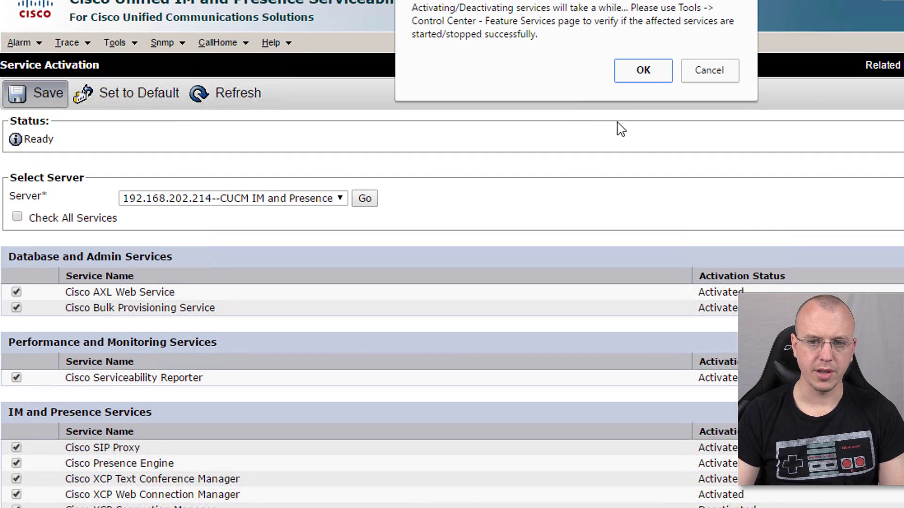
{"action": "left_click", "coordinate": [649, 78]}
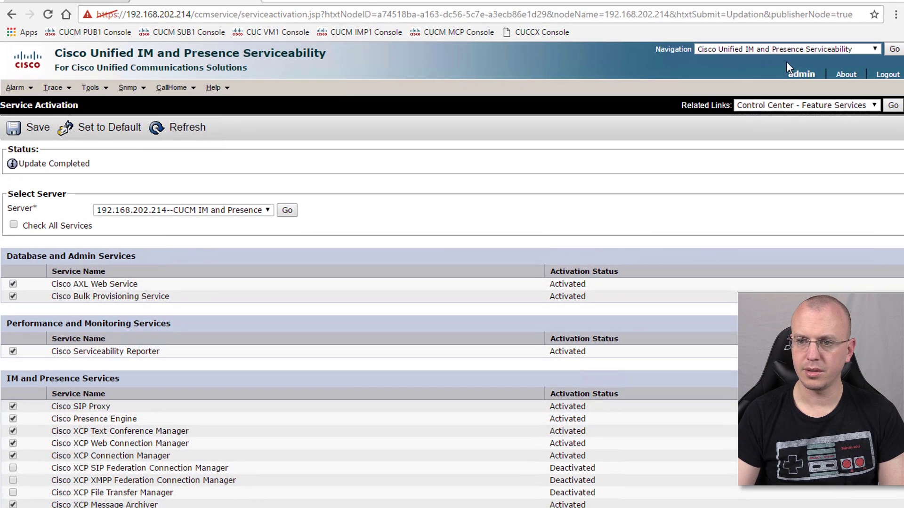
- Navigate back to Cisco Unified CM IM and Presence Administration
{"action": "left_click", "coordinate": [785, 50]}
{"action": "left_click", "coordinate": [835, 59]}
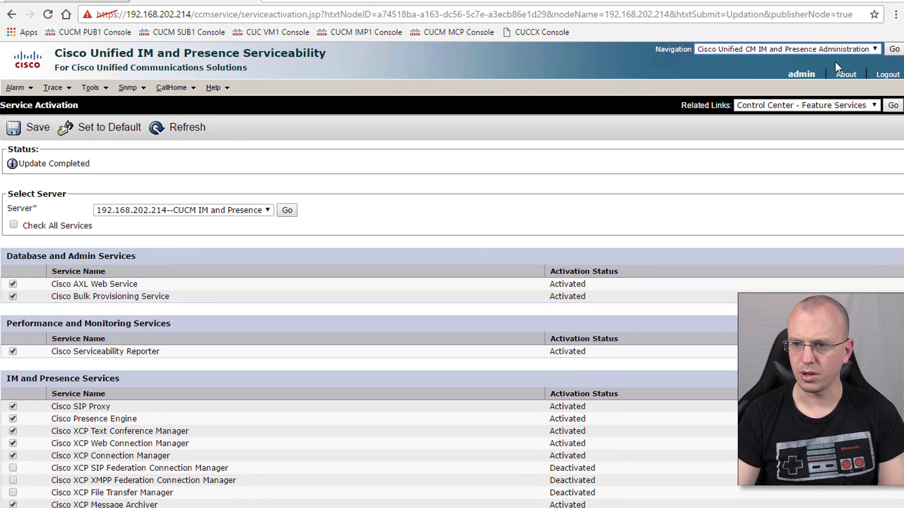
{"action": "left_click", "coordinate": [893, 49]}
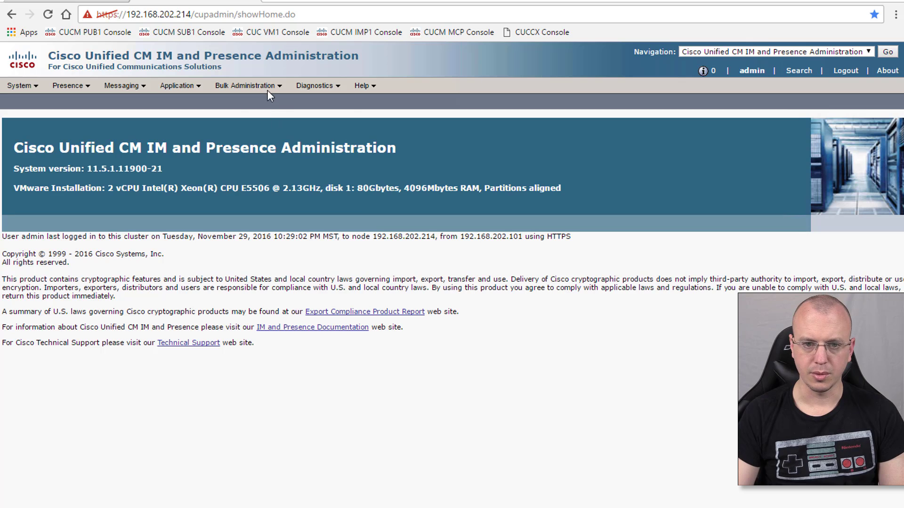
- Rerun the System Troubleshooter and confirm XCP Connection Manager now passes, leaving only the Directory warning
{"action": "mouse_move", "coordinate": [260, 88]}
{"action": "mouse_move", "coordinate": [300, 92]}
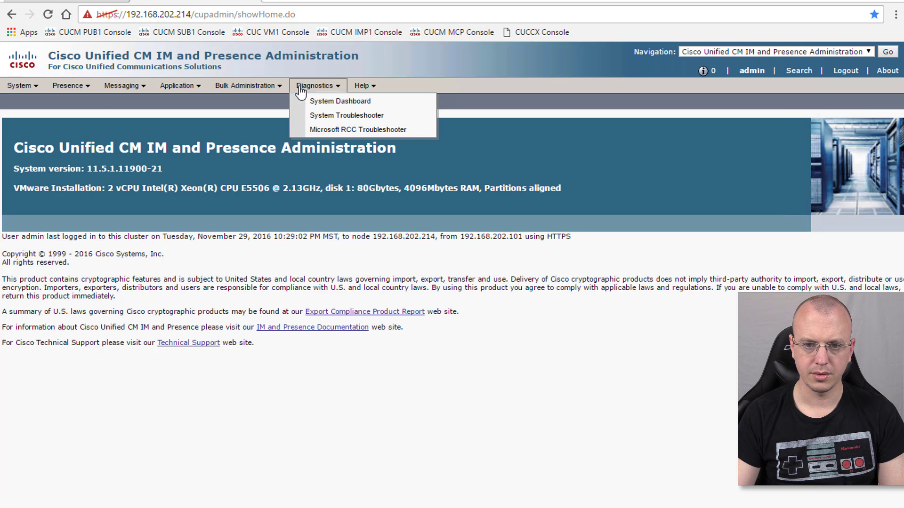
{"action": "left_click", "coordinate": [314, 116]}
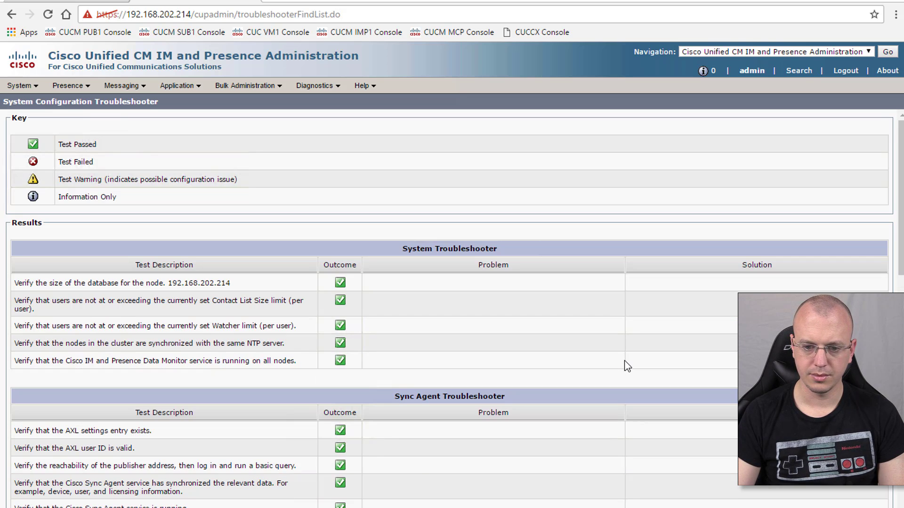
{"action": "scroll", "coordinate": [627, 366], "scroll_direction": "down", "scroll_amount": 8}
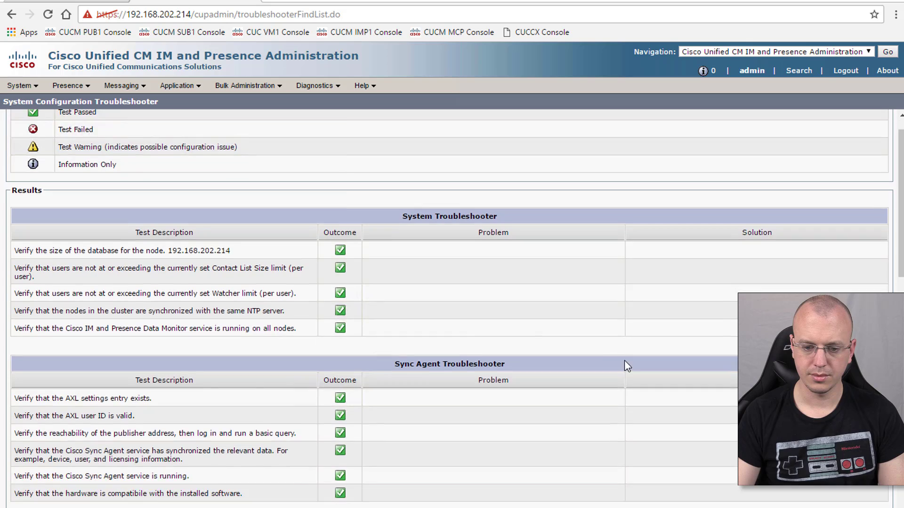
{"action": "scroll", "coordinate": [626, 366], "scroll_direction": "down", "scroll_amount": 6}
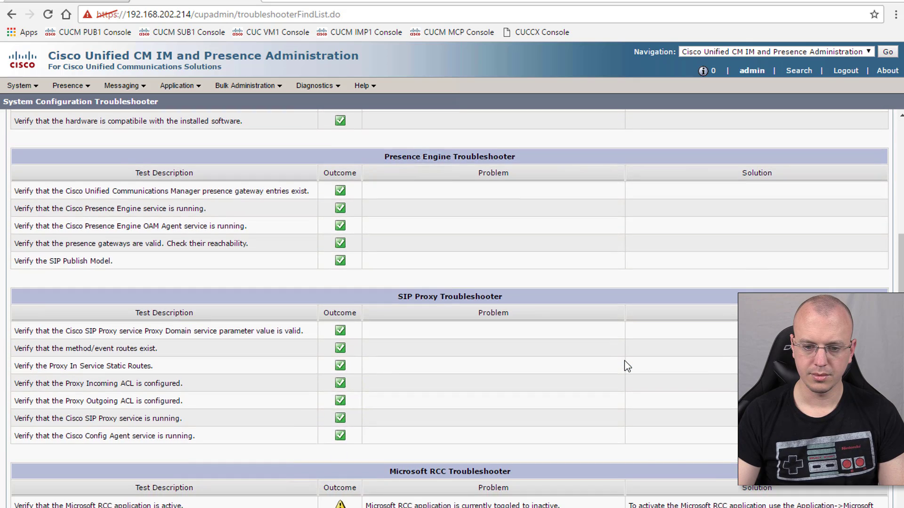
{"action": "scroll", "coordinate": [624, 361], "scroll_direction": "down", "scroll_amount": 7}
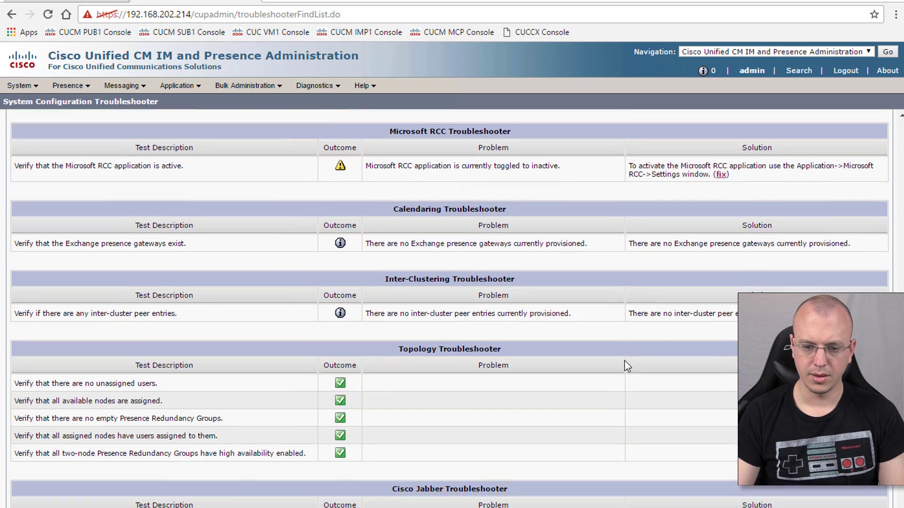
{"action": "scroll", "coordinate": [627, 366], "scroll_direction": "down", "scroll_amount": 4}
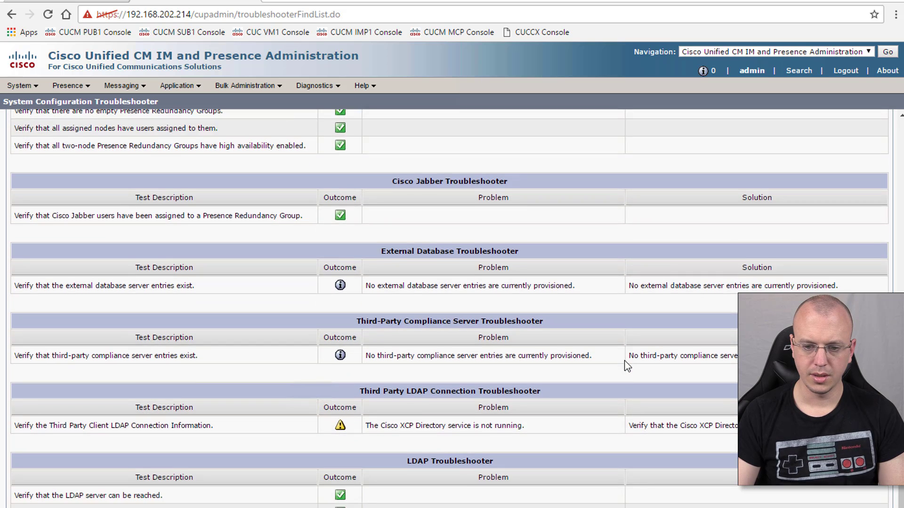
{"action": "scroll", "coordinate": [380, 357], "scroll_direction": "down", "scroll_amount": 2}
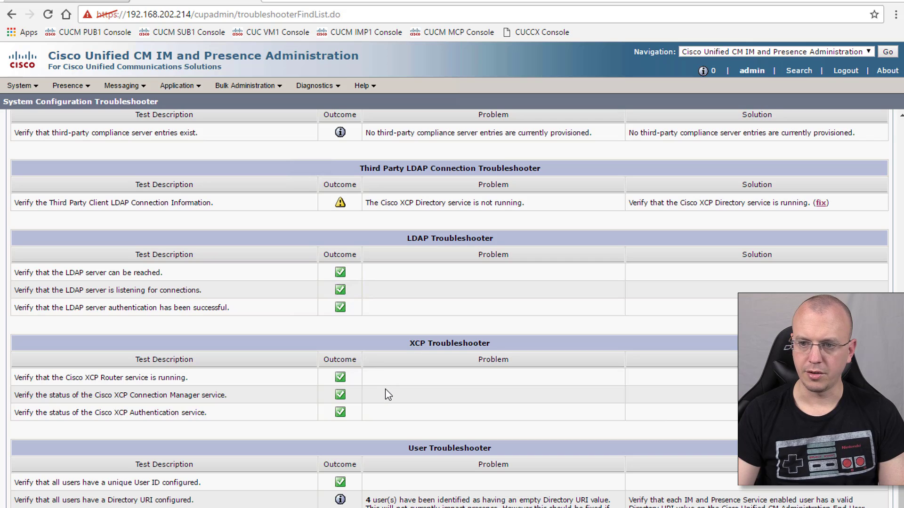
{"action": "scroll", "coordinate": [385, 389], "scroll_direction": "up", "scroll_amount": 20}
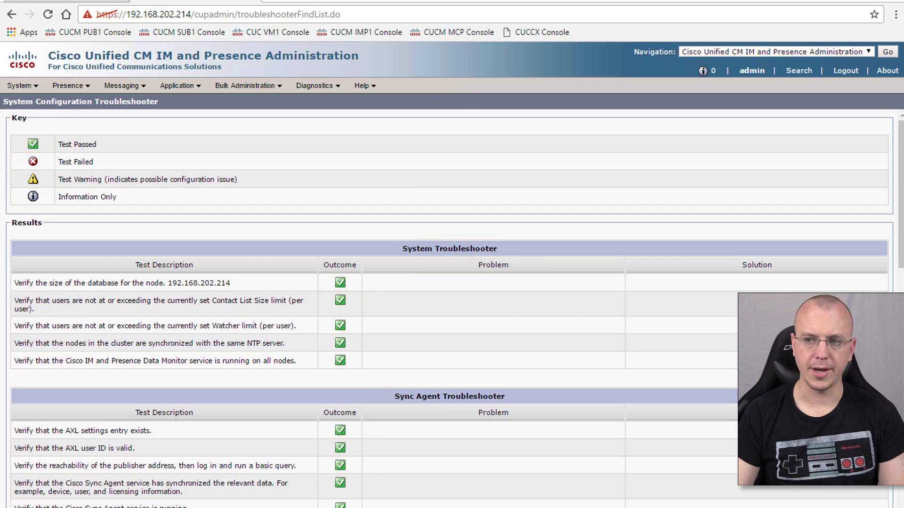
- Minimize the browser and launch Cisco Jabber from the desktop
{"action": "left_click", "coordinate": [841, 2]}
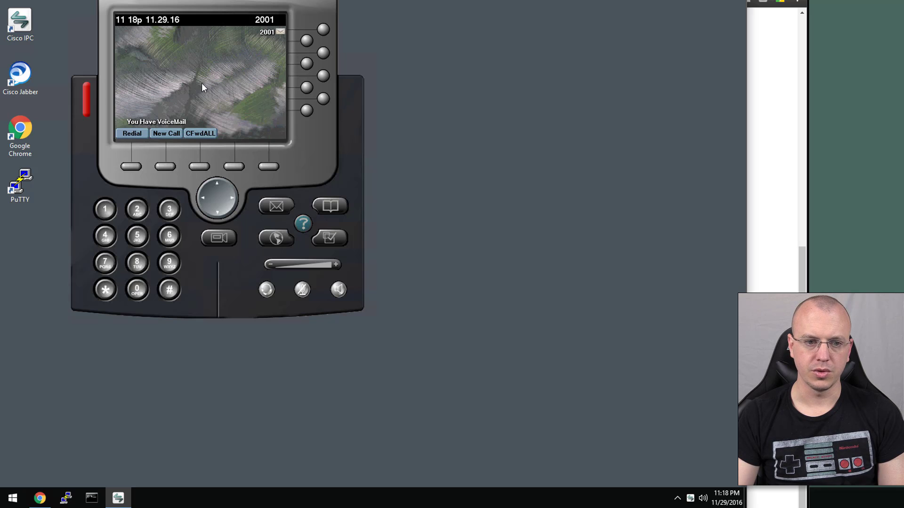
{"action": "left_click", "coordinate": [25, 79]}
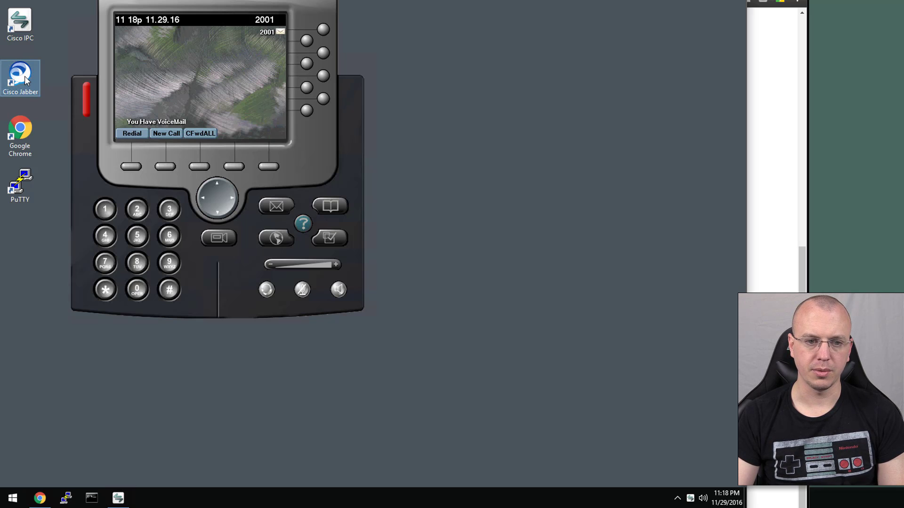
{"action": "double_click", "coordinate": [25, 79]}
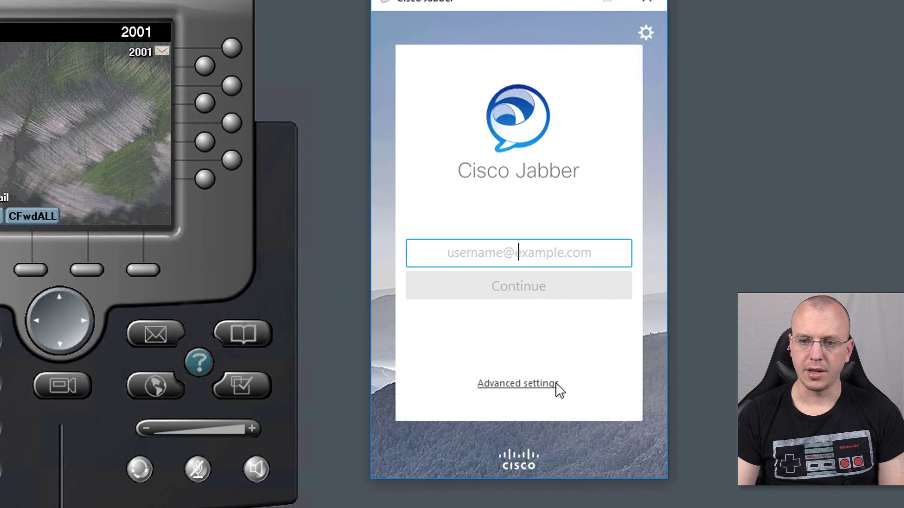
- In Jabber advanced settings, choose Cisco IM & Presence with a manual login server starting 192.168.202
{"action": "left_click", "coordinate": [526, 384]}
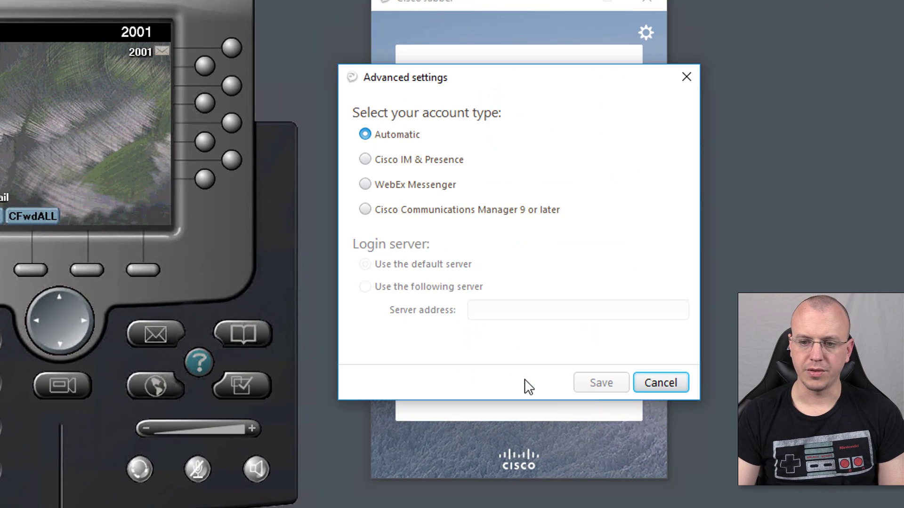
{"action": "left_click", "coordinate": [372, 161]}
{"action": "left_click", "coordinate": [400, 289]}
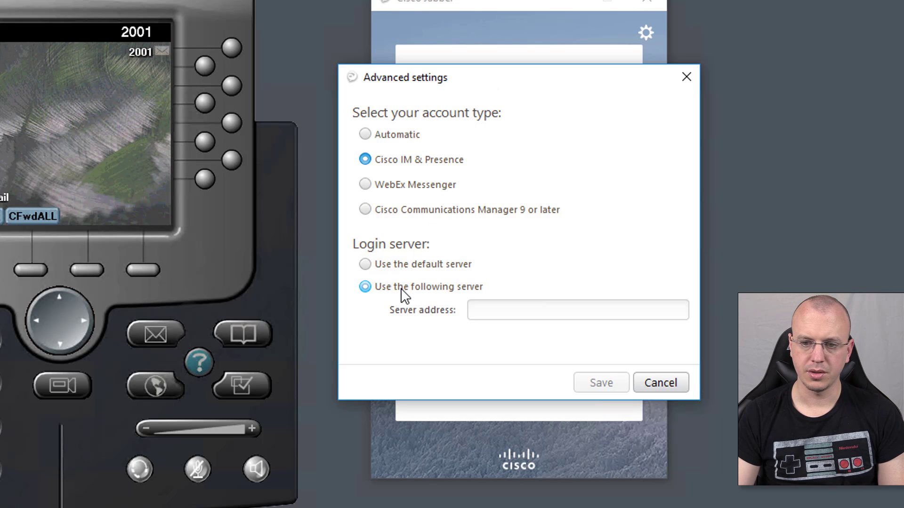
{"action": "left_click", "coordinate": [513, 313]}
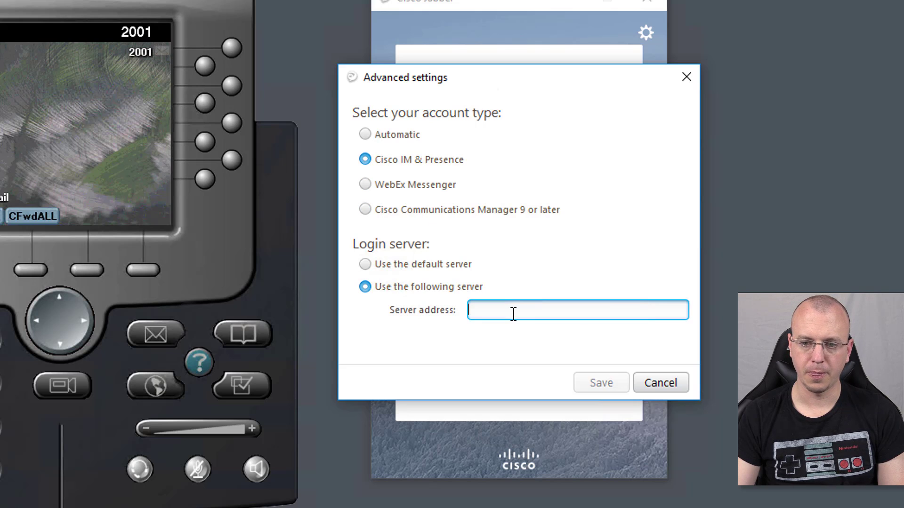
{"action": "type", "text": "192"}
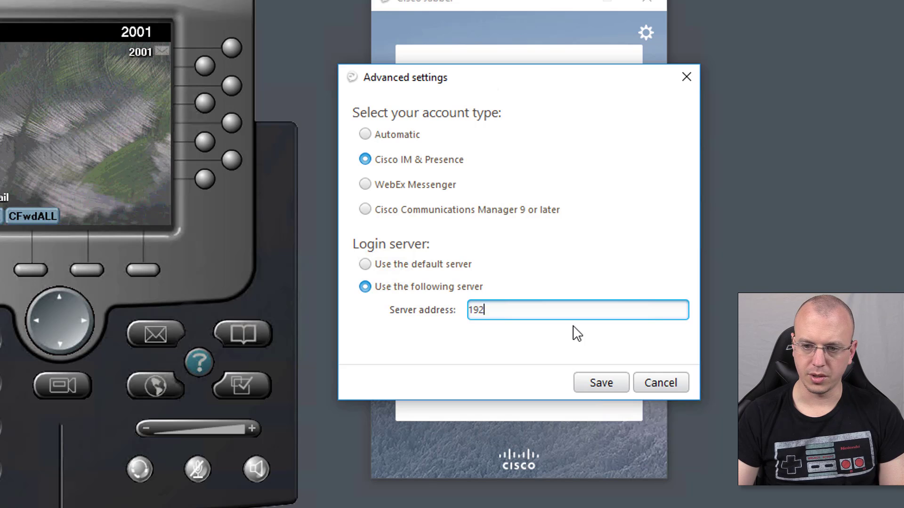
{"action": "type", "text": ".168.202.214"}
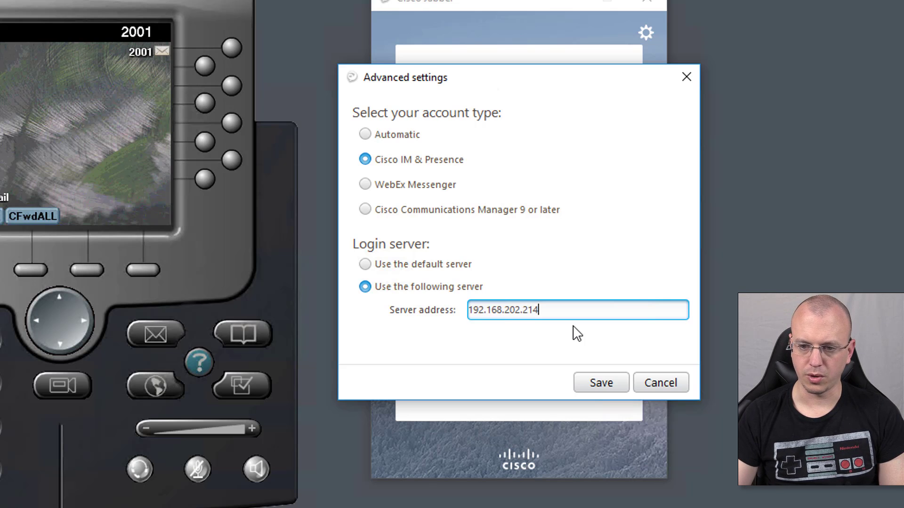
- Save the login server and enter the first lab user's username on cucmimp1.freelab.local
{"action": "left_click", "coordinate": [603, 382]}
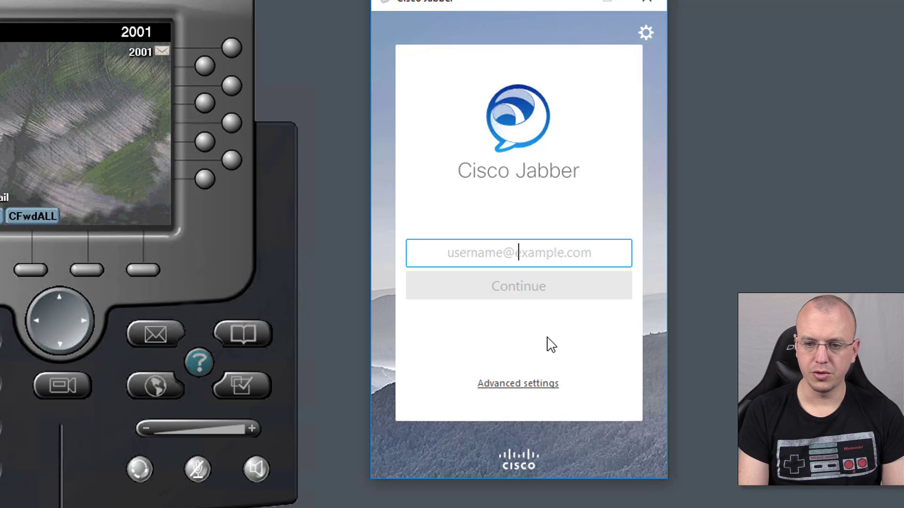
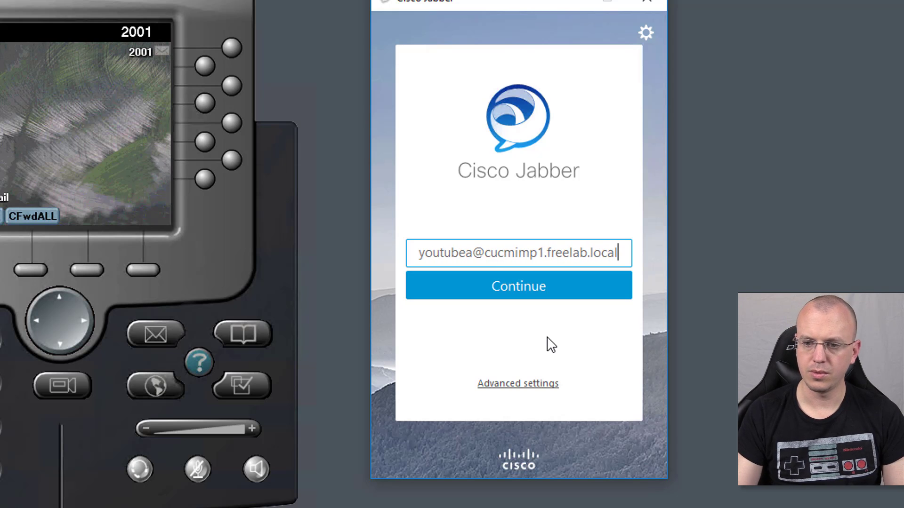
- Enter the account password and sign in to Jabber
{"action": "left_click", "coordinate": [543, 284]}
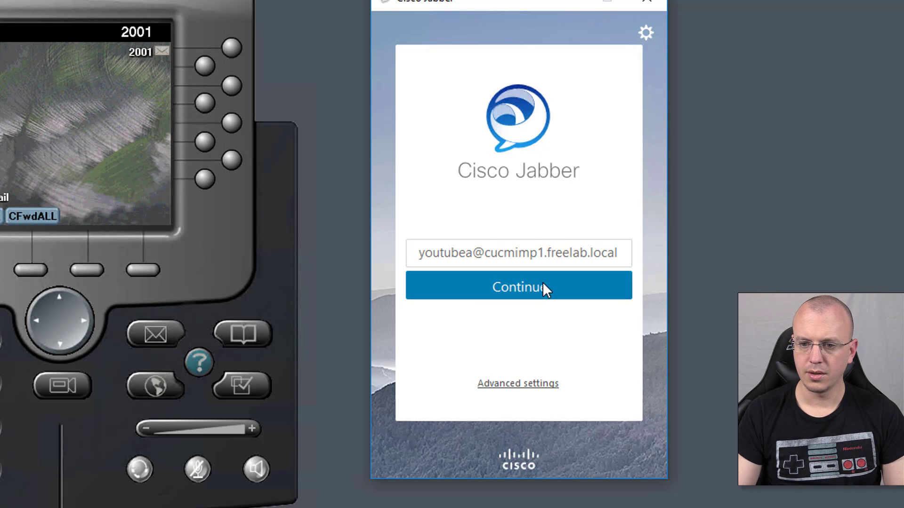
{"action": "type", "text": "•••••••"}
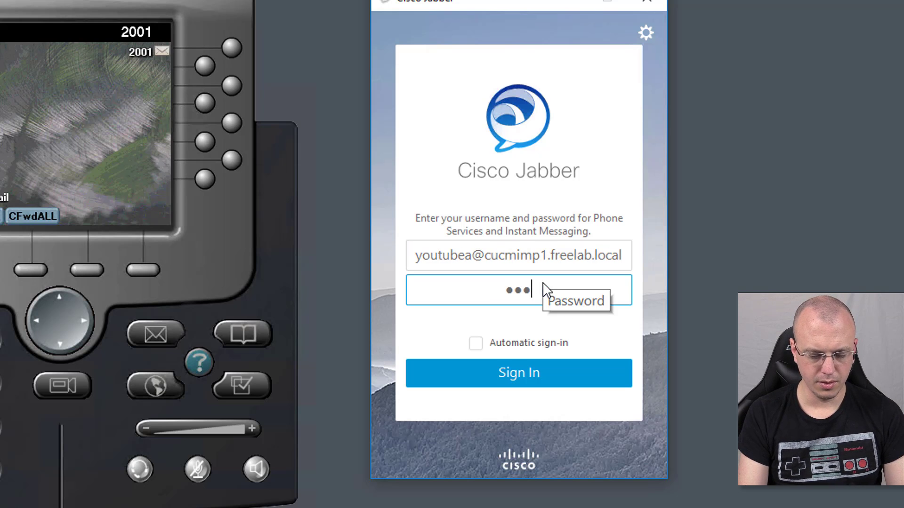
{"action": "key", "text": "Return"}
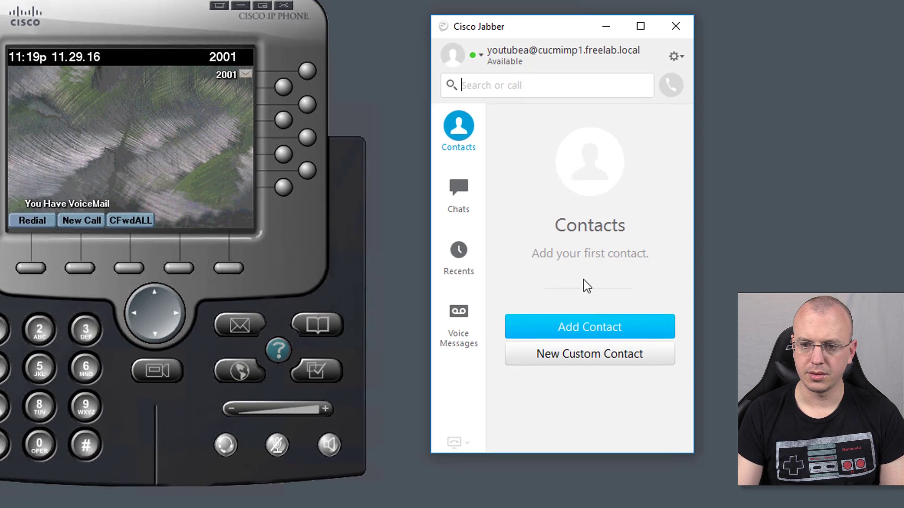
- Enter the voicemail account username and password under Options > Accounts so the voicemail appears
{"action": "left_click", "coordinate": [402, 324]}
{"action": "left_click", "coordinate": [624, 354]}
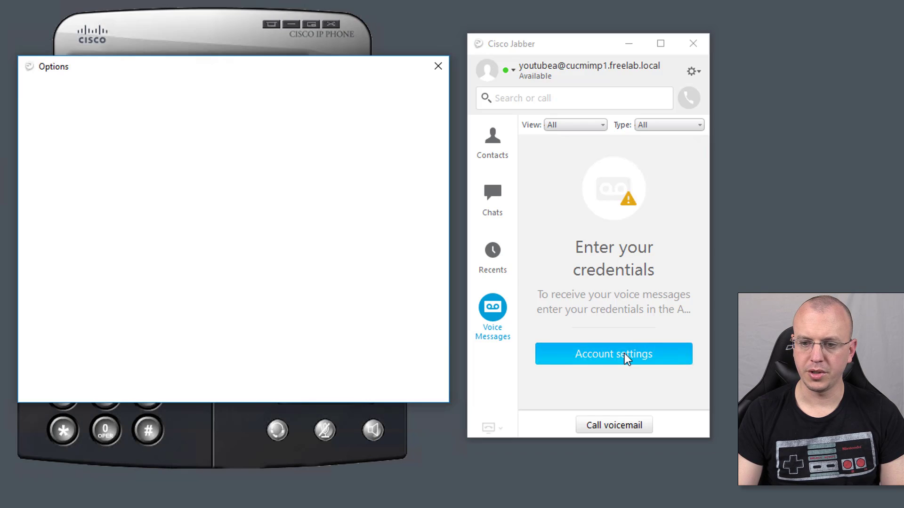
{"action": "left_click", "coordinate": [291, 153]}
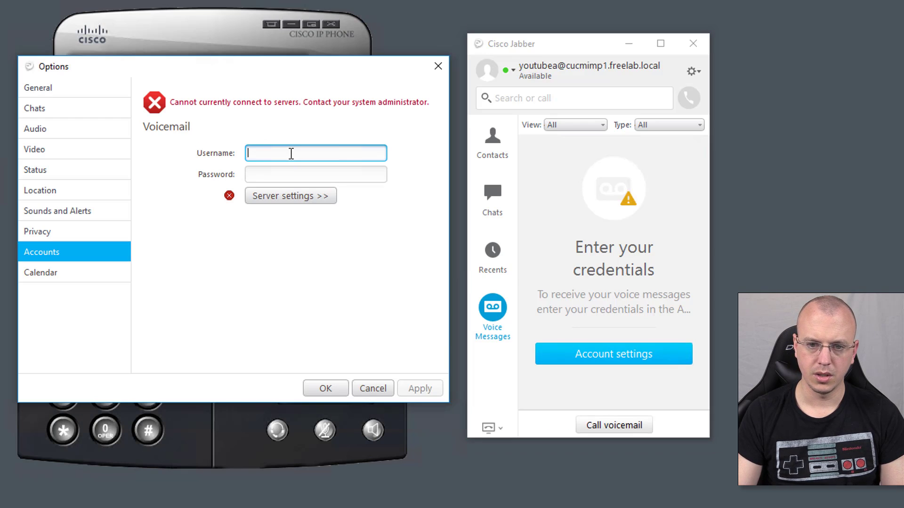
{"action": "type", "text": "youtbu"}
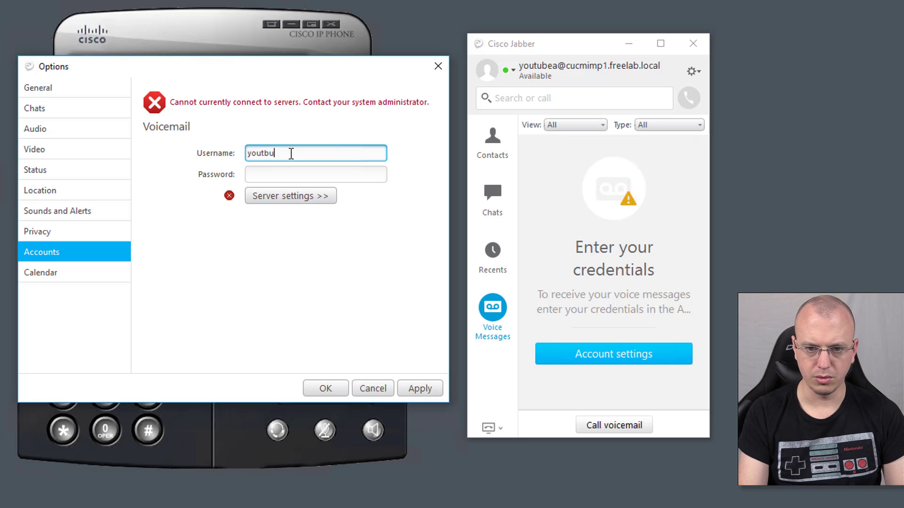
{"action": "type", "text": "ubea"}
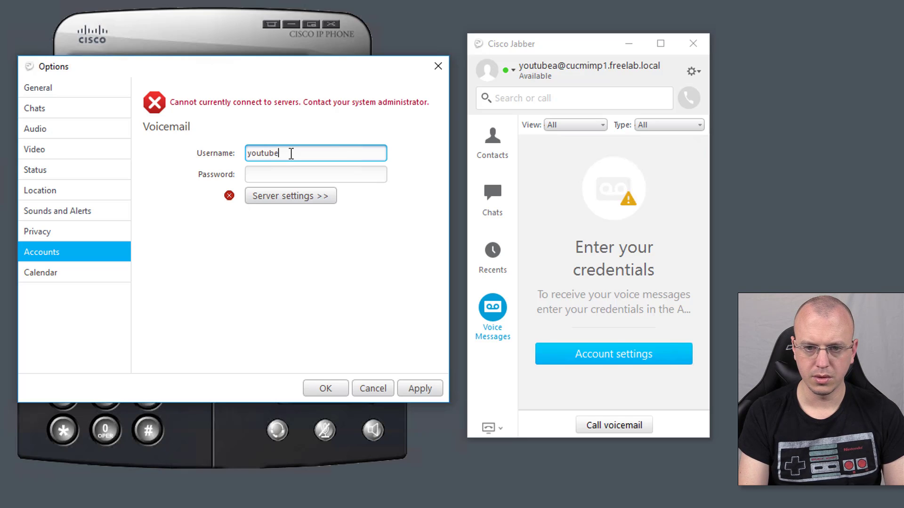
{"action": "key", "text": "Tab"}
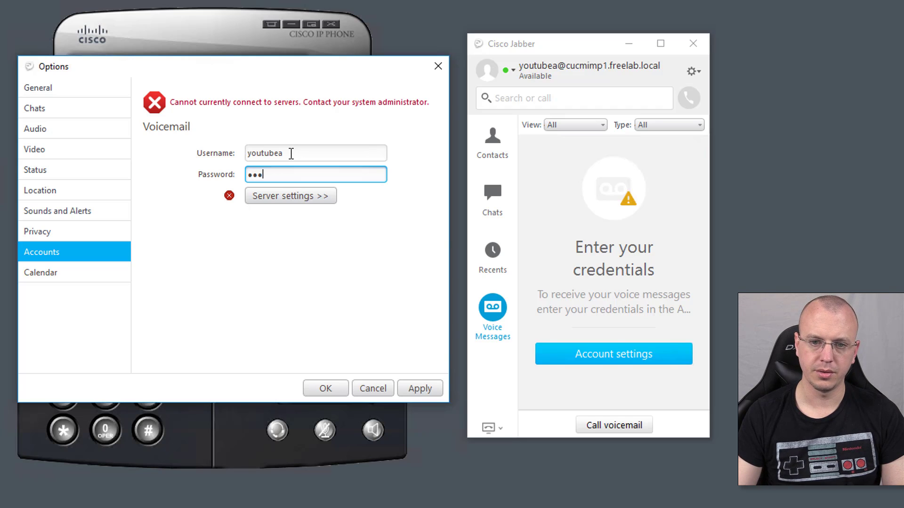
{"action": "left_click", "coordinate": [338, 387]}
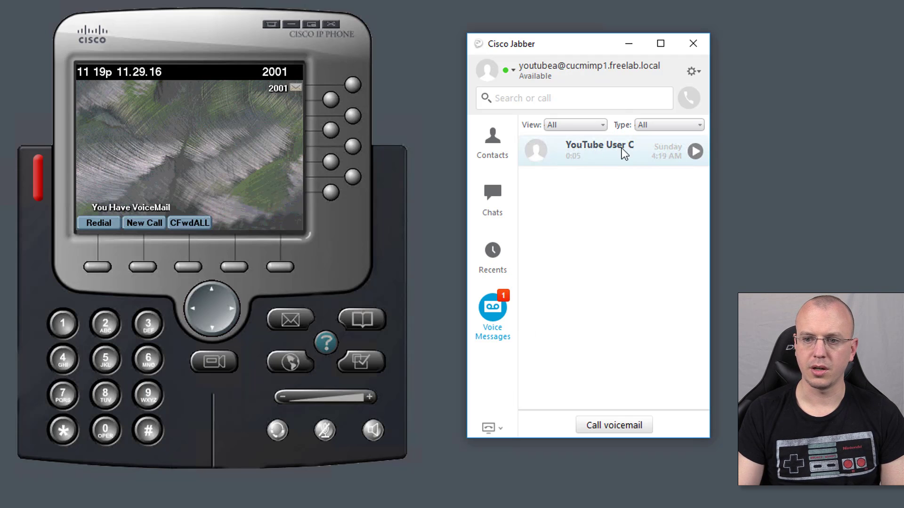
{"action": "mouse_move", "coordinate": [504, 3]}
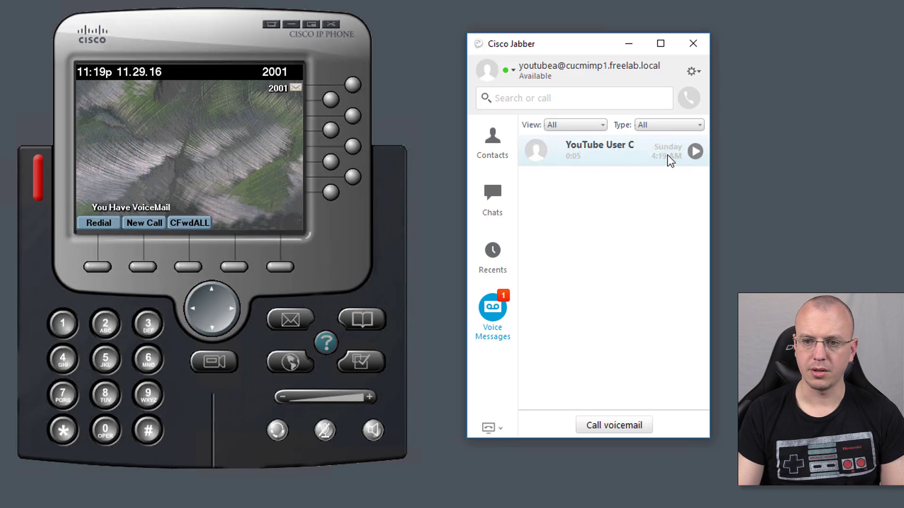
- Play the waiting voicemail, then launch Cisco IP Communicator on the second remote machine
{"action": "left_click", "coordinate": [697, 151]}
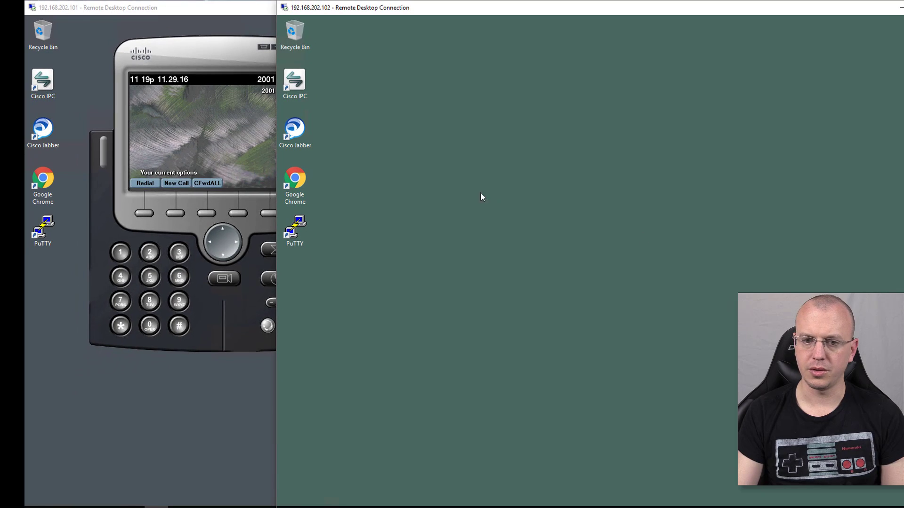
{"action": "left_click_drag", "start_coordinate": [393, 13], "coordinate": [293, 13]}
{"action": "double_click", "coordinate": [195, 91]}
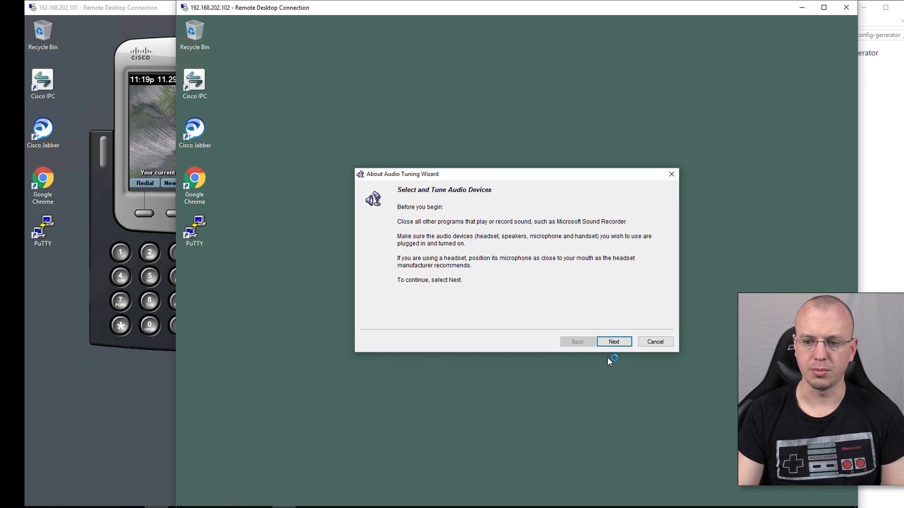
- Exit the Audio Tuning Wizard without saving, keeping the default audio devices
{"action": "left_click", "coordinate": [615, 343]}
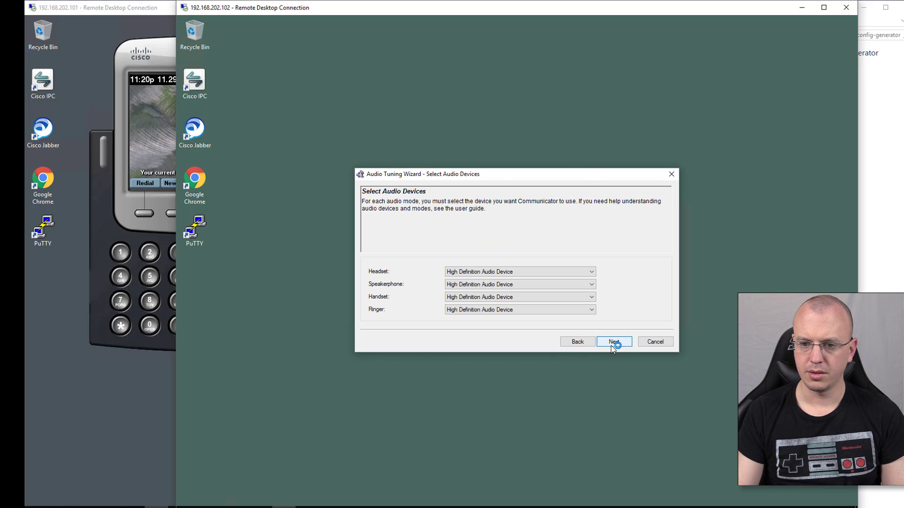
{"action": "left_click", "coordinate": [614, 344]}
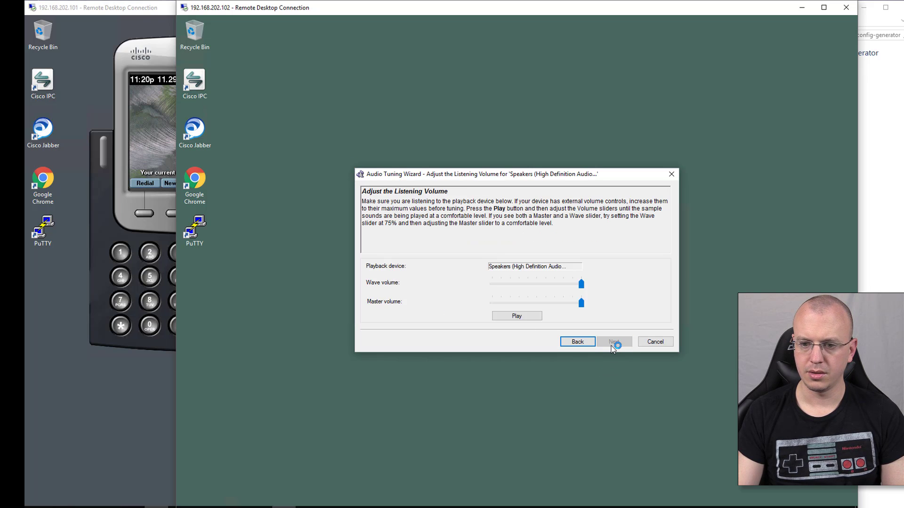
{"action": "left_click", "coordinate": [656, 344]}
{"action": "left_click", "coordinate": [546, 287]}
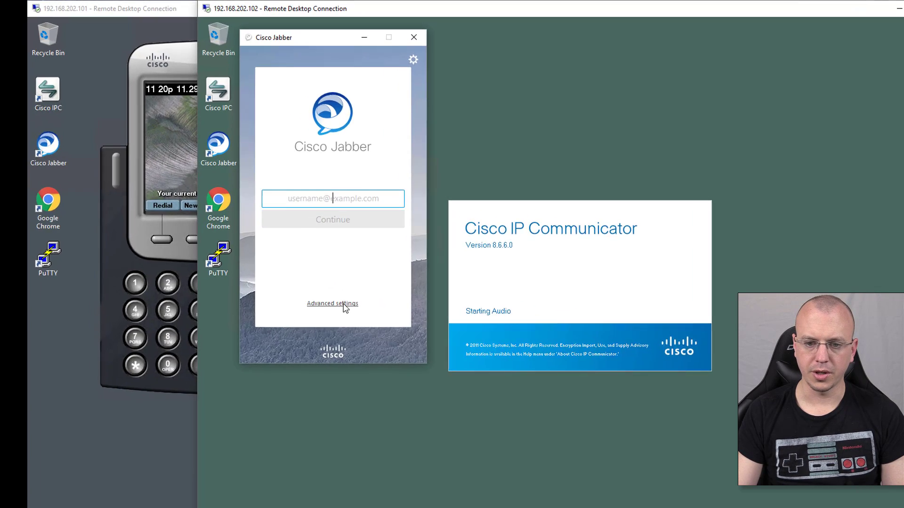
{"action": "left_click", "coordinate": [297, 270]}
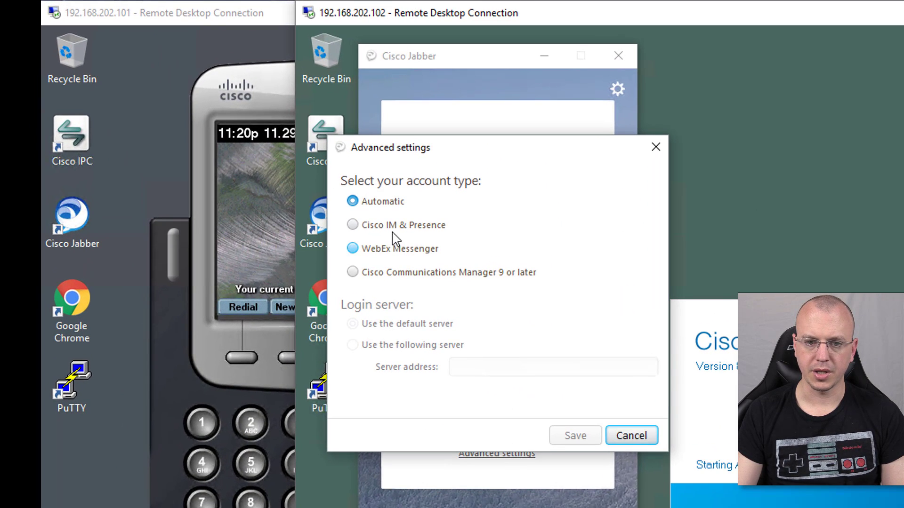
{"action": "left_click", "coordinate": [396, 229]}
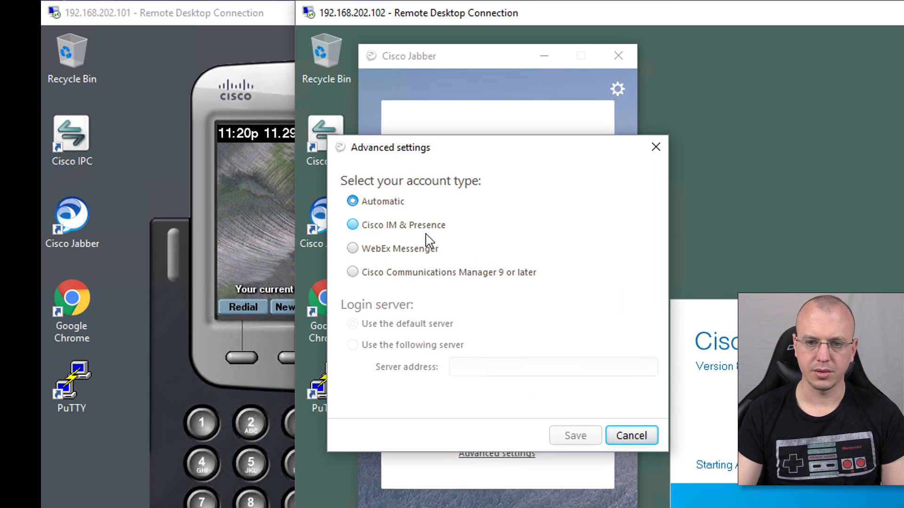
{"action": "left_click", "coordinate": [416, 353]}
{"action": "left_click", "coordinate": [483, 371]}
{"action": "type", "text": "192.168."}
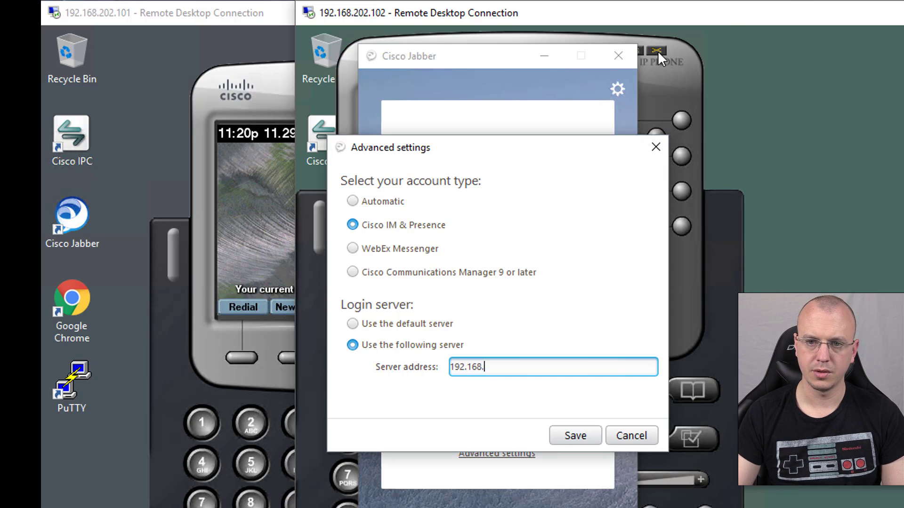
{"action": "left_click", "coordinate": [657, 51]}
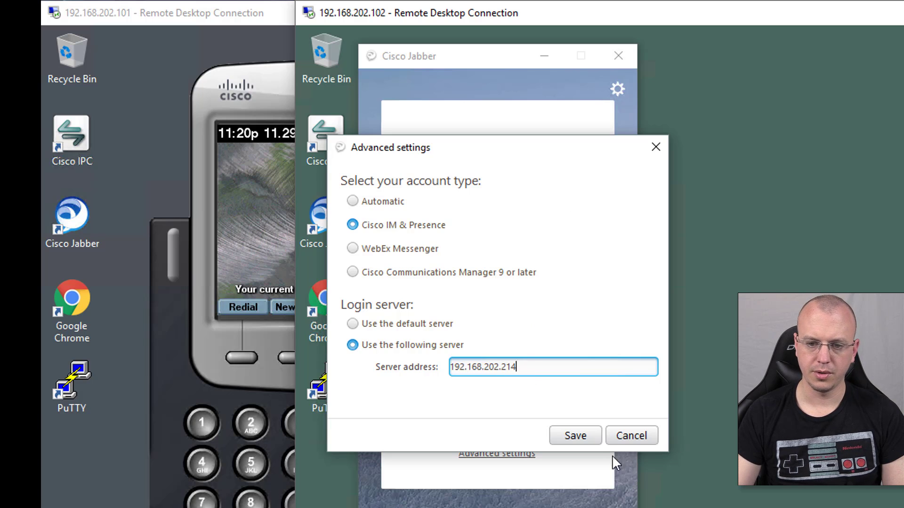
{"action": "left_click", "coordinate": [591, 442]}
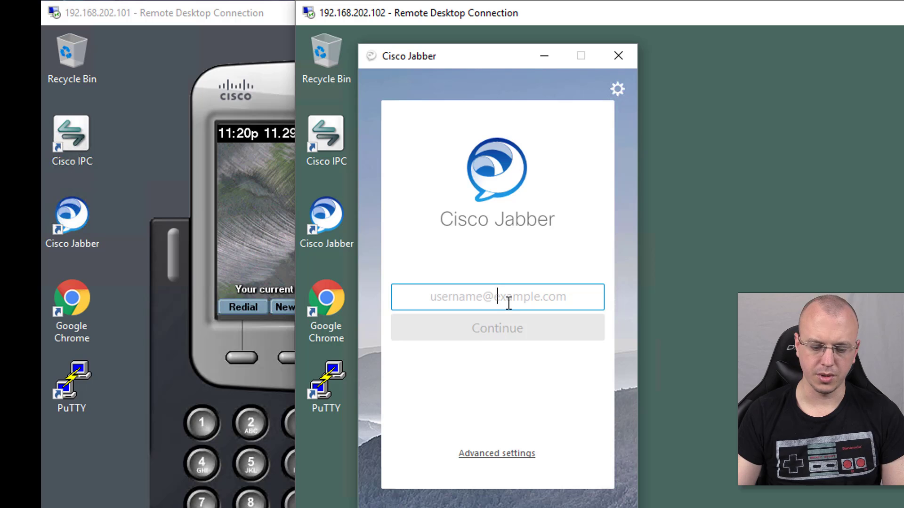
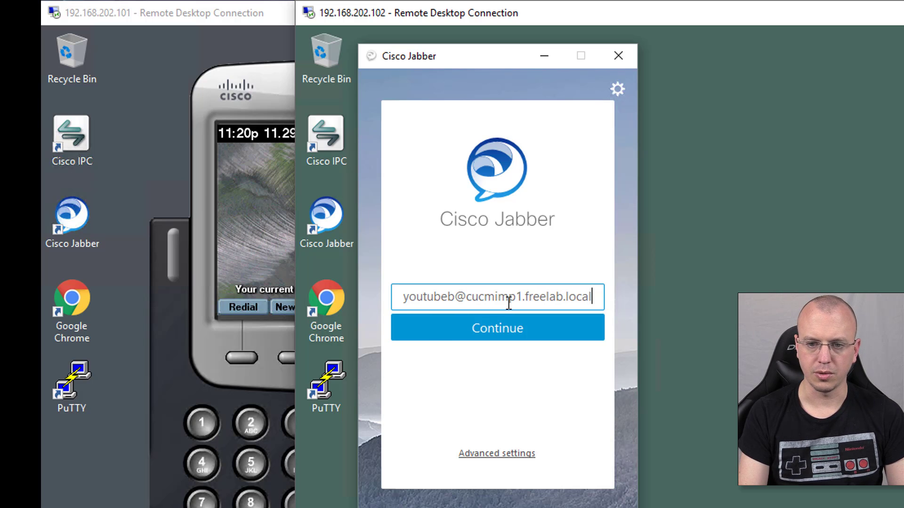
- Sign in to Jabber as the youtubeb lab user, retrying with the corrected password
{"action": "left_click", "coordinate": [539, 324]}
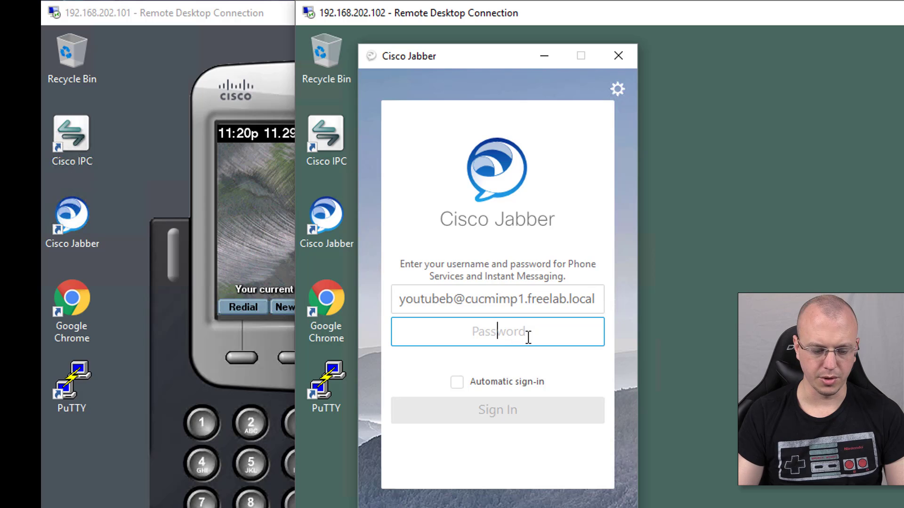
{"action": "type", "text": "•••"}
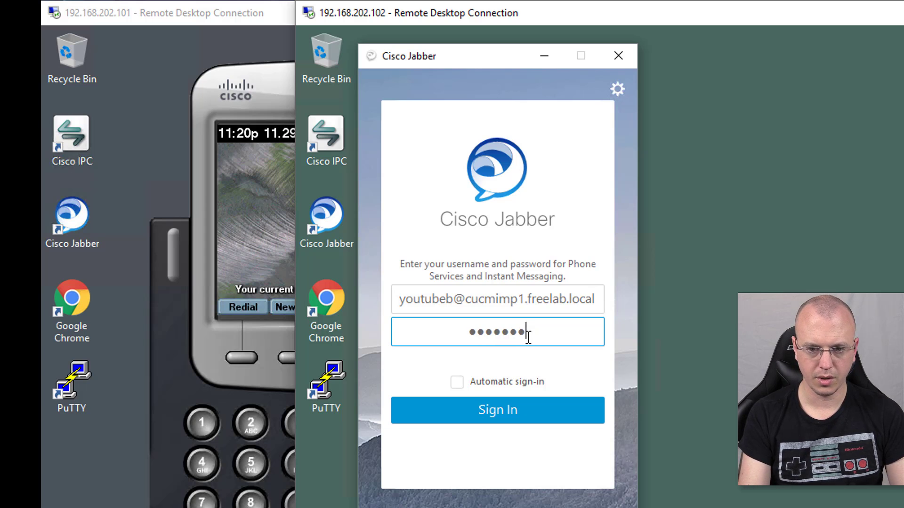
{"action": "type", "text": "•"}
{"action": "left_click", "coordinate": [563, 412]}
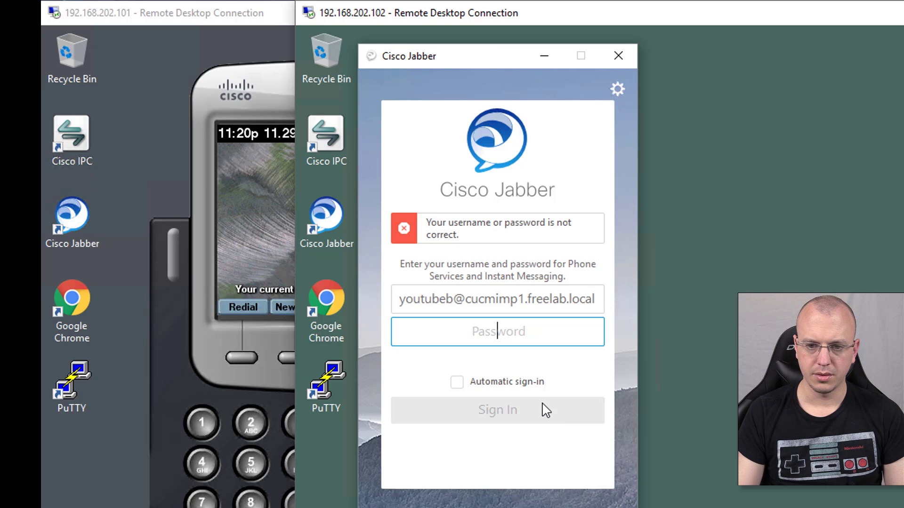
{"action": "type", "text": "********"}
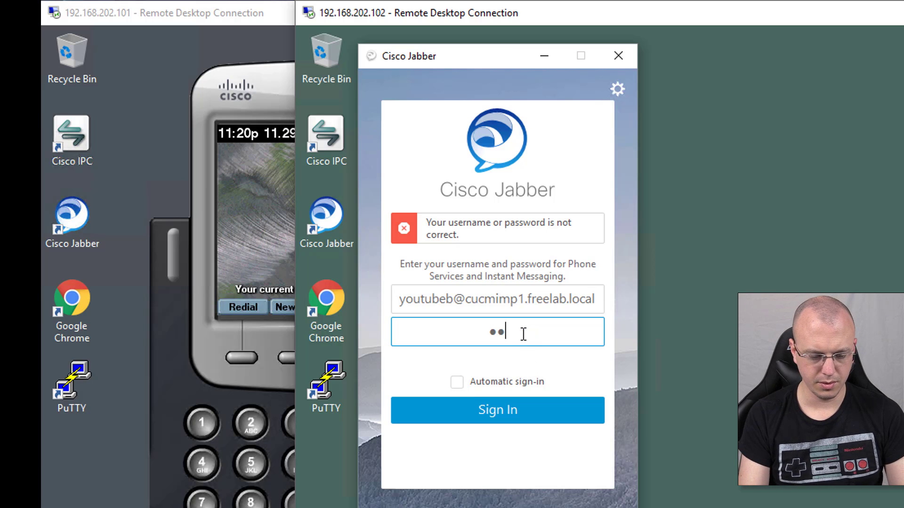
{"action": "left_click", "coordinate": [508, 408]}
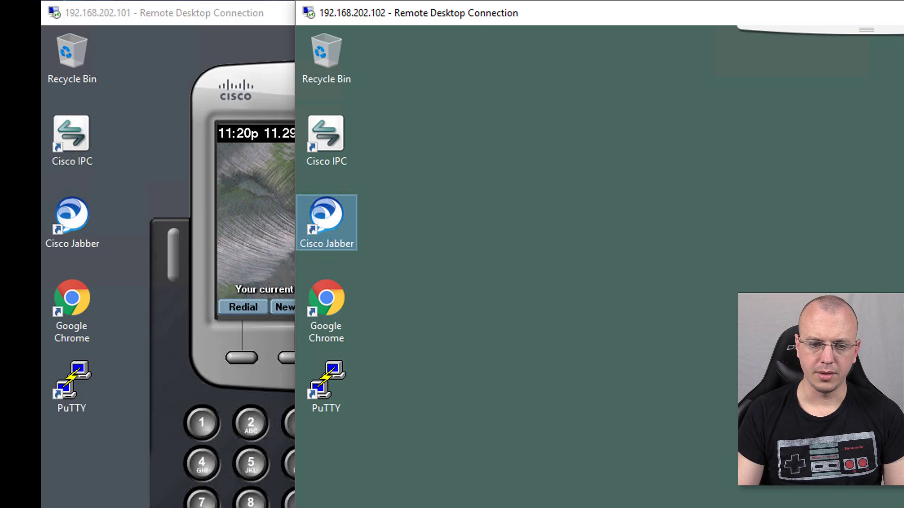
- Arrange both users' Jabber windows side by side across the two remote desktops
{"action": "key", "text": "alt+Tab"}
{"action": "left_click_drag", "start_coordinate": [803, 103], "coordinate": [187, 72]}
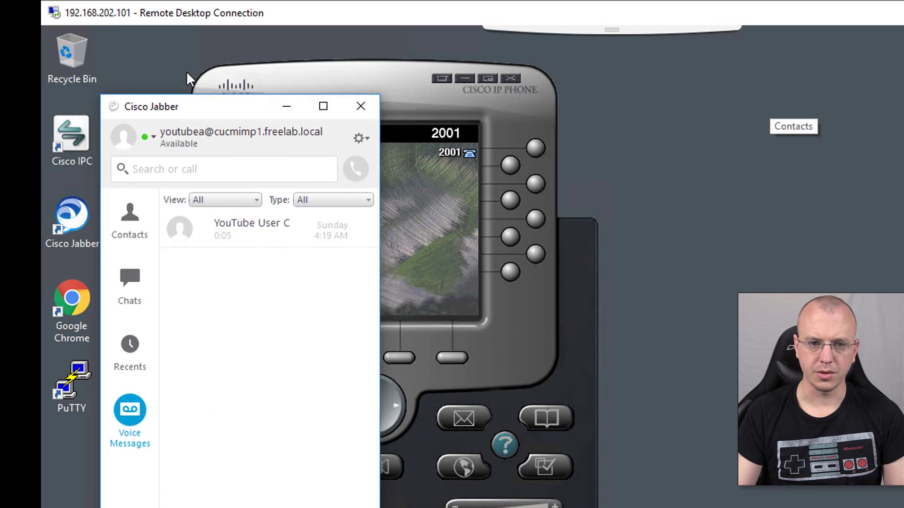
{"action": "key", "text": "alt+Tab"}
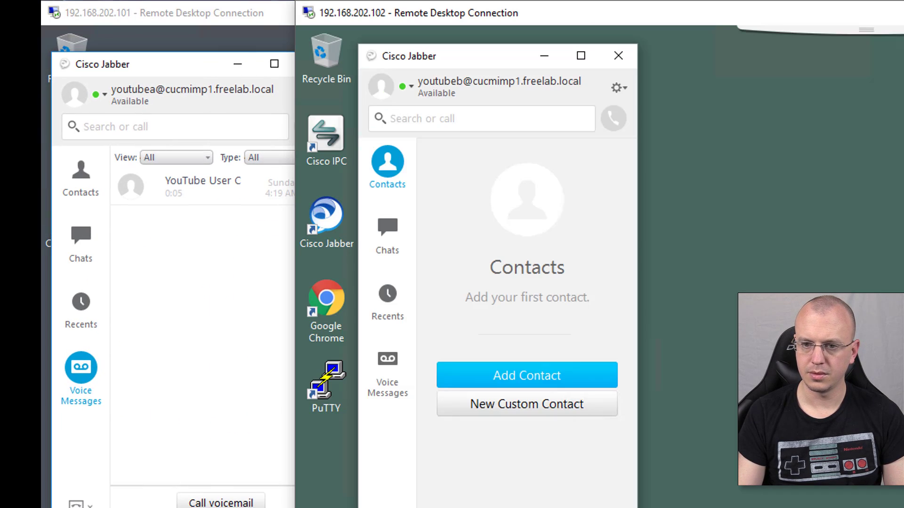
{"action": "left_click_drag", "start_coordinate": [400, 17], "coordinate": [446, 16]}
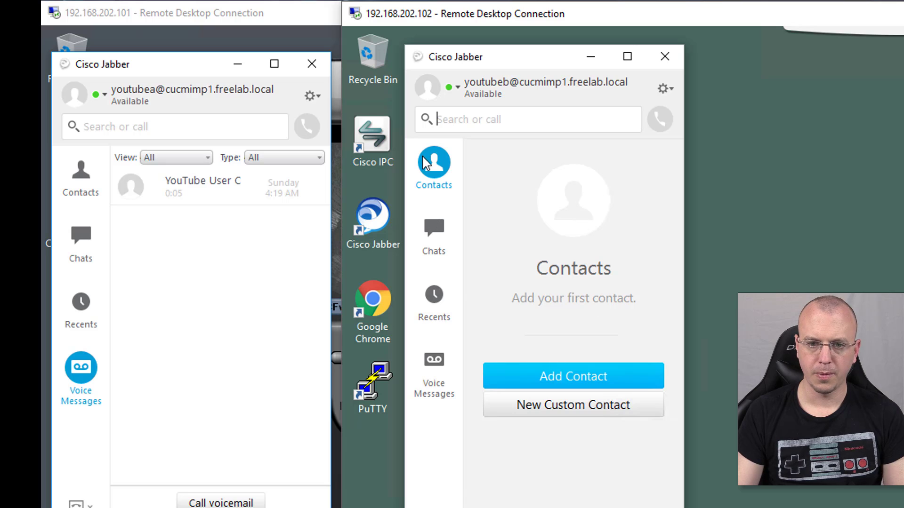
- Add the second user by IM address to the first user's contacts in a new group named Peeps
{"action": "left_click", "coordinate": [83, 189]}
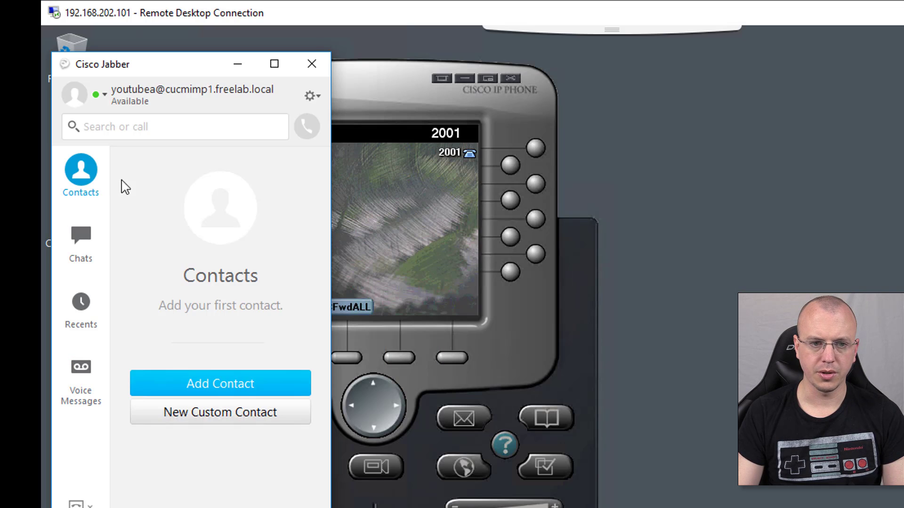
{"action": "left_click", "coordinate": [248, 382]}
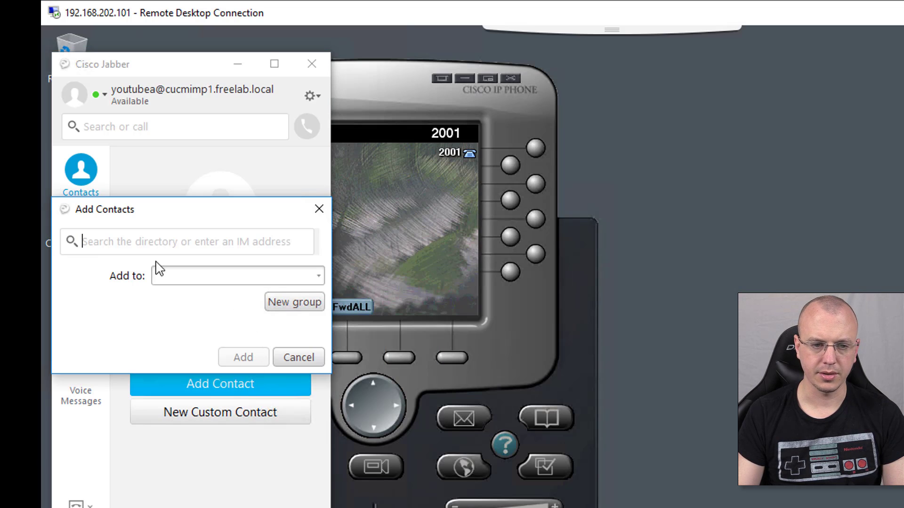
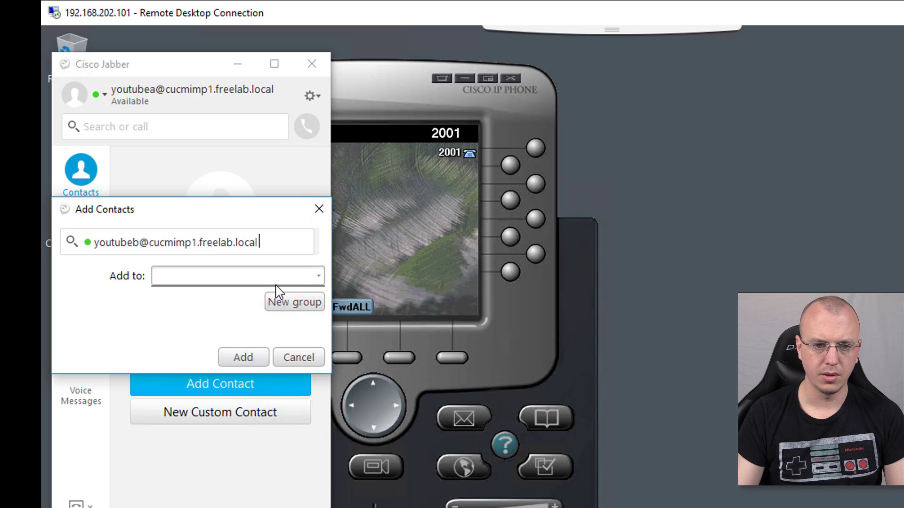
{"action": "left_click", "coordinate": [311, 304]}
{"action": "type", "text": "Pee"}
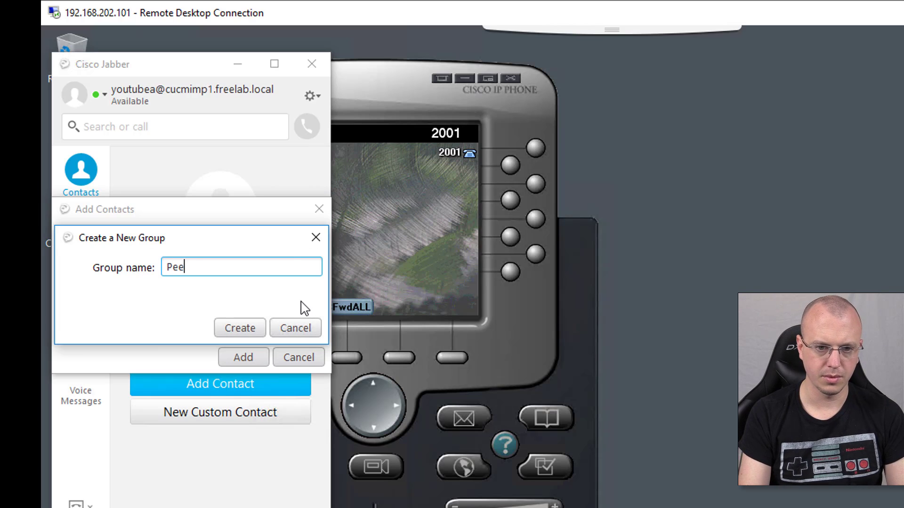
{"action": "type", "text": "ps"}
{"action": "left_click", "coordinate": [239, 328]}
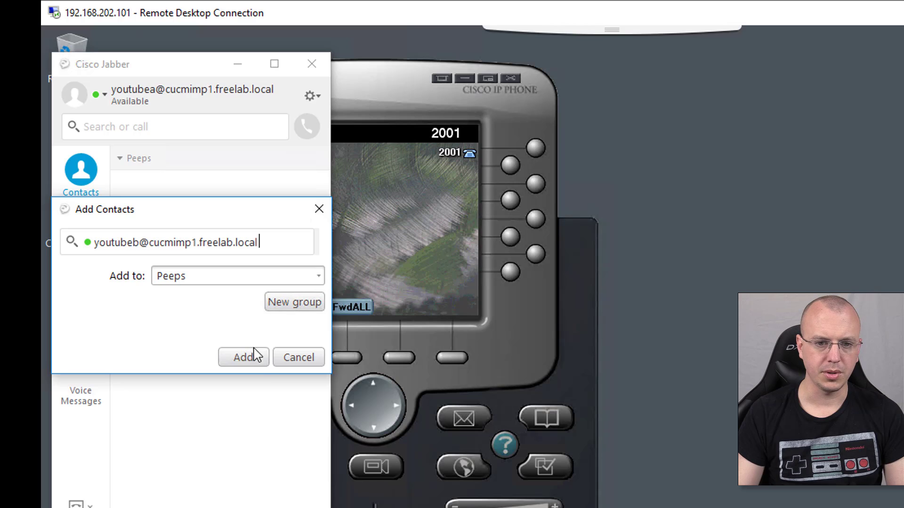
{"action": "left_click", "coordinate": [255, 367]}
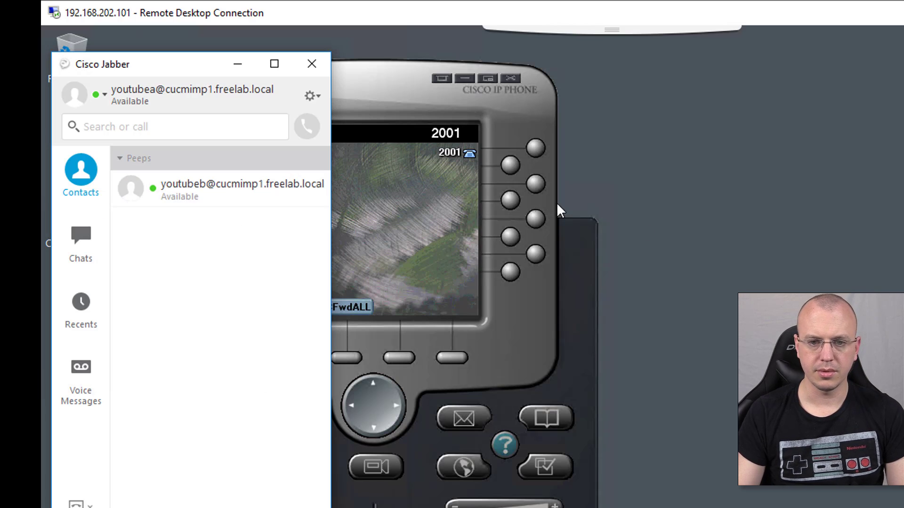
- On the second user's session, add the first user by IM address under a new 'cool peeps' group
{"action": "left_click", "coordinate": [899, 245]}
{"action": "left_click", "coordinate": [581, 378]}
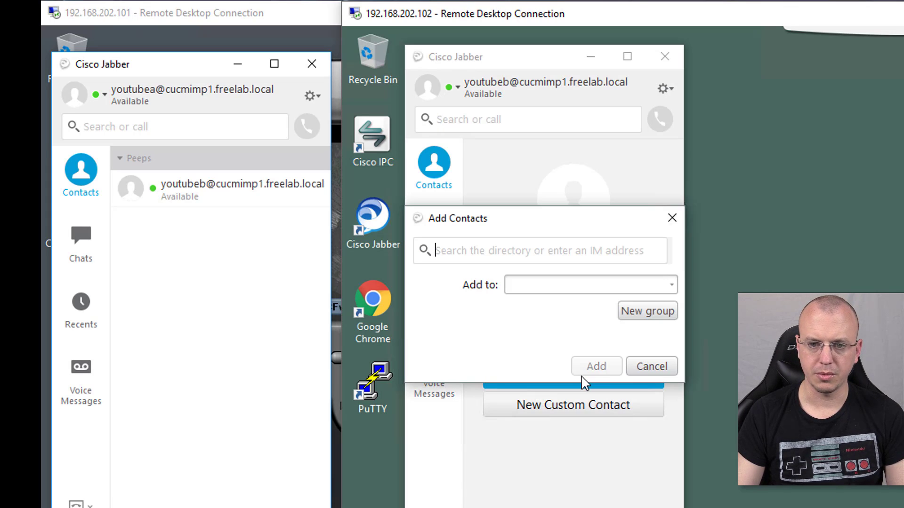
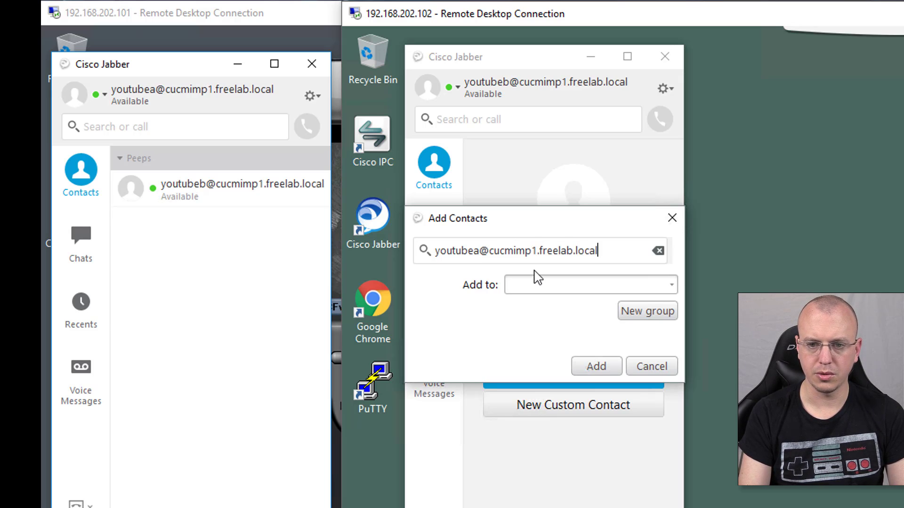
{"action": "left_click", "coordinate": [654, 315]}
{"action": "type", "text": "coo"}
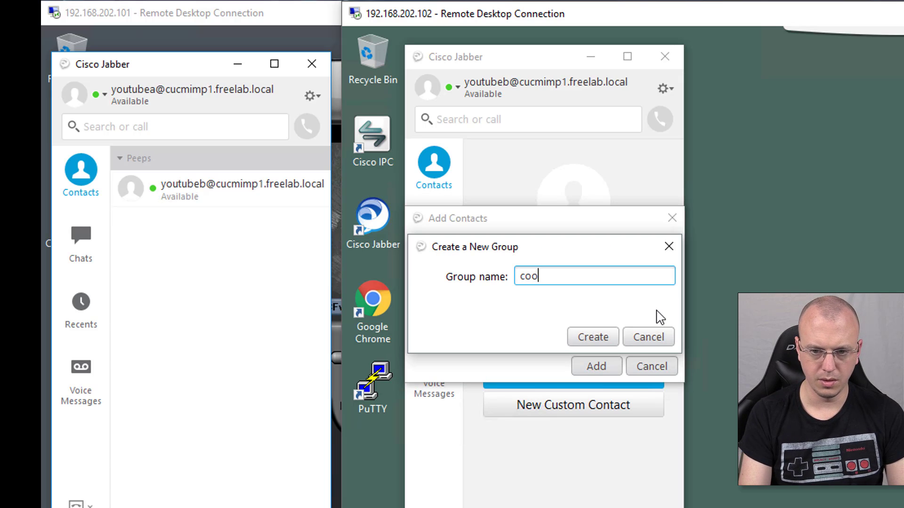
{"action": "type", "text": "l peeps"}
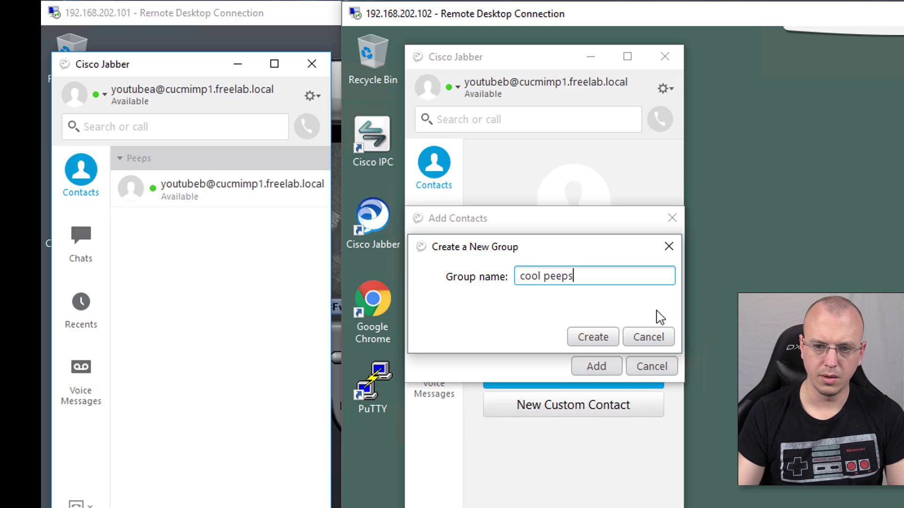
{"action": "left_click", "coordinate": [608, 337]}
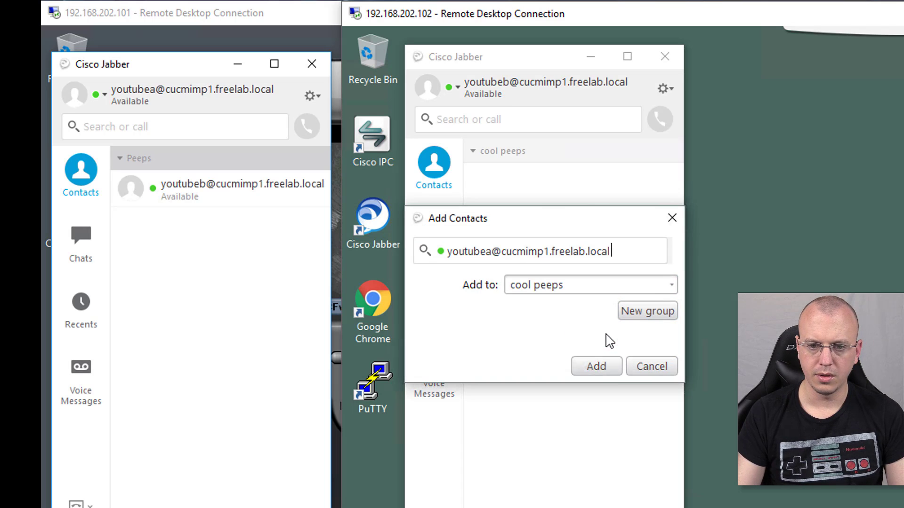
{"action": "left_click", "coordinate": [609, 372]}
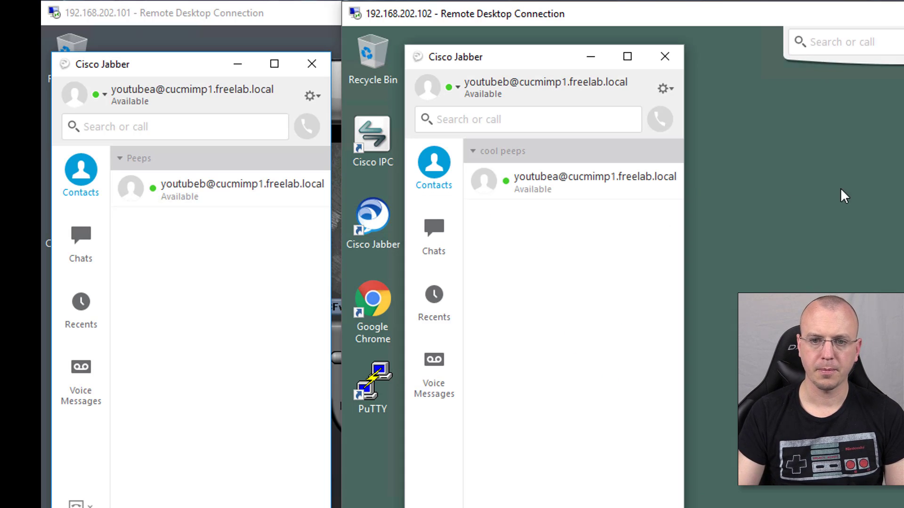
- From the first user, send the chat message 'what up?' to the contact
{"action": "double_click", "coordinate": [190, 187]}
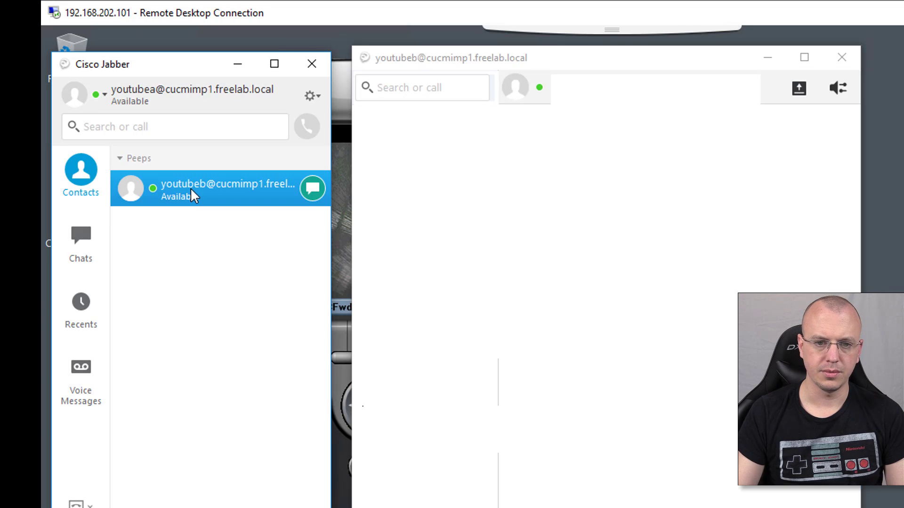
{"action": "type", "text": "w"}
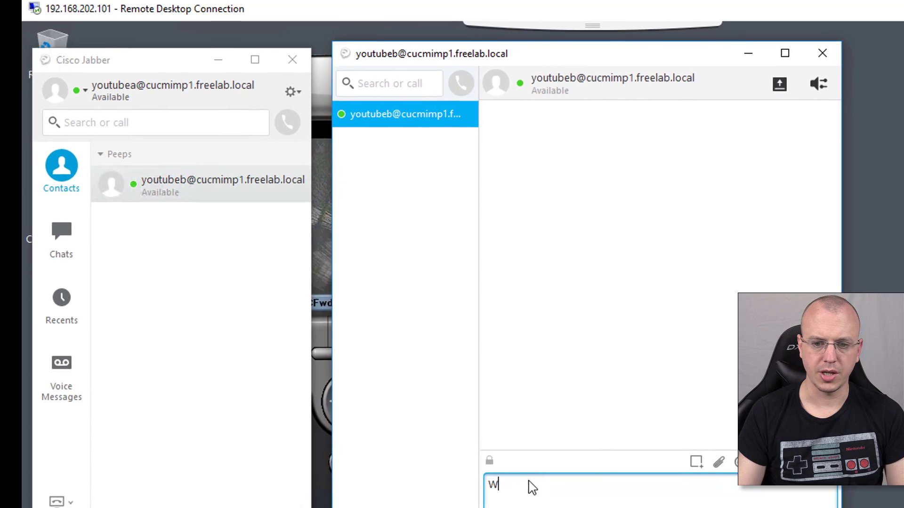
{"action": "type", "text": "hat up?"}
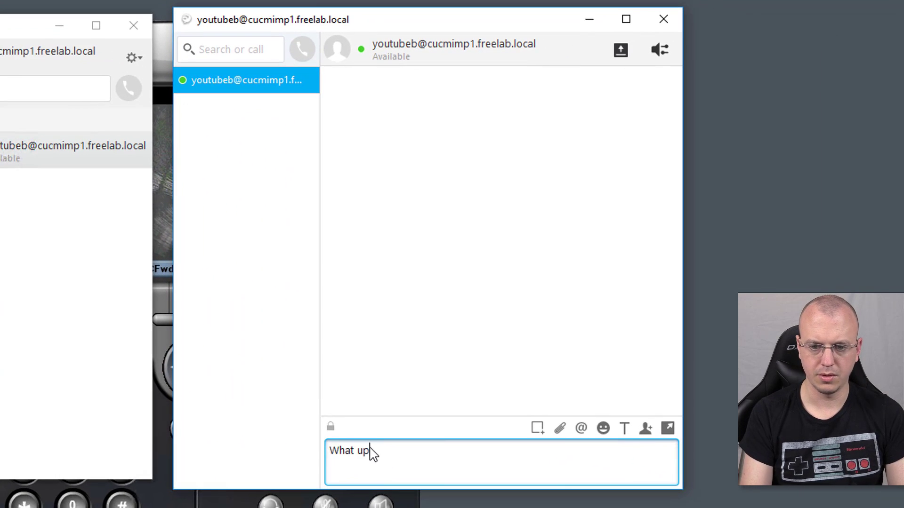
{"action": "key", "text": "Return"}
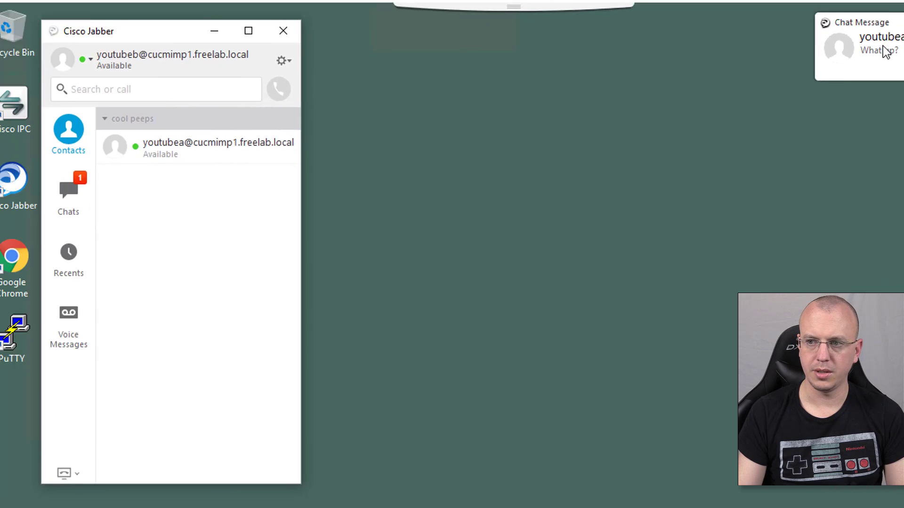
- From the second user, reply 'Not much' in the incoming conversation
{"action": "left_click", "coordinate": [654, 76]}
{"action": "left_click_drag", "start_coordinate": [814, 12], "coordinate": [490, 44]}
{"action": "type", "text": "NOt M"}
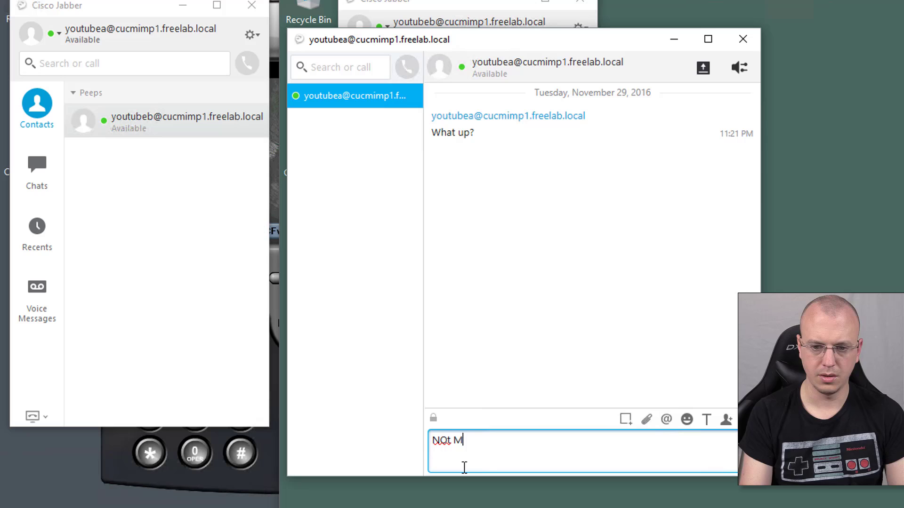
{"action": "key", "text": "BackSpace"}
{"action": "type", "text": "ot much"}
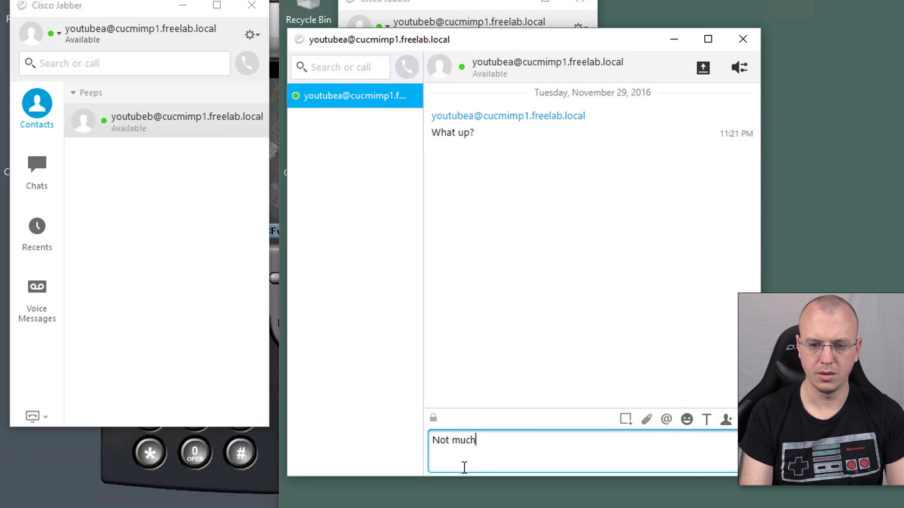
{"action": "key", "text": "Return"}
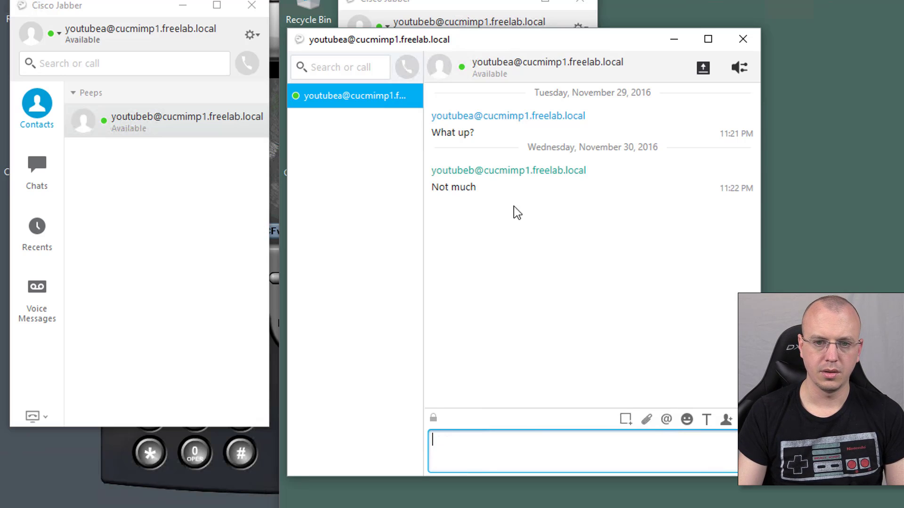
{"action": "left_click", "coordinate": [167, 506]}
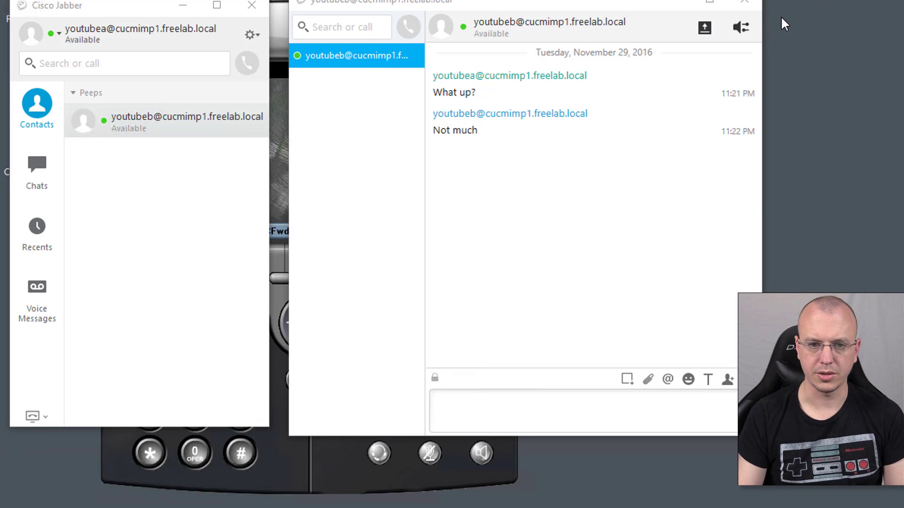
- Close the chat and set Jabber to use the desk phone for calls
{"action": "left_click", "coordinate": [744, 3]}
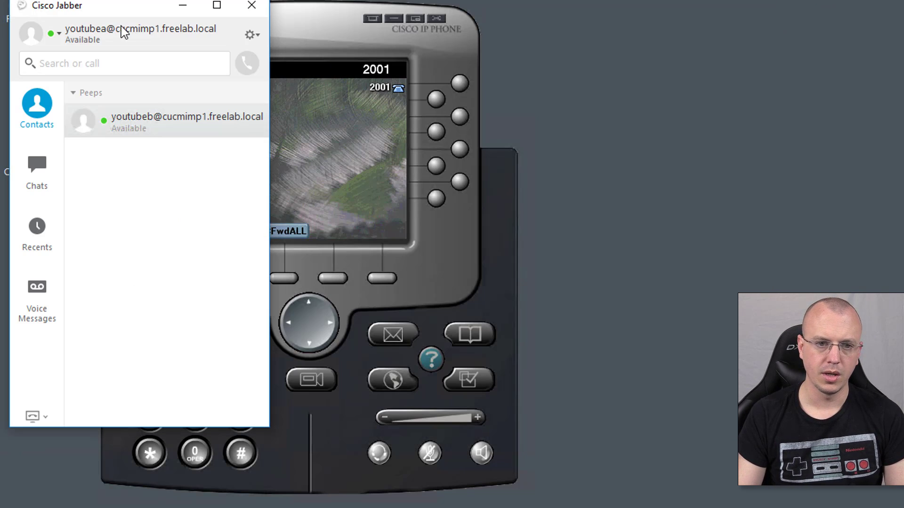
{"action": "left_click_drag", "start_coordinate": [66, 13], "coordinate": [564, 46]}
{"action": "left_click", "coordinate": [535, 451]}
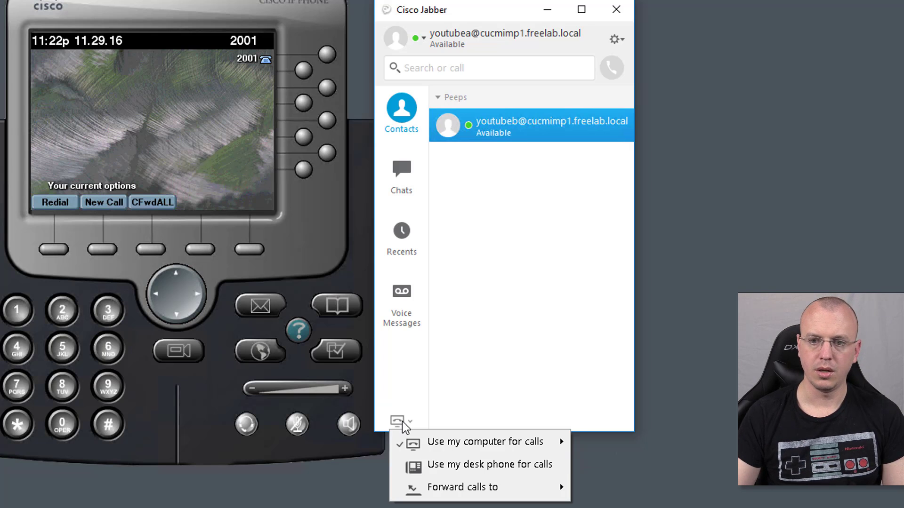
{"action": "left_click", "coordinate": [448, 392]}
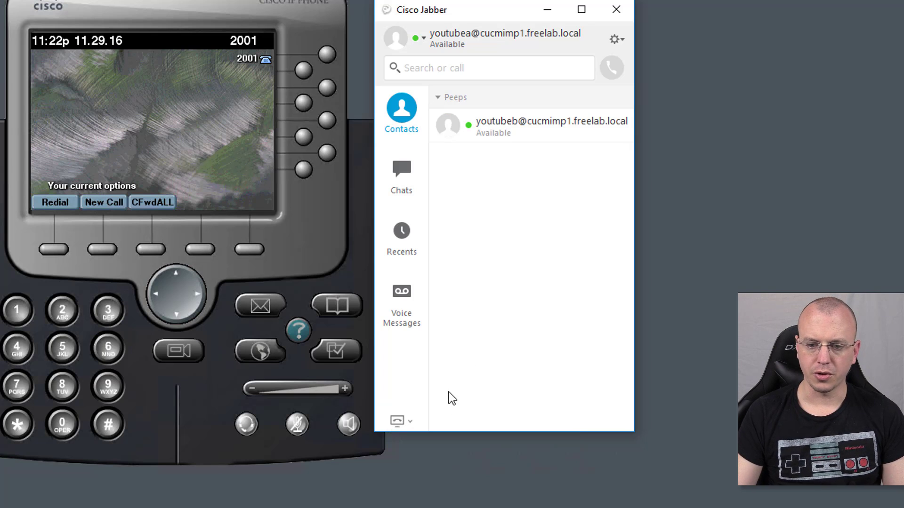
{"action": "left_click", "coordinate": [406, 420]}
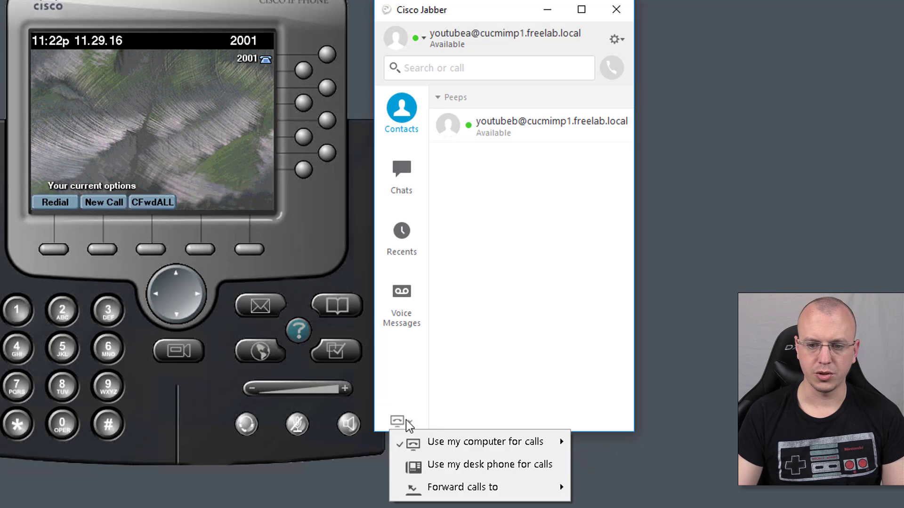
{"action": "left_click", "coordinate": [473, 466]}
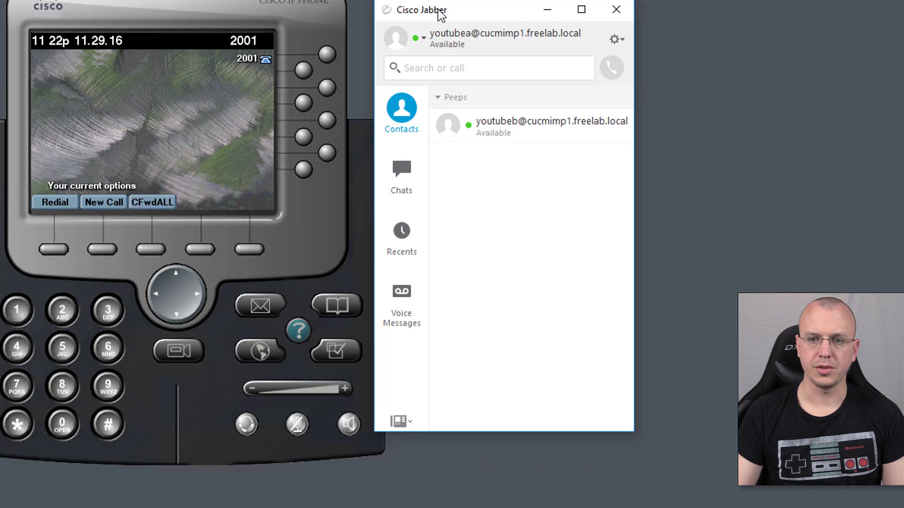
{"action": "left_click_drag", "start_coordinate": [438, 9], "coordinate": [440, 0]}
- Dial extension 2002 via the desk phone and end the call once it connects
{"action": "left_click", "coordinate": [449, 58]}
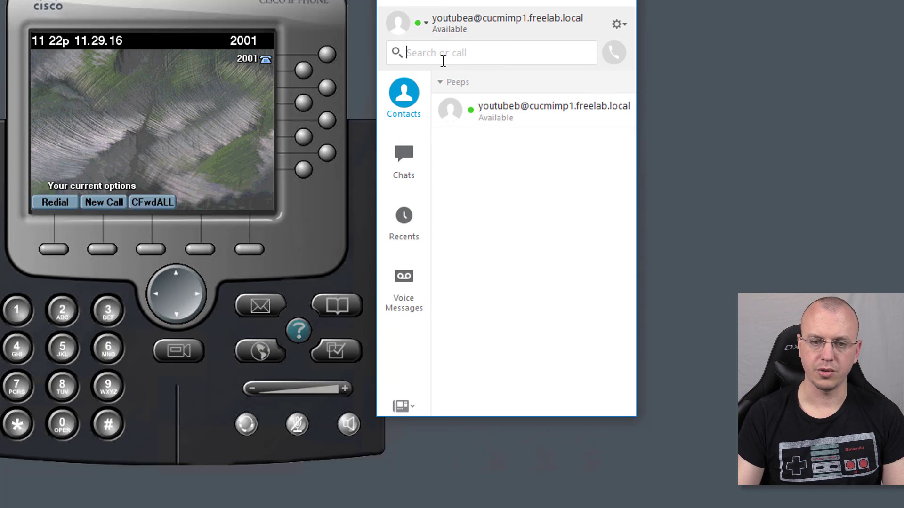
{"action": "type", "text": "20"}
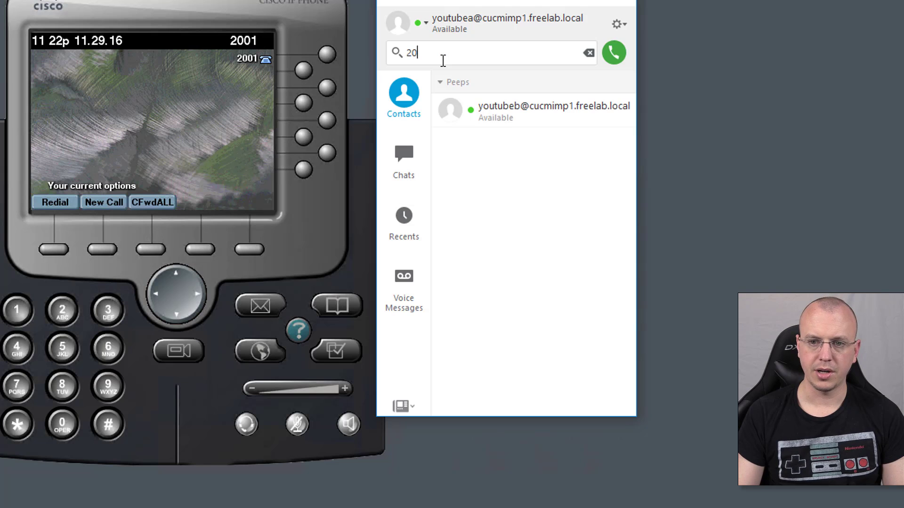
{"action": "type", "text": "02"}
{"action": "key", "text": "Return"}
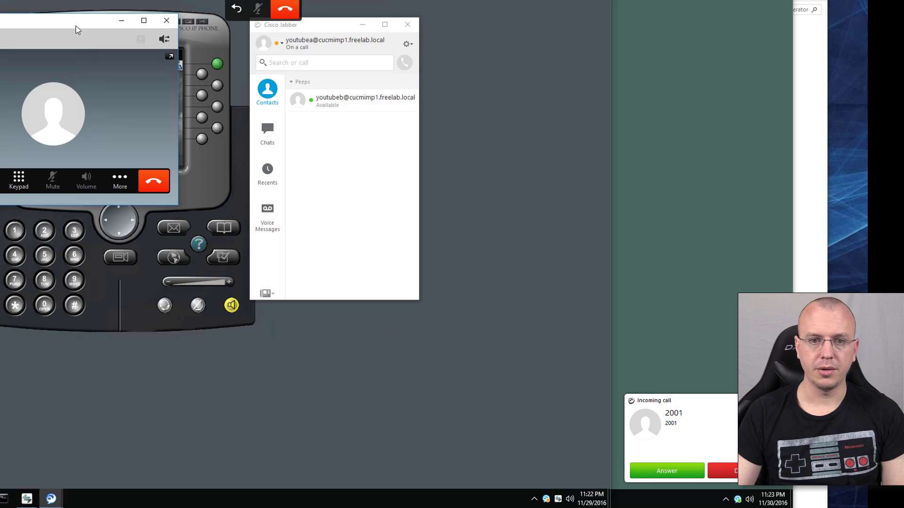
{"action": "left_click_drag", "start_coordinate": [78, 30], "coordinate": [417, 190]}
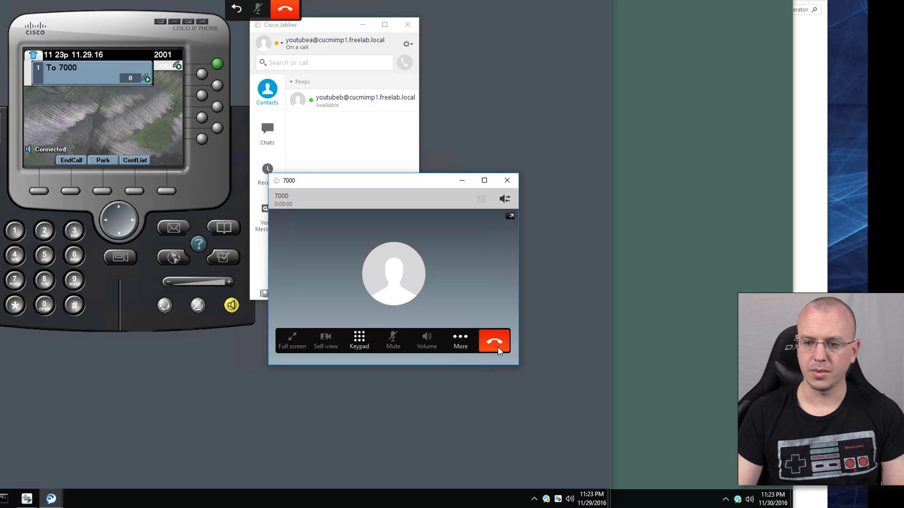
{"action": "left_click", "coordinate": [497, 349]}
{"action": "left_click", "coordinate": [499, 351]}
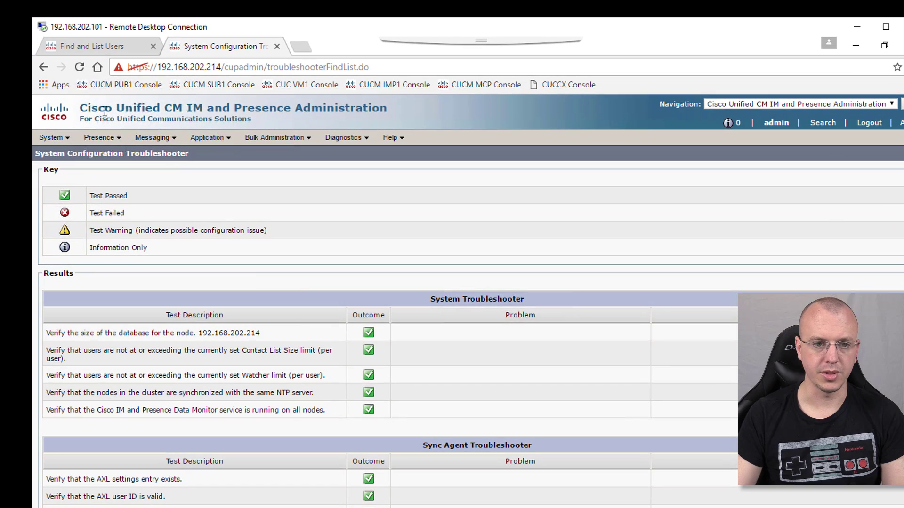
{"action": "left_click", "coordinate": [92, 52]}
{"action": "mouse_move", "coordinate": [306, 137]}
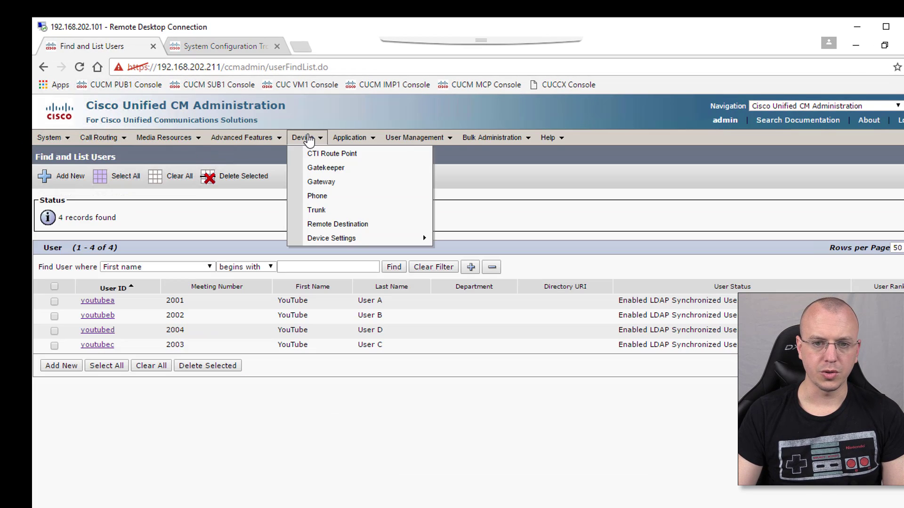
{"action": "left_click", "coordinate": [332, 198]}
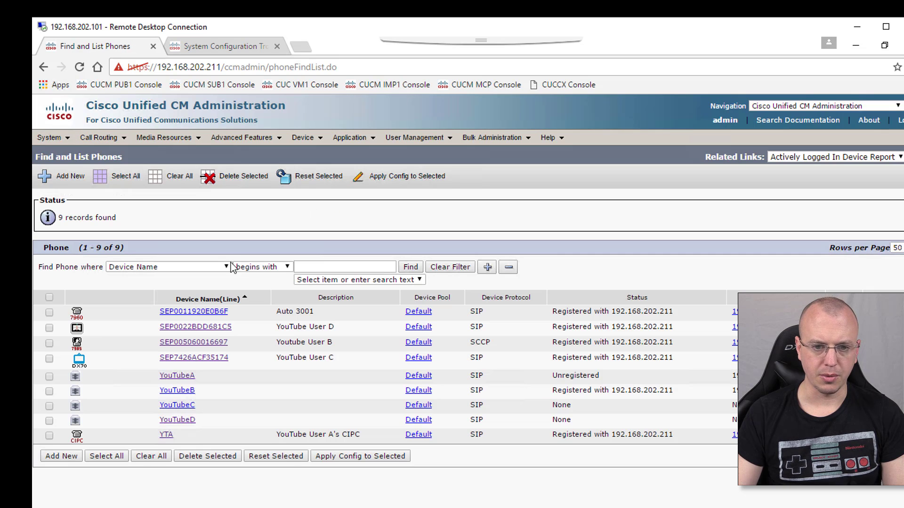
{"action": "left_click", "coordinate": [201, 342]}
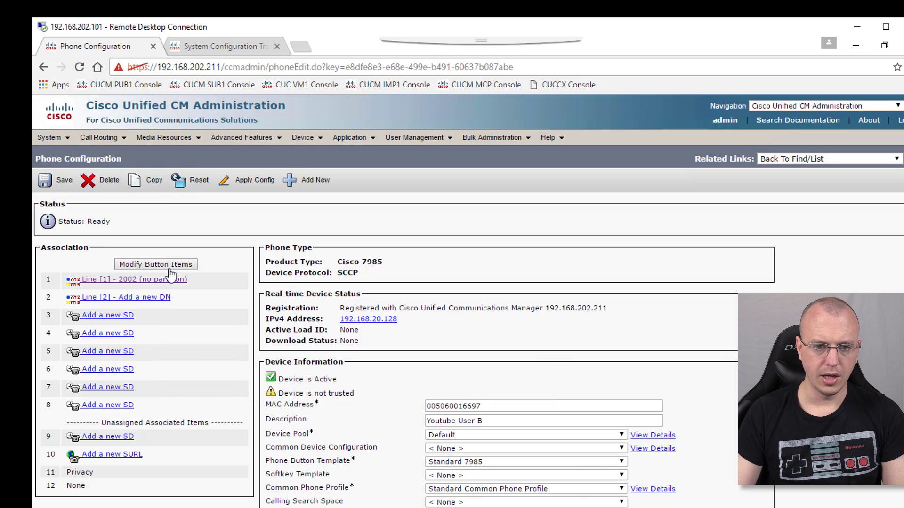
{"action": "left_click", "coordinate": [136, 281]}
- Set directory number 2002's Auto Answer to 'Auto Answer with Headset' and save
{"action": "scroll", "coordinate": [143, 302], "scroll_direction": "down", "scroll_amount": 8}
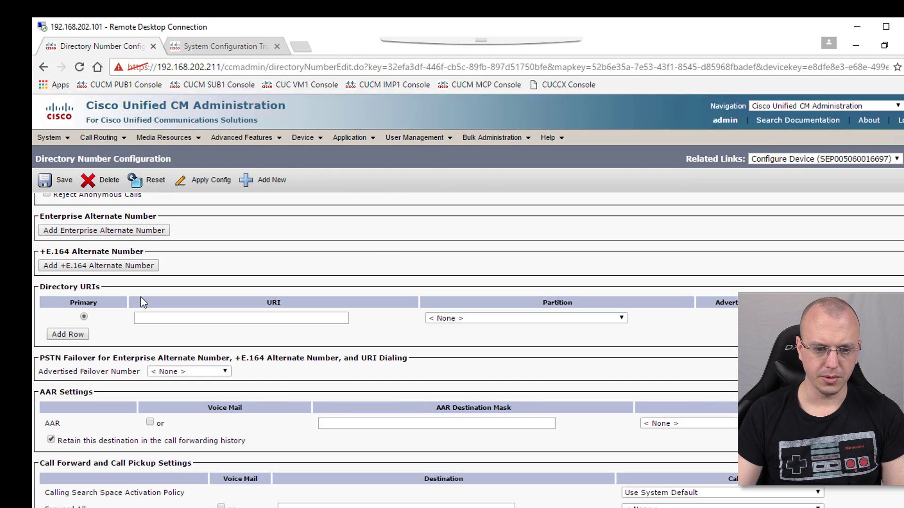
{"action": "scroll", "coordinate": [143, 302], "scroll_direction": "up", "scroll_amount": 2}
{"action": "scroll", "coordinate": [143, 301], "scroll_direction": "up", "scroll_amount": 1}
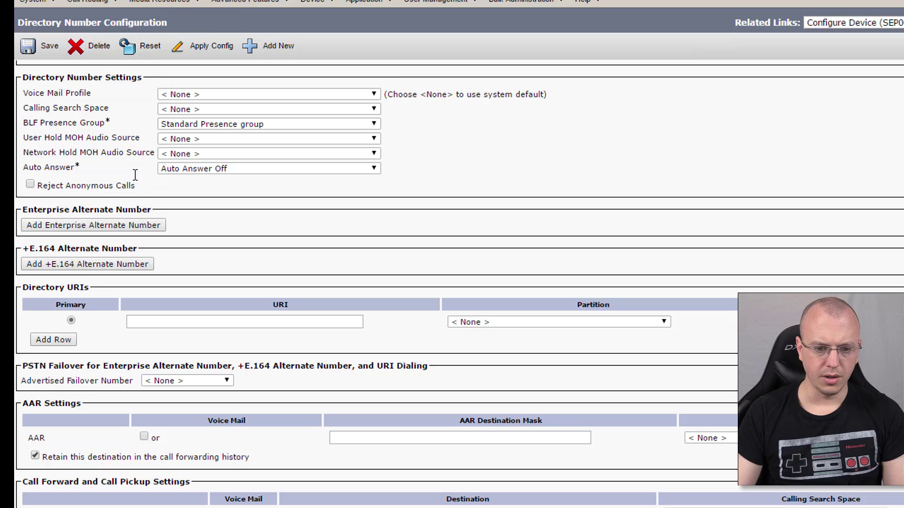
{"action": "scroll", "coordinate": [143, 302], "scroll_direction": "up", "scroll_amount": 5}
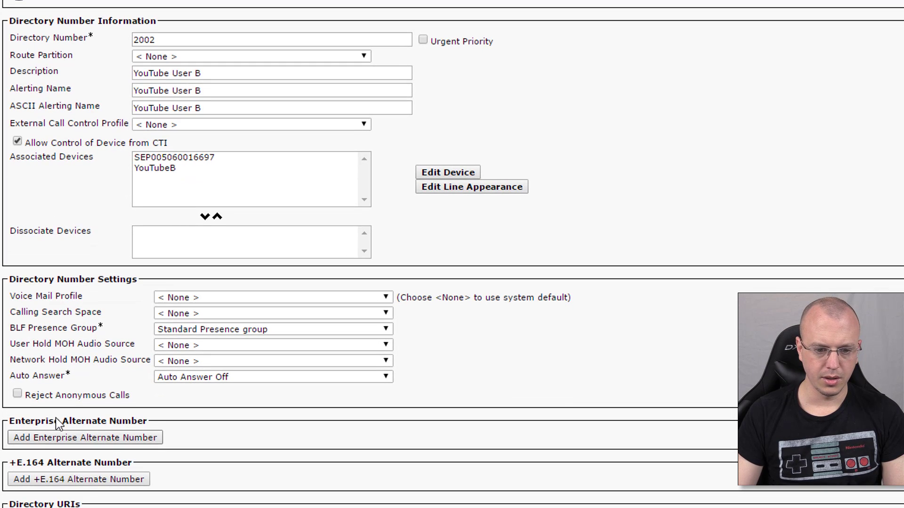
{"action": "left_click", "coordinate": [202, 376]}
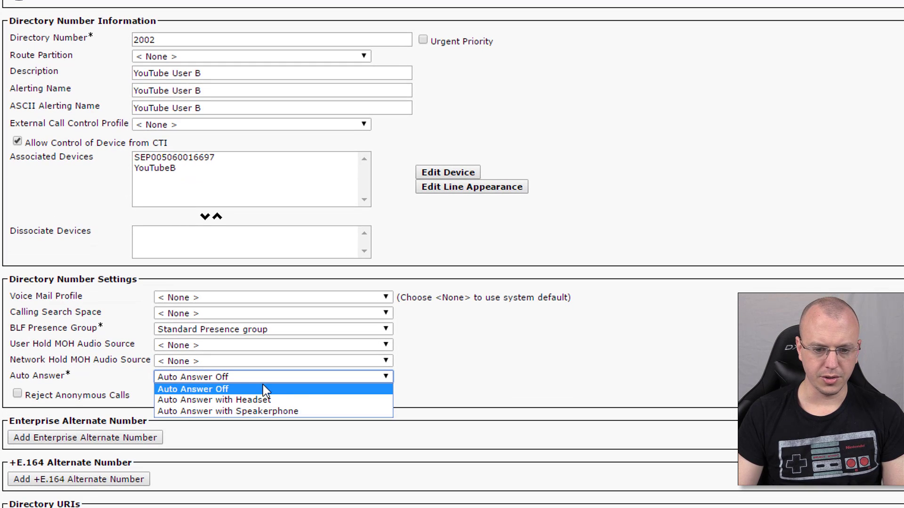
{"action": "left_click", "coordinate": [309, 402]}
{"action": "scroll", "coordinate": [296, 447], "scroll_direction": "up", "scroll_amount": 2}
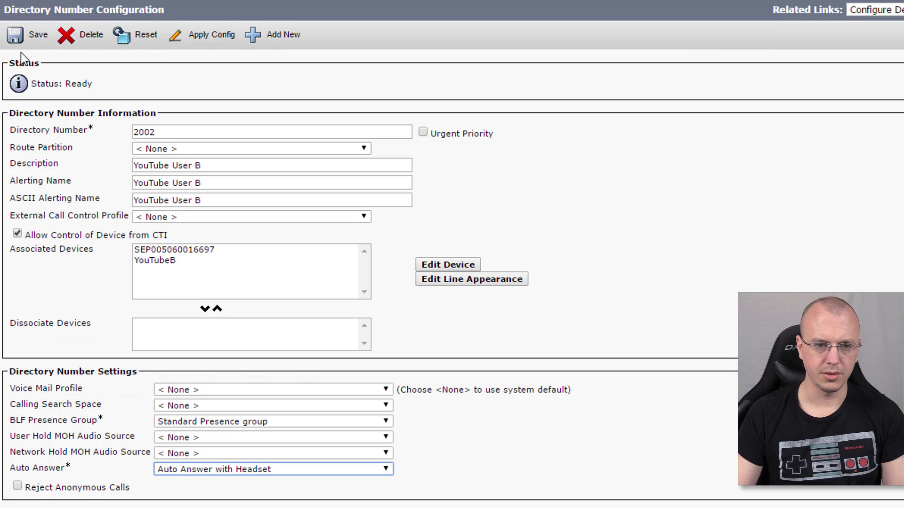
{"action": "left_click", "coordinate": [19, 36]}
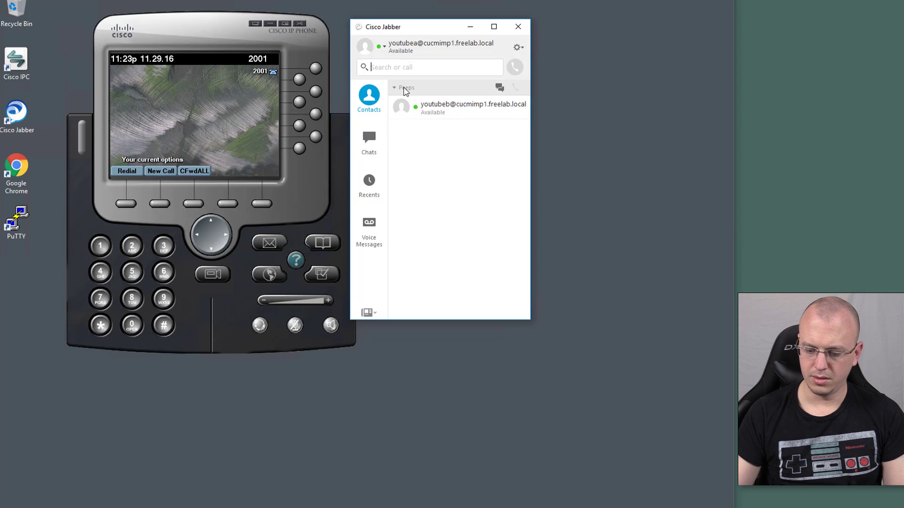
- Dial 2002 from the desk phone, watch it auto-answer, and end the call
{"action": "type", "text": "2002"}
{"action": "key", "text": "Return"}
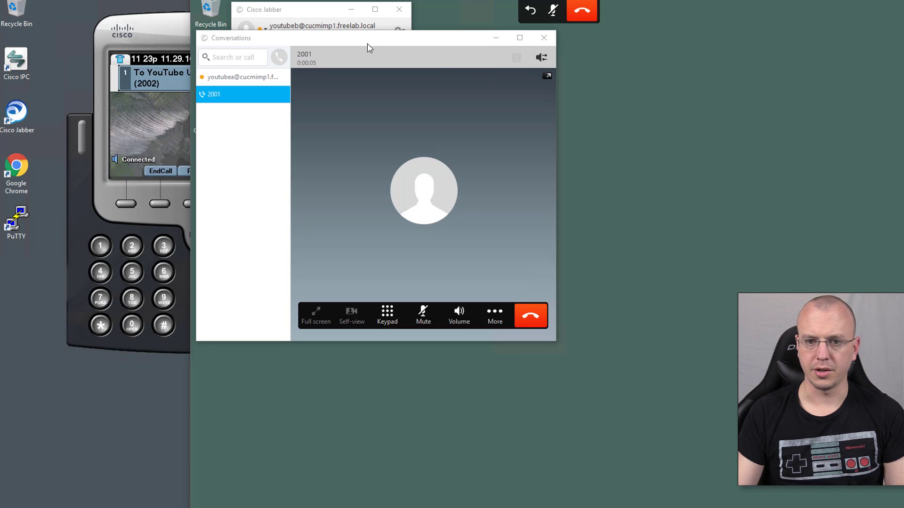
{"action": "left_click_drag", "start_coordinate": [369, 47], "coordinate": [600, 34]}
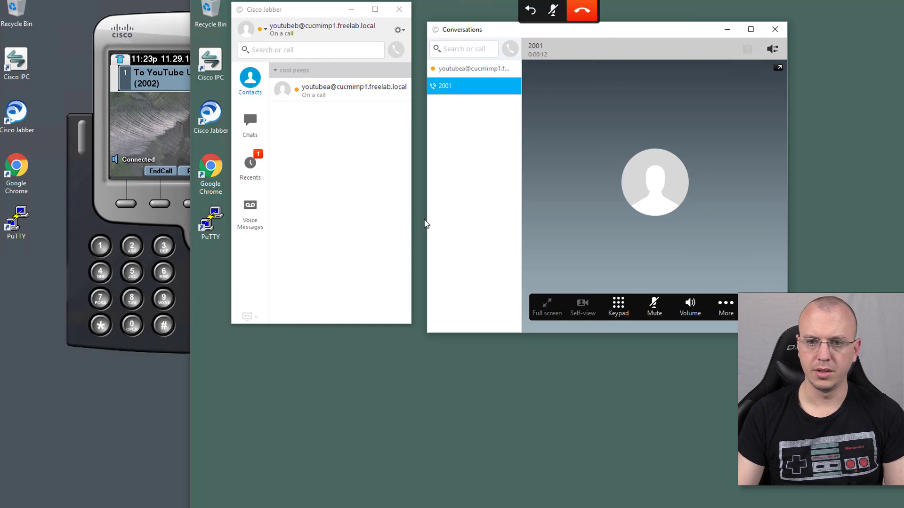
{"action": "left_click", "coordinate": [100, 156]}
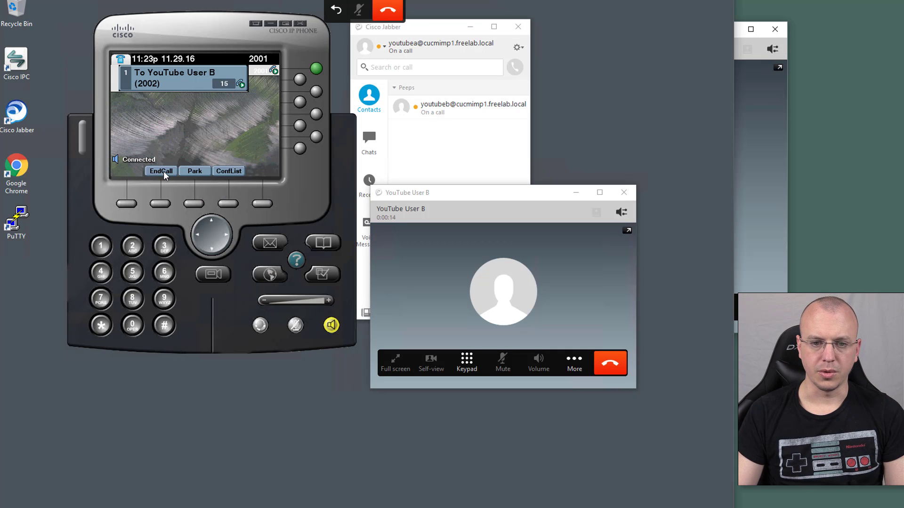
{"action": "left_click", "coordinate": [163, 170]}
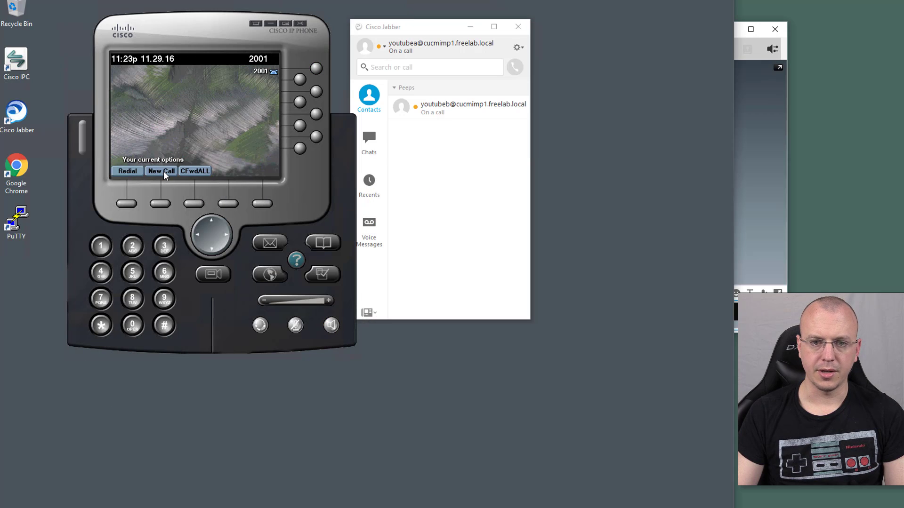
- Switch Jabber to use the computer for calls
{"action": "left_click", "coordinate": [372, 315]}
{"action": "mouse_move", "coordinate": [424, 334]}
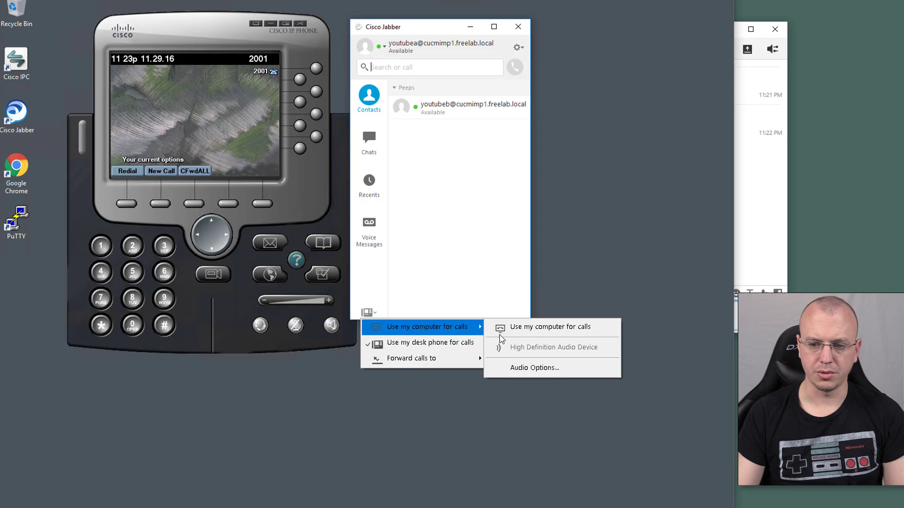
{"action": "left_click", "coordinate": [520, 332]}
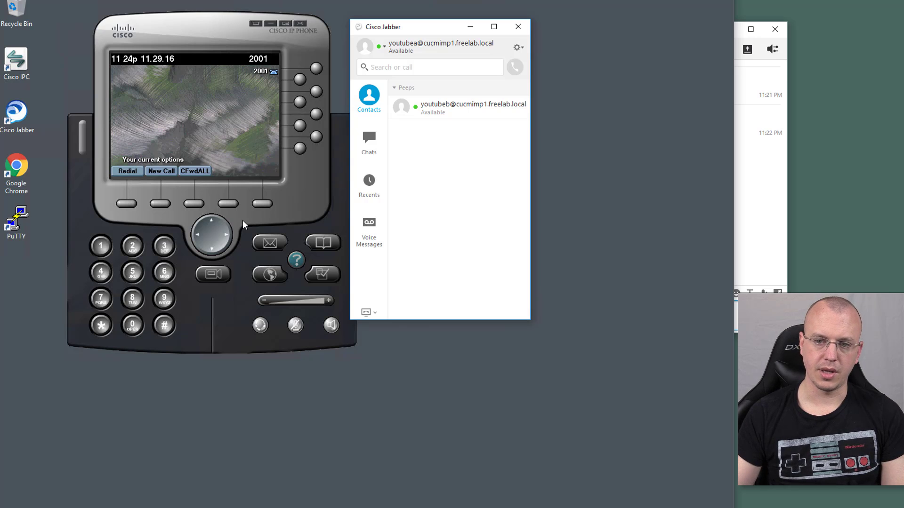
{"action": "left_click_drag", "start_coordinate": [405, 46], "coordinate": [223, 71]}
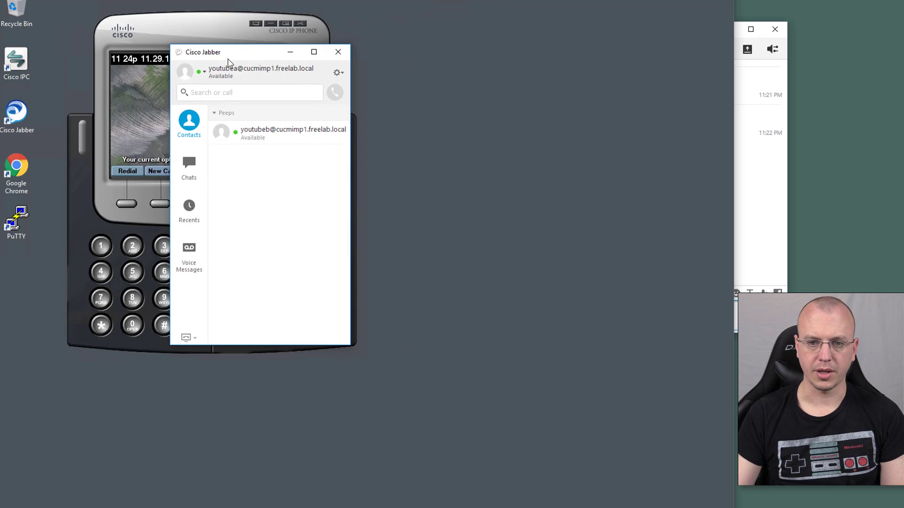
- Call 2002 from the softphone and end the call after it auto-answers
{"action": "left_click", "coordinate": [253, 92]}
{"action": "type", "text": "2002"}
{"action": "key", "text": "Return"}
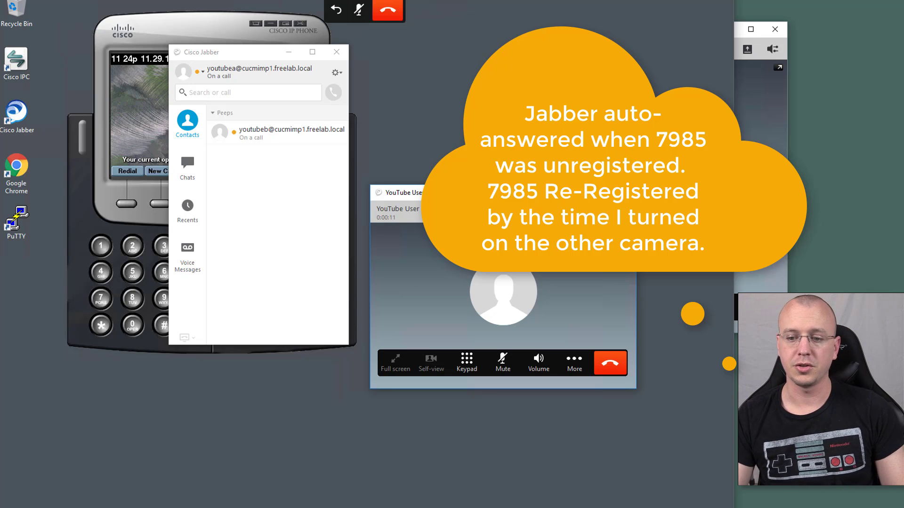
{"action": "left_click", "coordinate": [620, 369]}
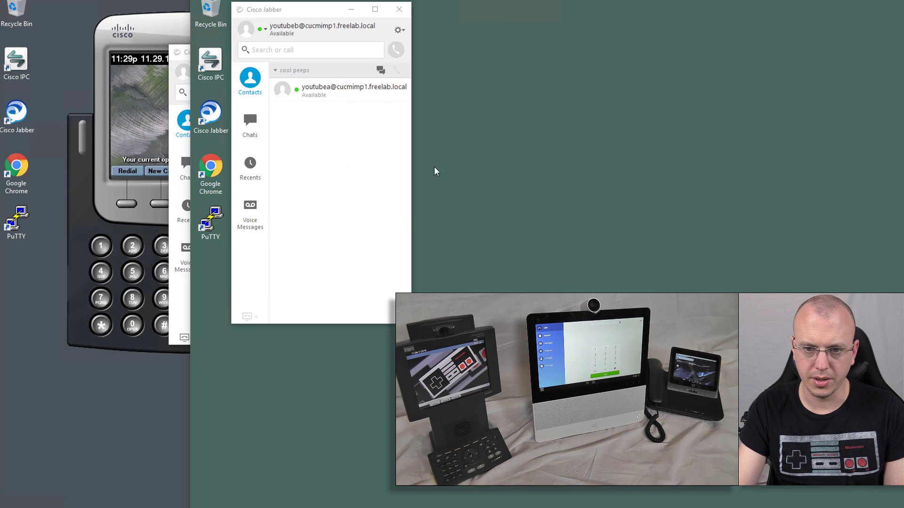
{"action": "right_click", "coordinate": [812, 507]}
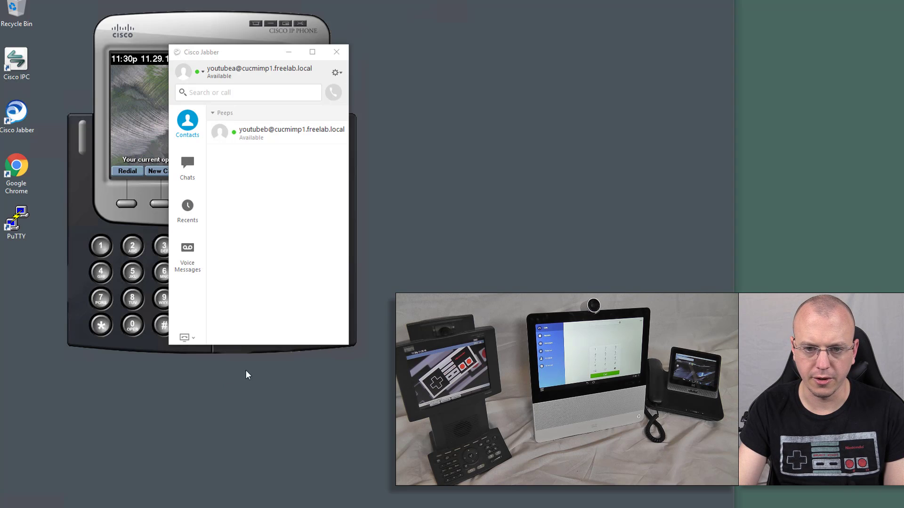
- Place a softphone video call to 2002, check the contact's on-call status, then end it
{"action": "left_click", "coordinate": [243, 92]}
{"action": "type", "text": "2002"}
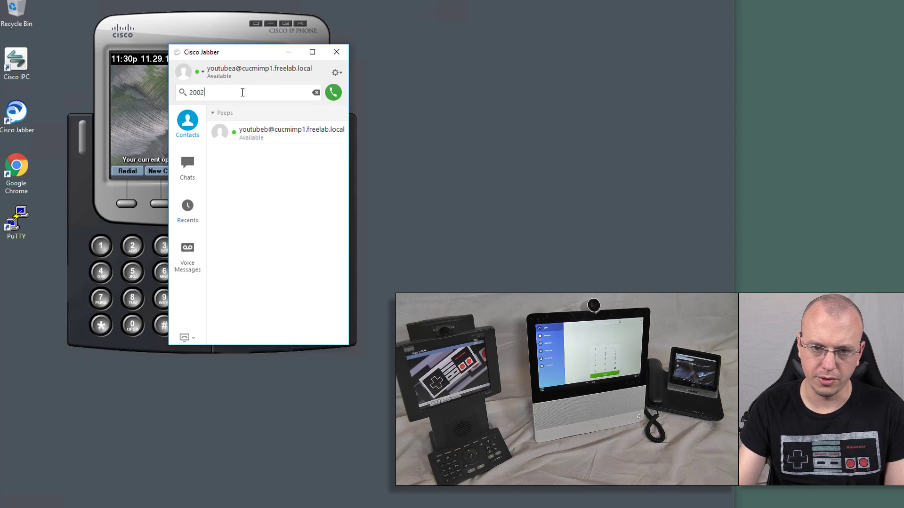
{"action": "key", "text": "Return"}
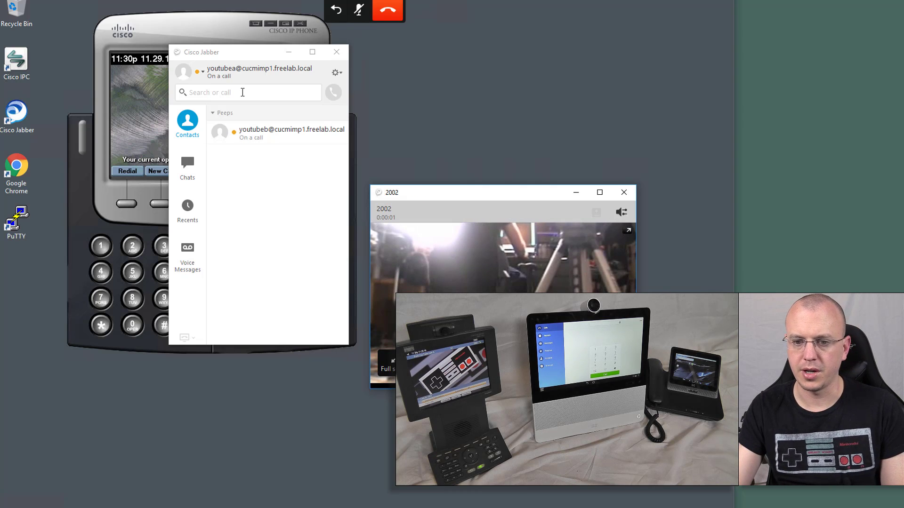
{"action": "left_click_drag", "start_coordinate": [466, 192], "coordinate": [455, 90]}
{"action": "mouse_move", "coordinate": [450, 113]}
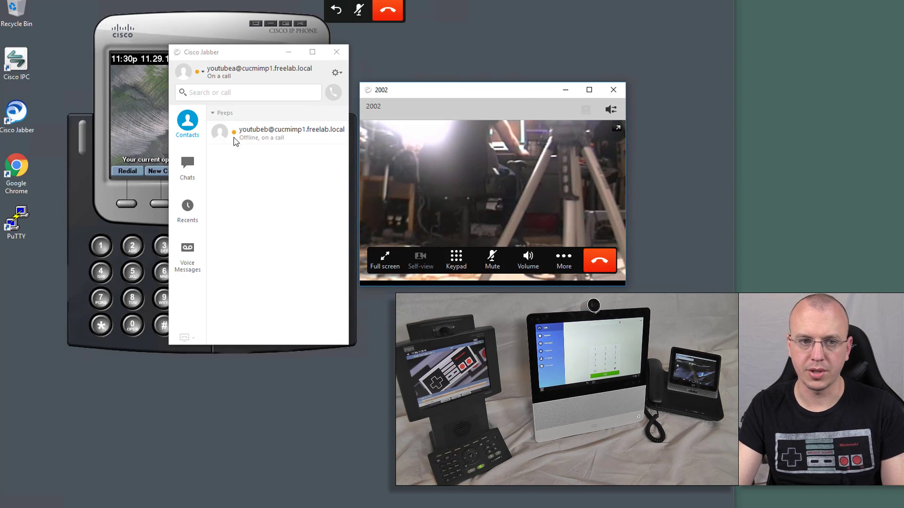
{"action": "mouse_move", "coordinate": [275, 154]}
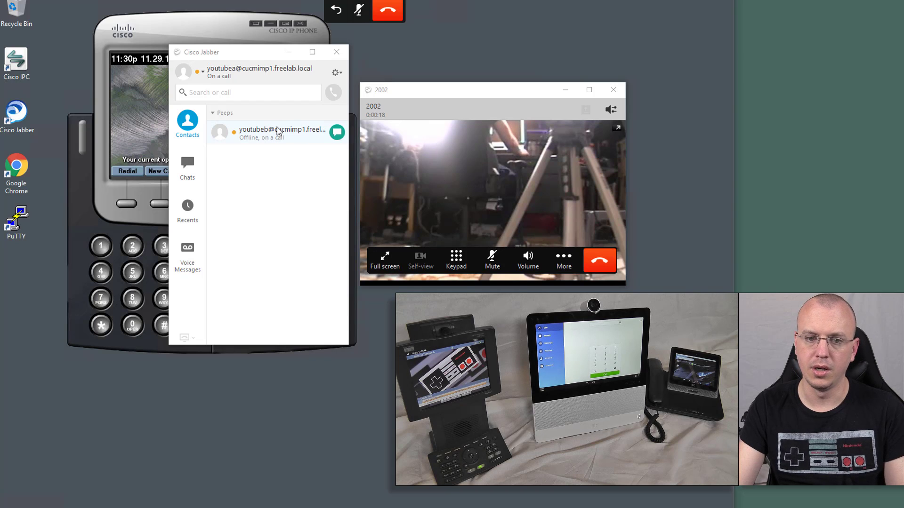
{"action": "mouse_move", "coordinate": [277, 130]}
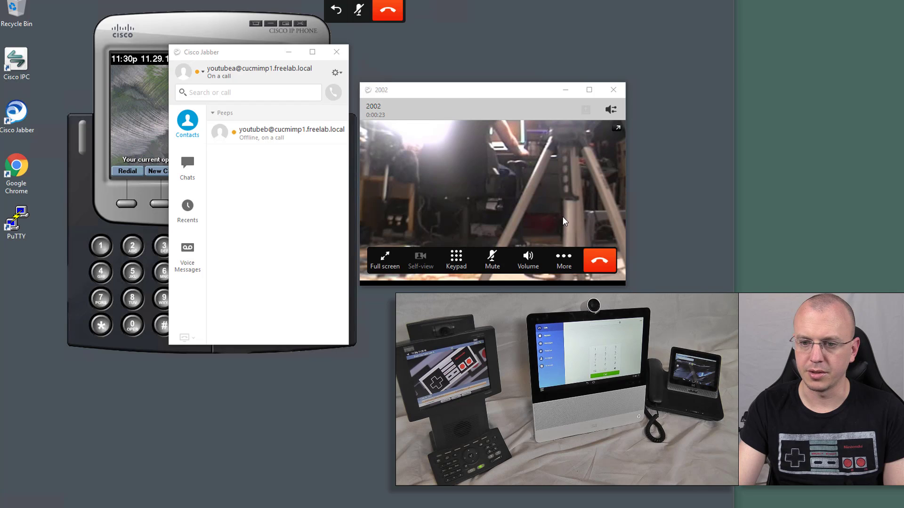
{"action": "left_click", "coordinate": [605, 264]}
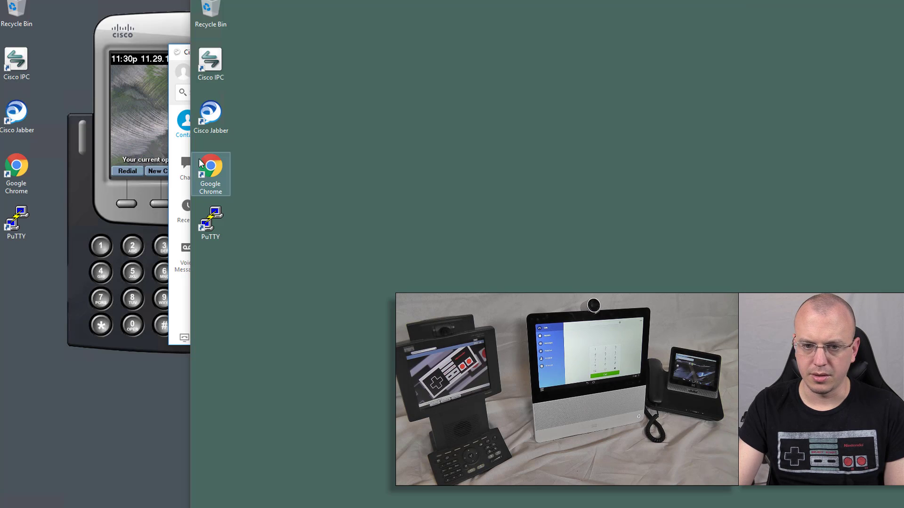
- Launch Cisco Jabber on the second desktop and sign youtubeb in with its password
{"action": "double_click", "coordinate": [209, 117]}
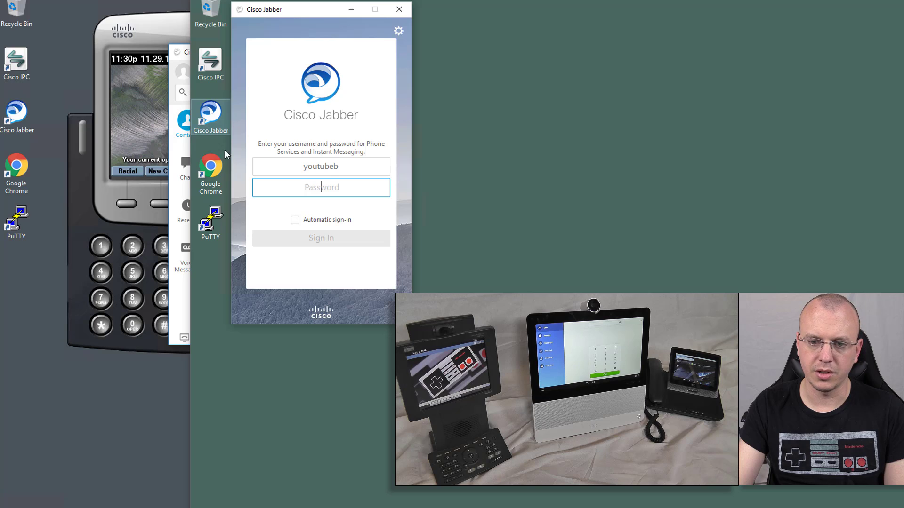
{"action": "type", "text": "********"}
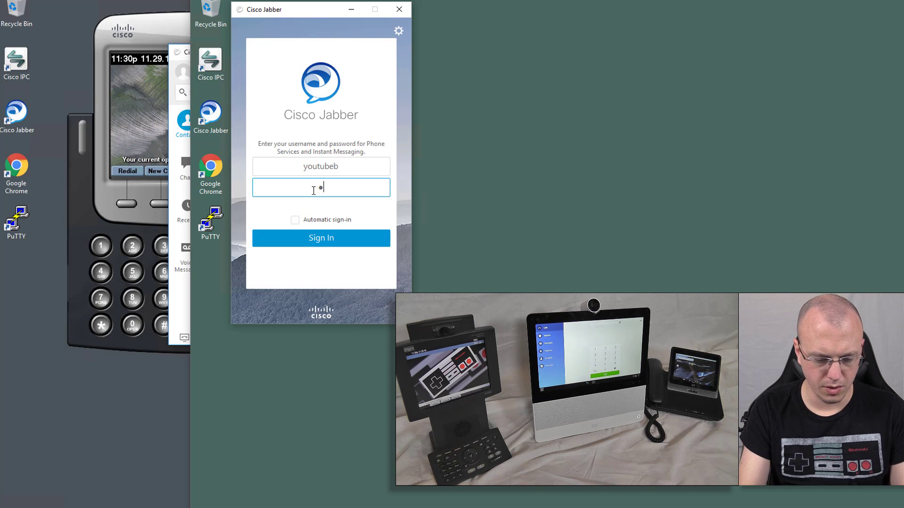
{"action": "key", "text": "Return"}
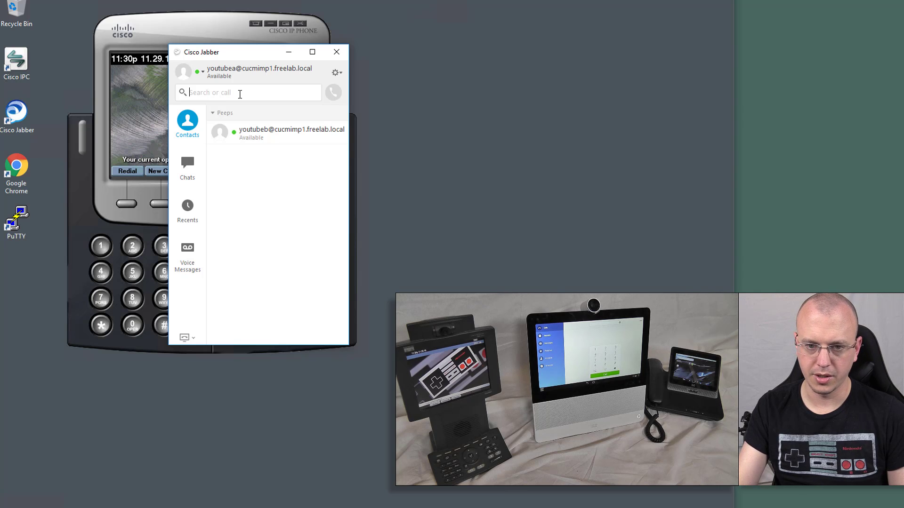
- Dial extension 2 from Jabber's search bar to start a softphone call with YouTube User D
{"action": "type", "text": "2004"}
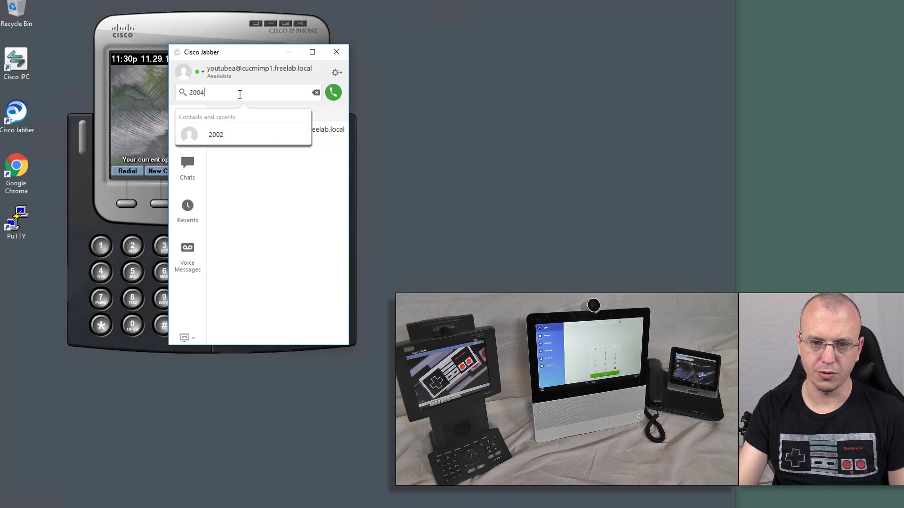
{"action": "key", "text": "Return"}
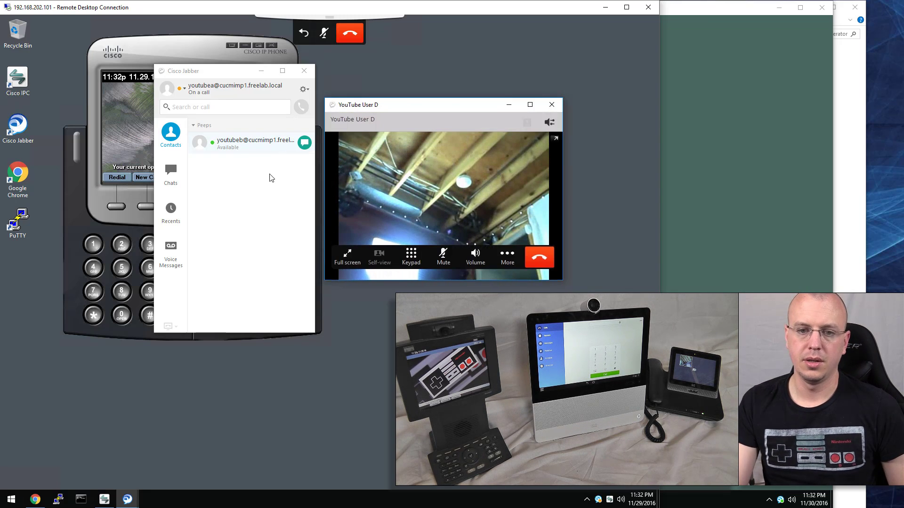
- Hang up the video call with YouTube User D and close the Jabber window
{"action": "left_click", "coordinate": [262, 202]}
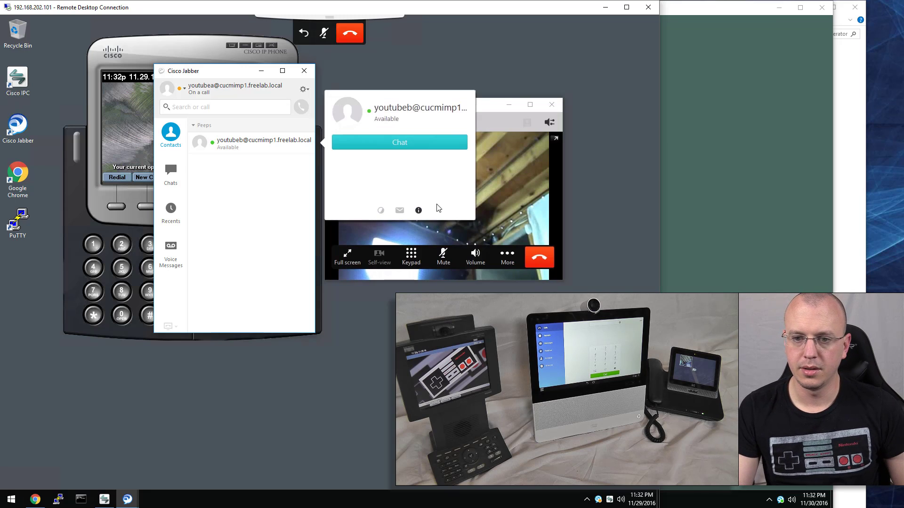
{"action": "left_click", "coordinate": [539, 263]}
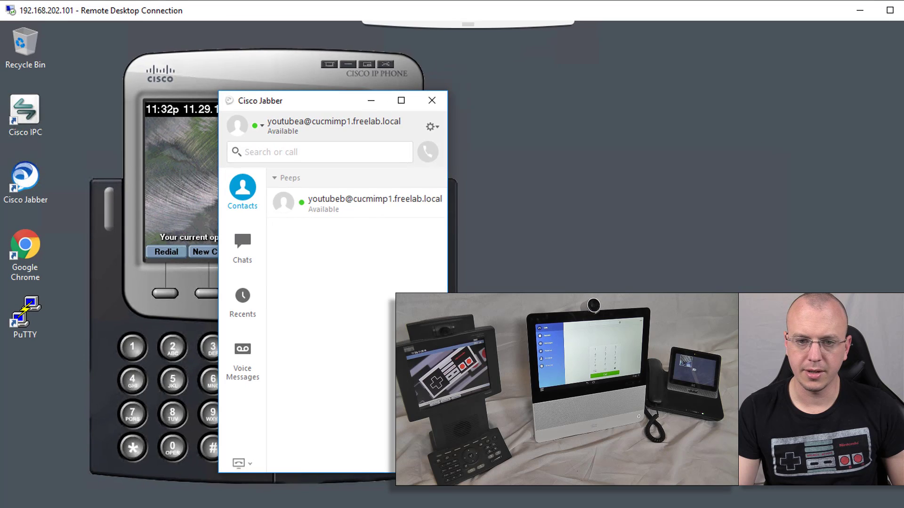
{"action": "left_click", "coordinate": [417, 97]}
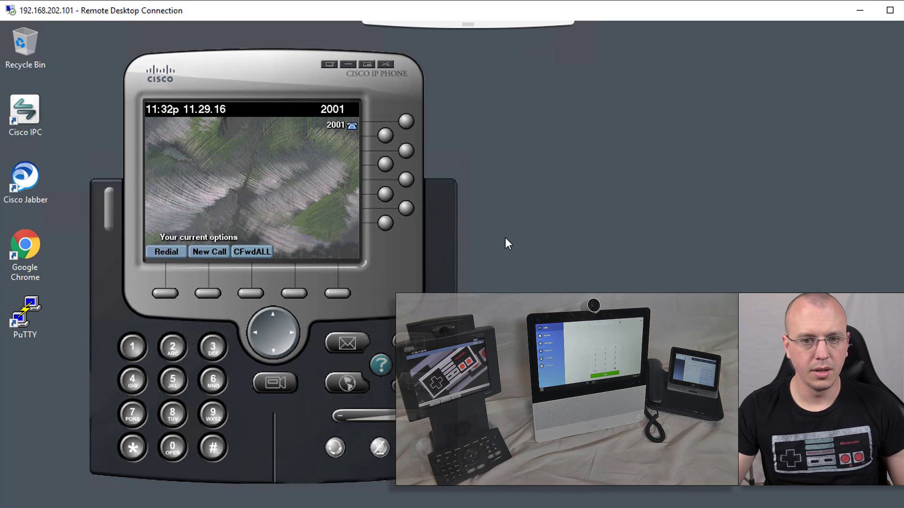